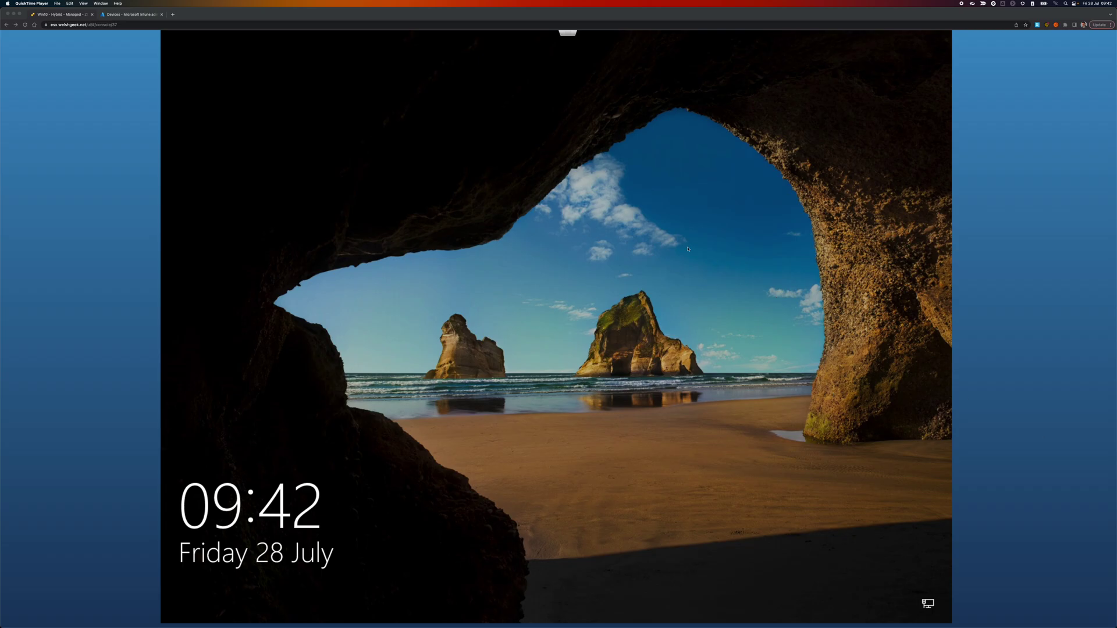
Step: Focus the VM console and dismiss the Windows 10 lock screen to reveal the sign-in prompt
click(631, 258)
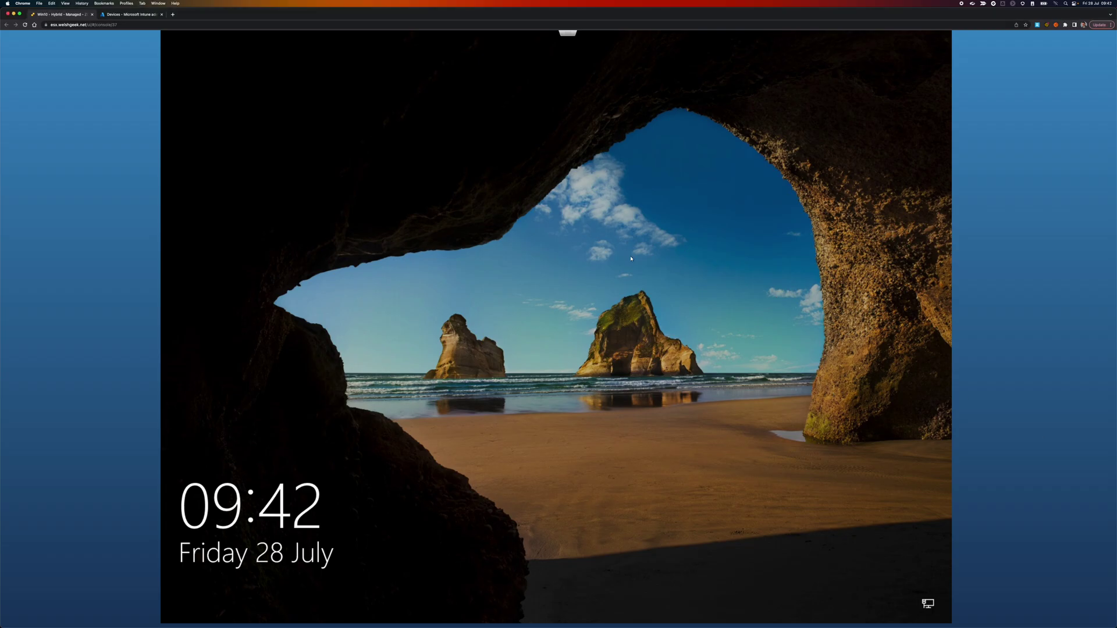
click(631, 259)
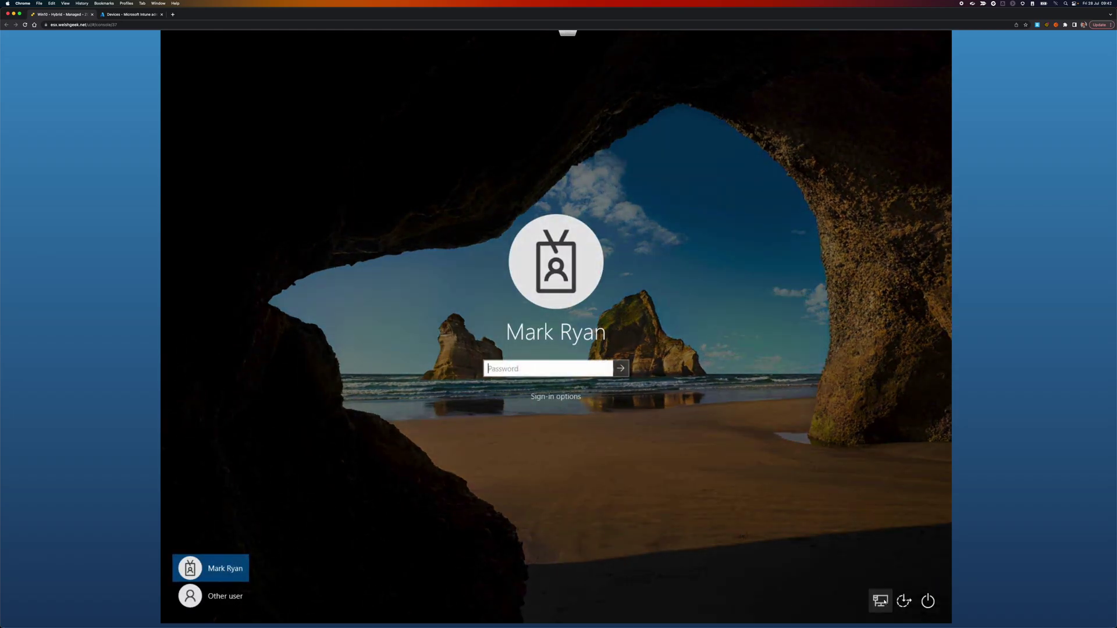
Step: Check the network status, then sign in to the domain account with its password
click(880, 600)
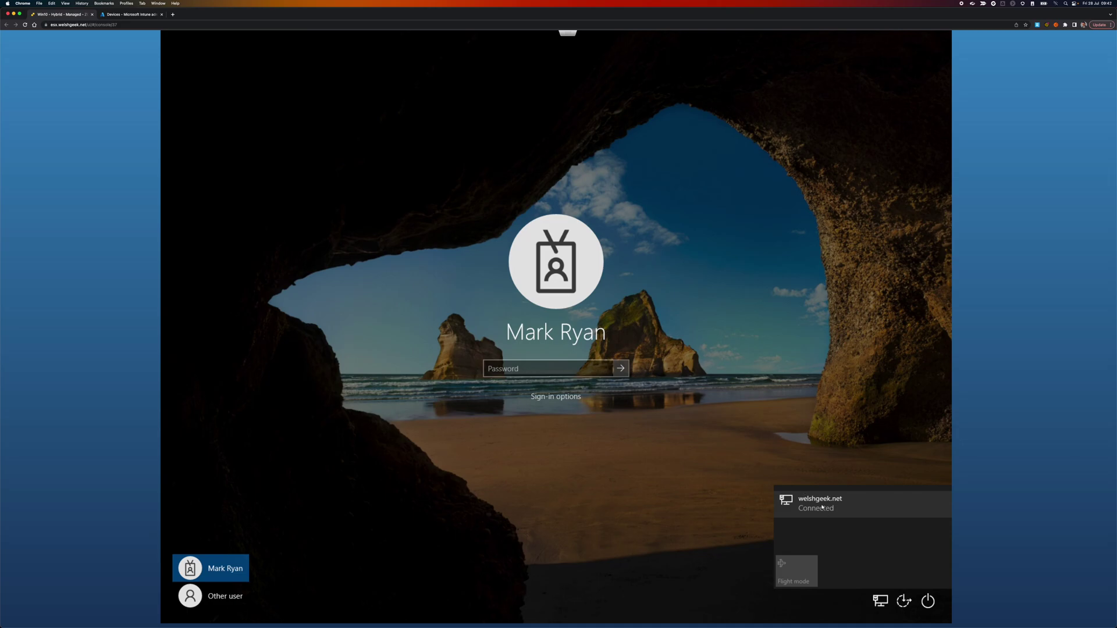
click(640, 465)
click(540, 369)
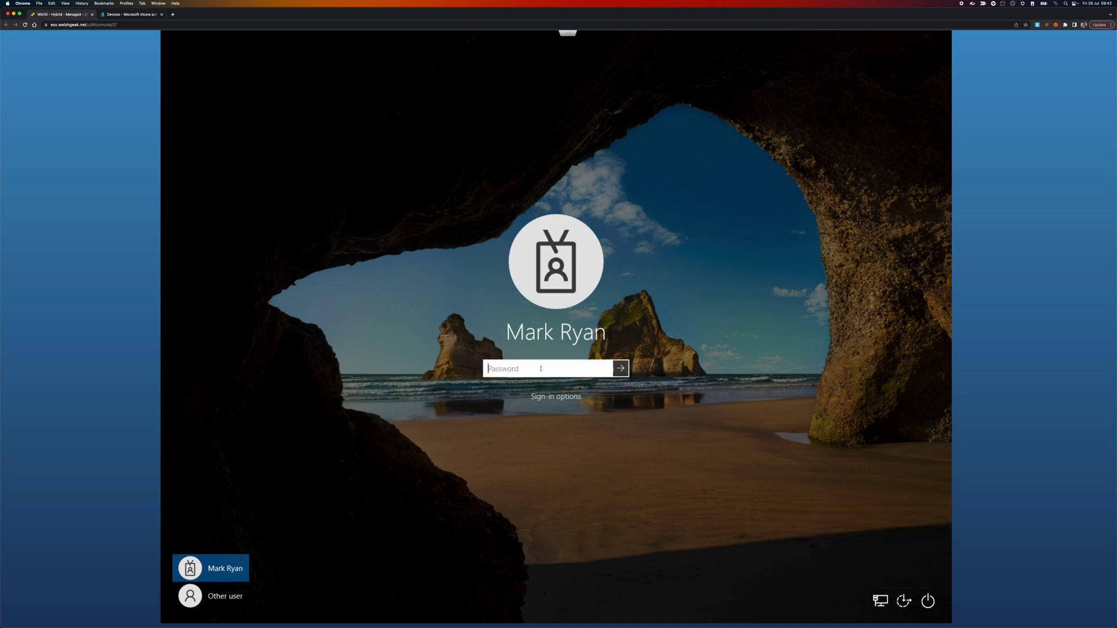
text(********)
key(Return)
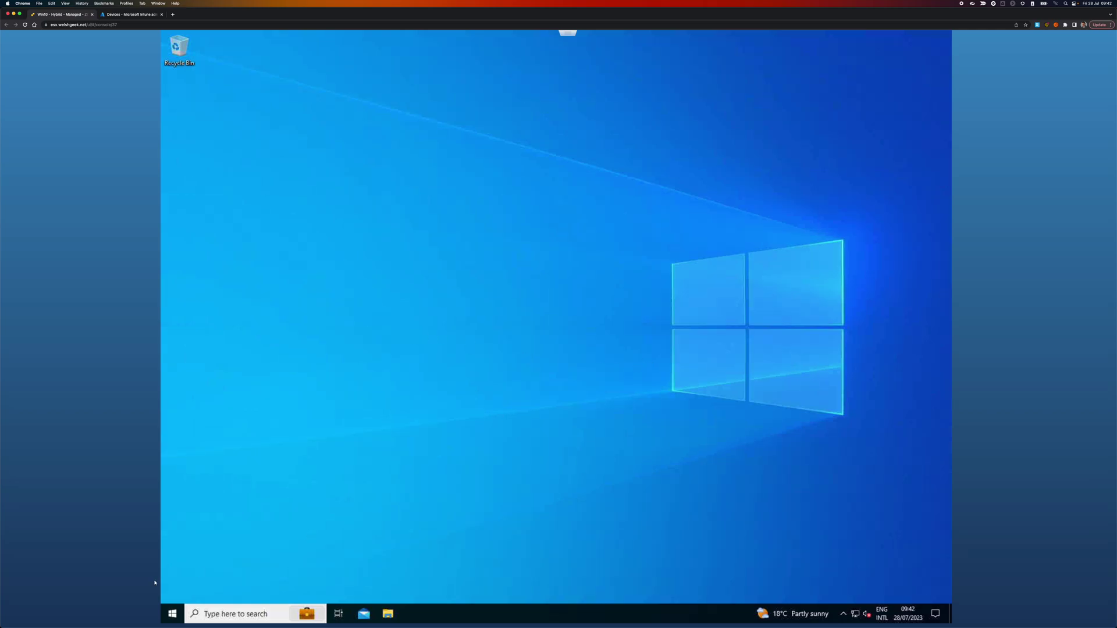
Step: Drop the cmd search and launch Windows PowerShell ISE by searching Start for 'powe'
click(172, 613)
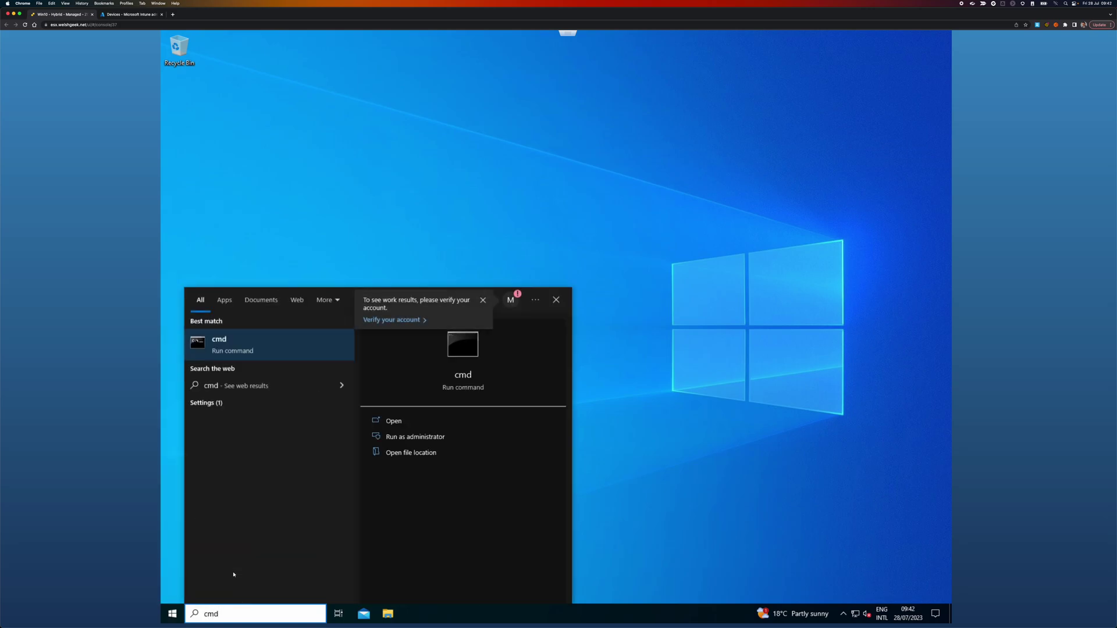
key(BackSpace)
key(BackSpace)
key(BackSpace)
key(Escape)
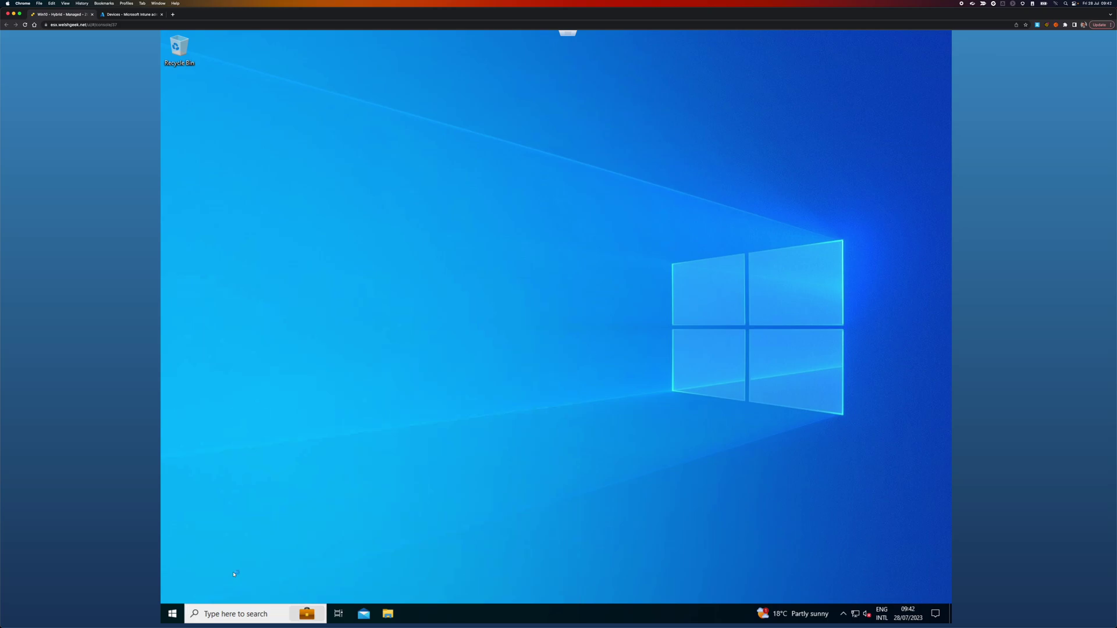
click(174, 613)
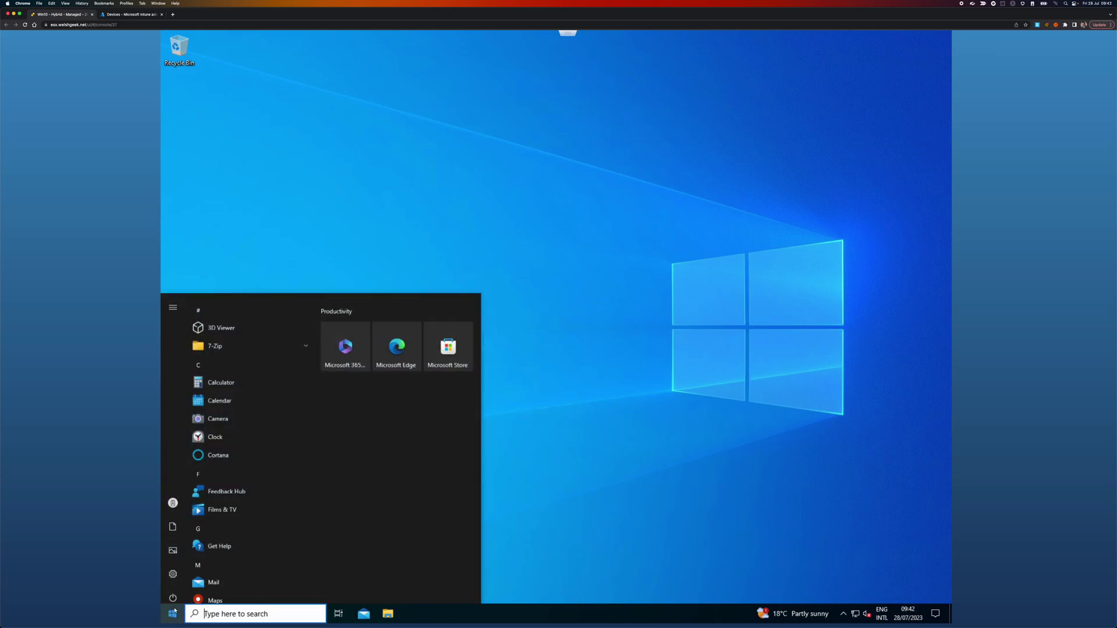
text(powe)
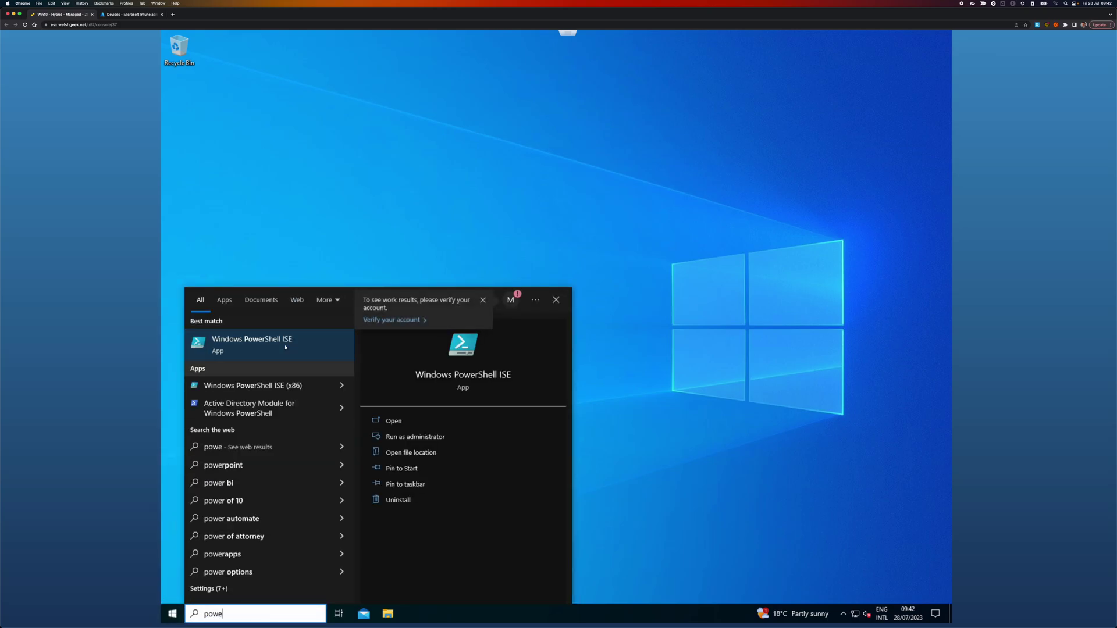
click(384, 421)
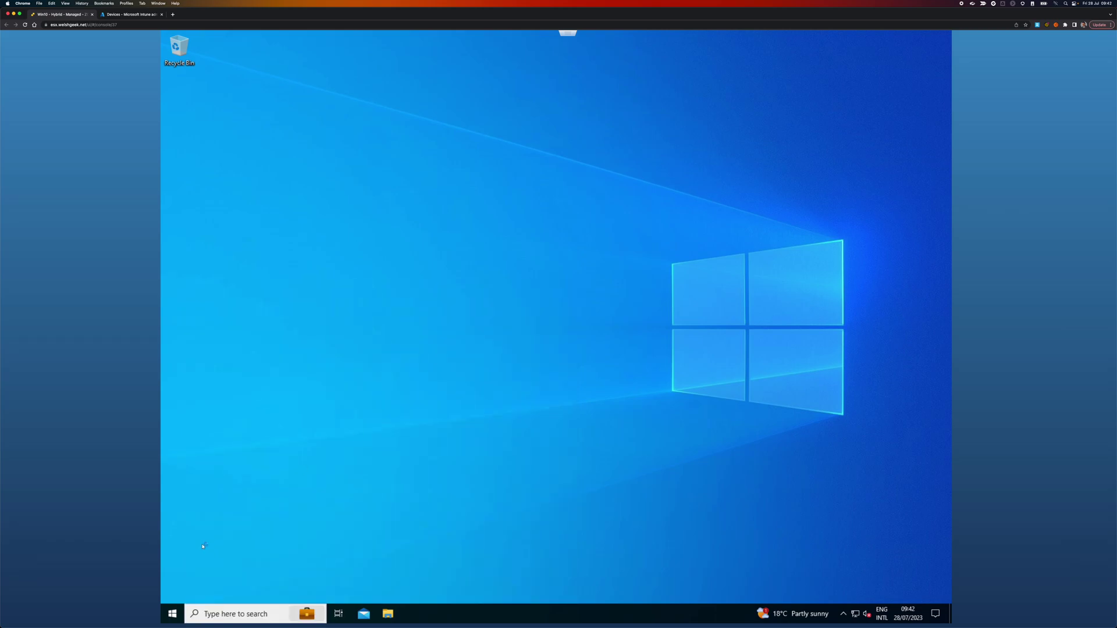
click(178, 614)
text(power)
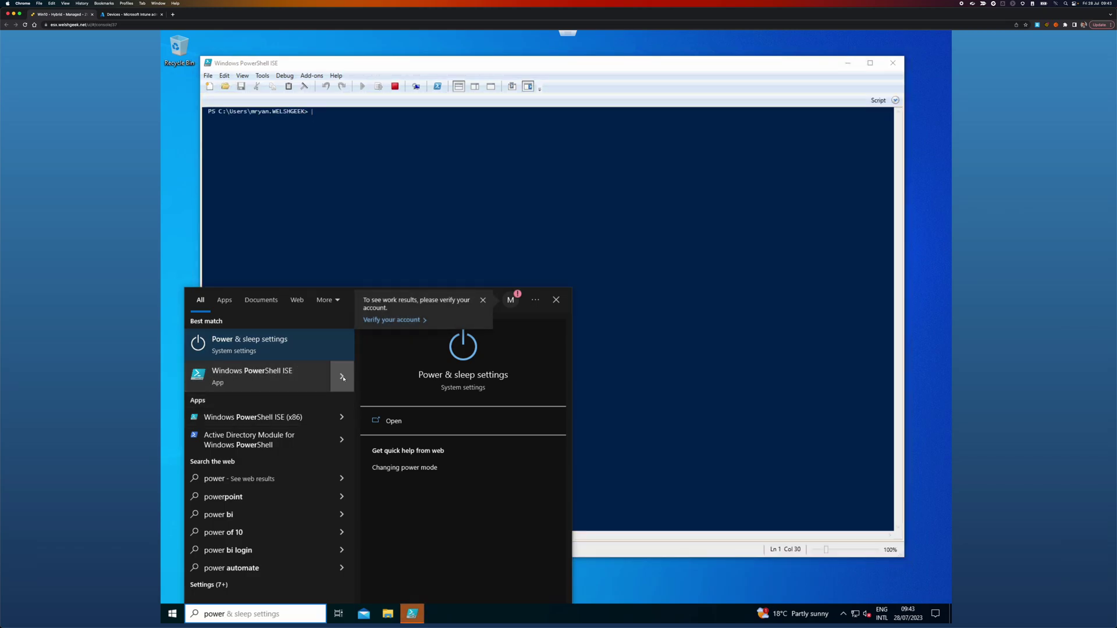
Step: Run dsregcmd /status in the PowerShell ISE console, fixing a typo in the command
key(Down)
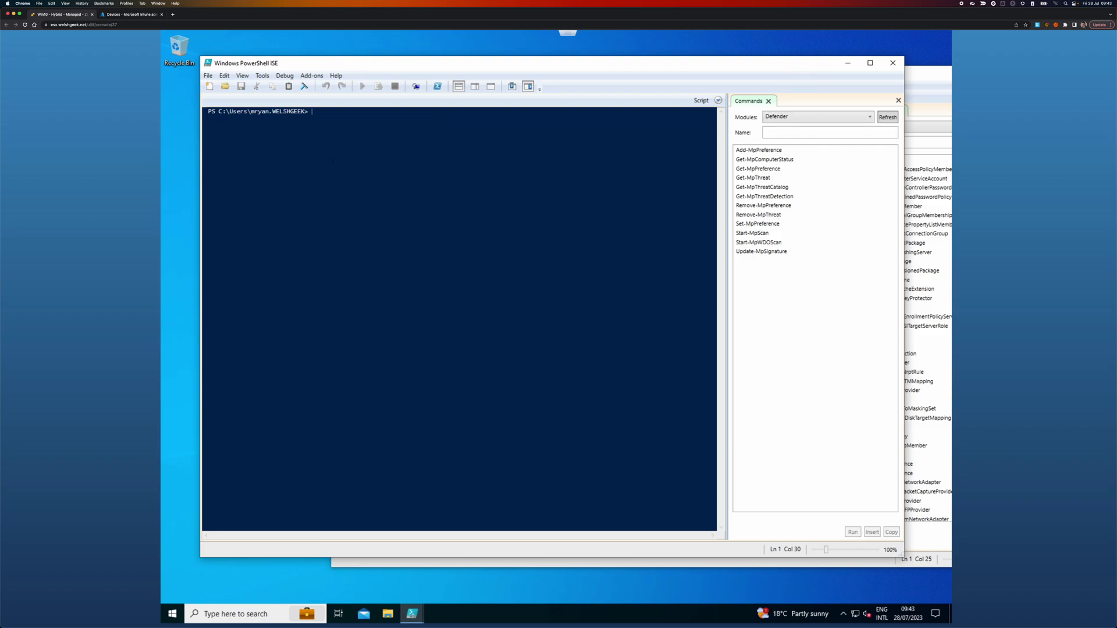
key(Return)
key(Return)
text(dsre)
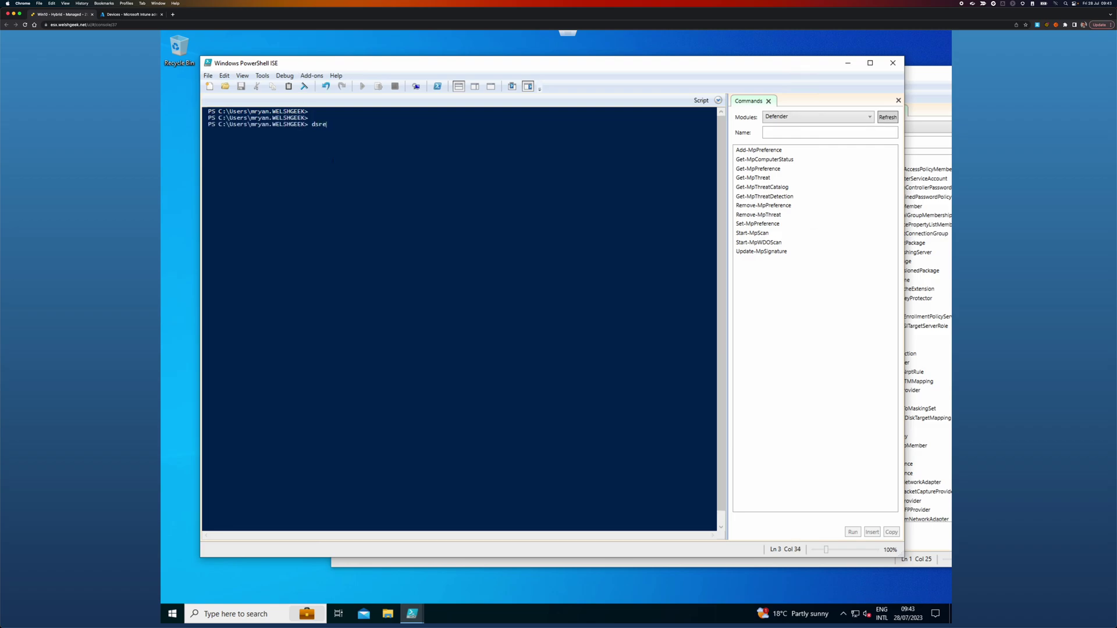
text(gcmd /sgta)
key(BackSpace)
key(BackSpace)
text(tatus)
key(Return)
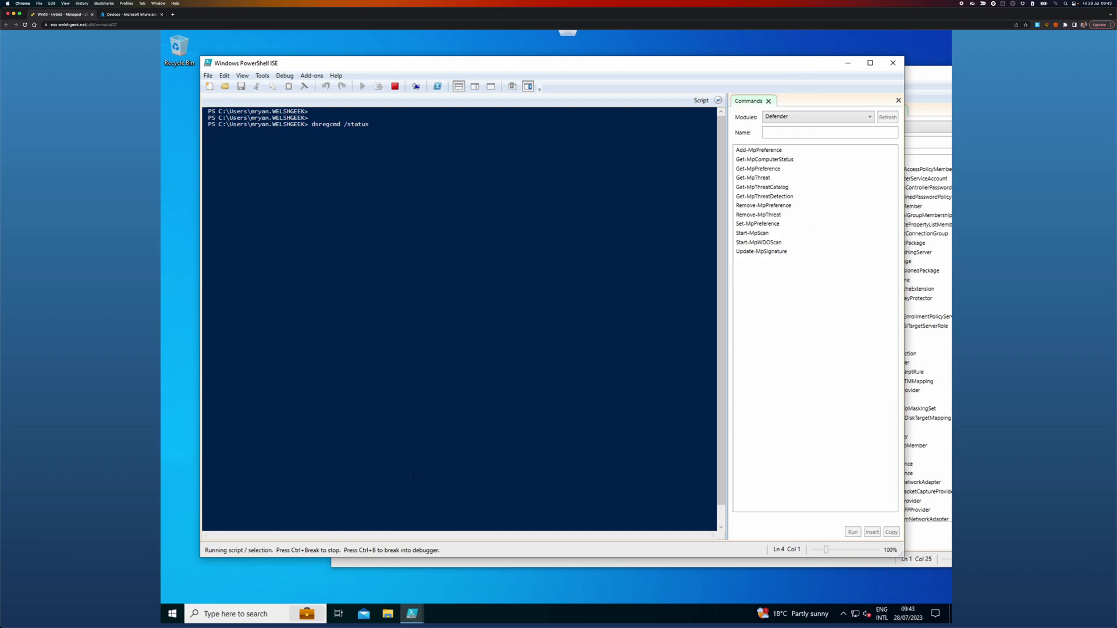
Step: Open the Access work or school page from the Start menu's account settings
click(172, 613)
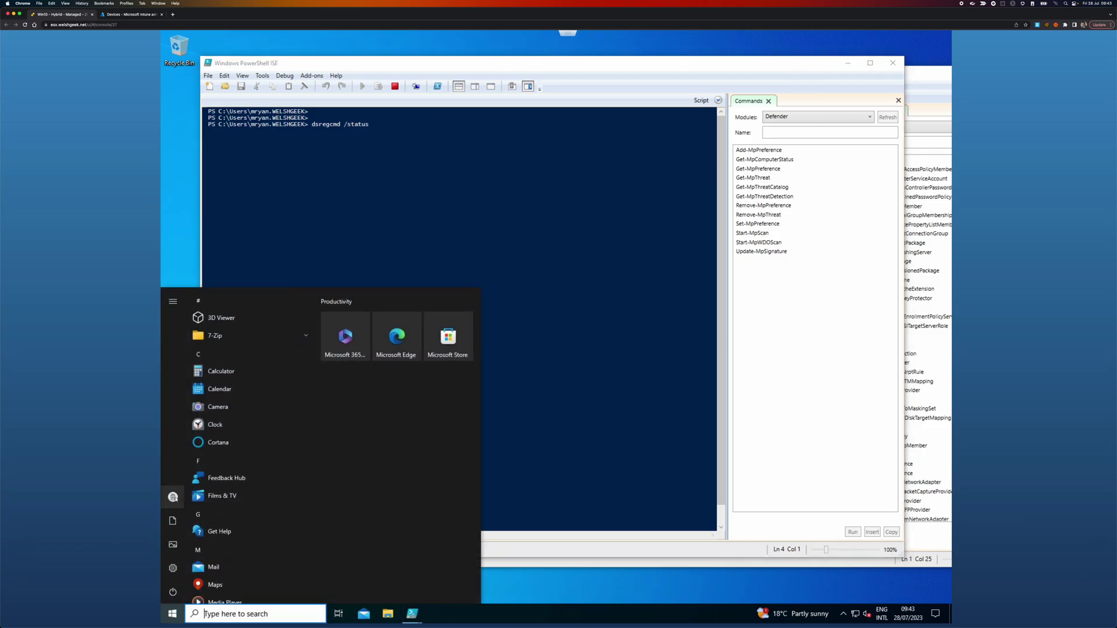
mouse_move(175, 498)
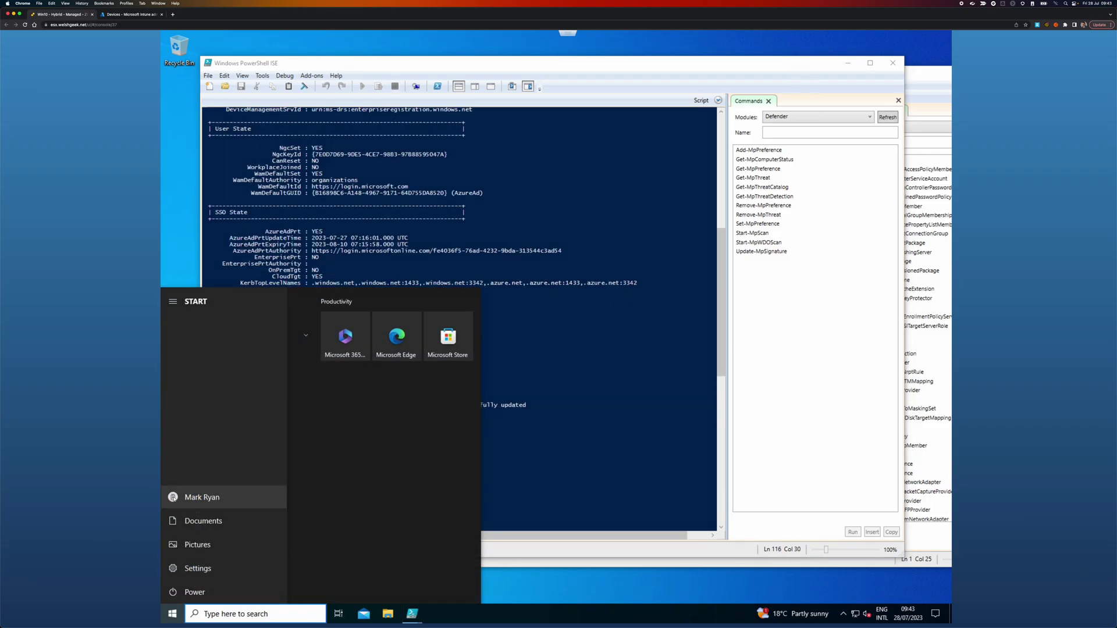
click(192, 497)
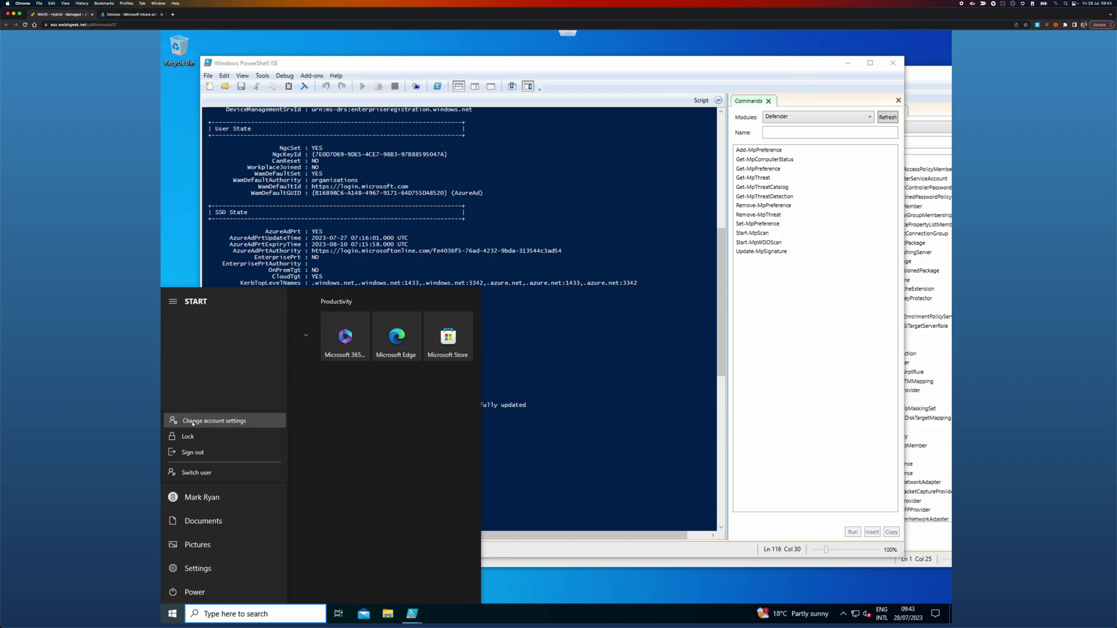
click(224, 419)
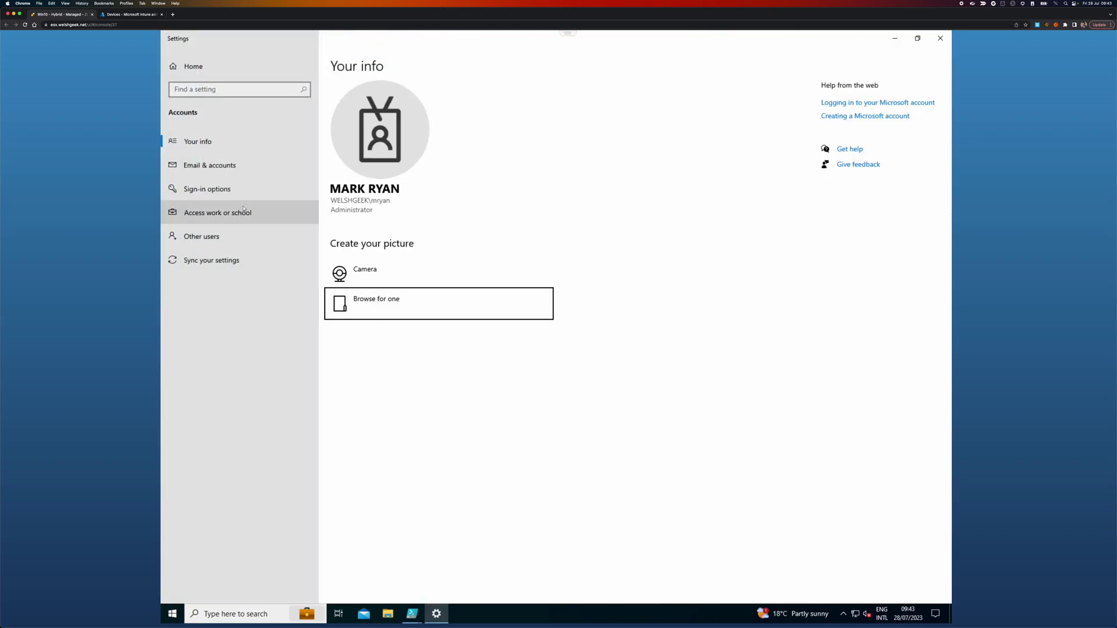
click(215, 210)
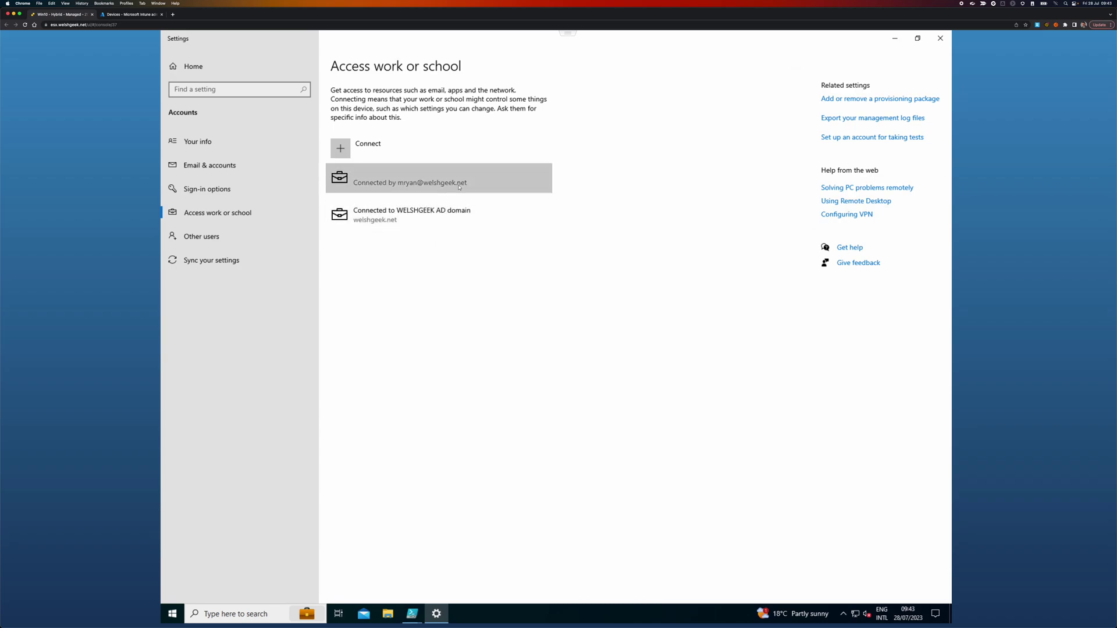
Step: Sync the connected work account, then expand the WELSHGEEK AD domain entry
click(416, 185)
click(472, 209)
click(202, 371)
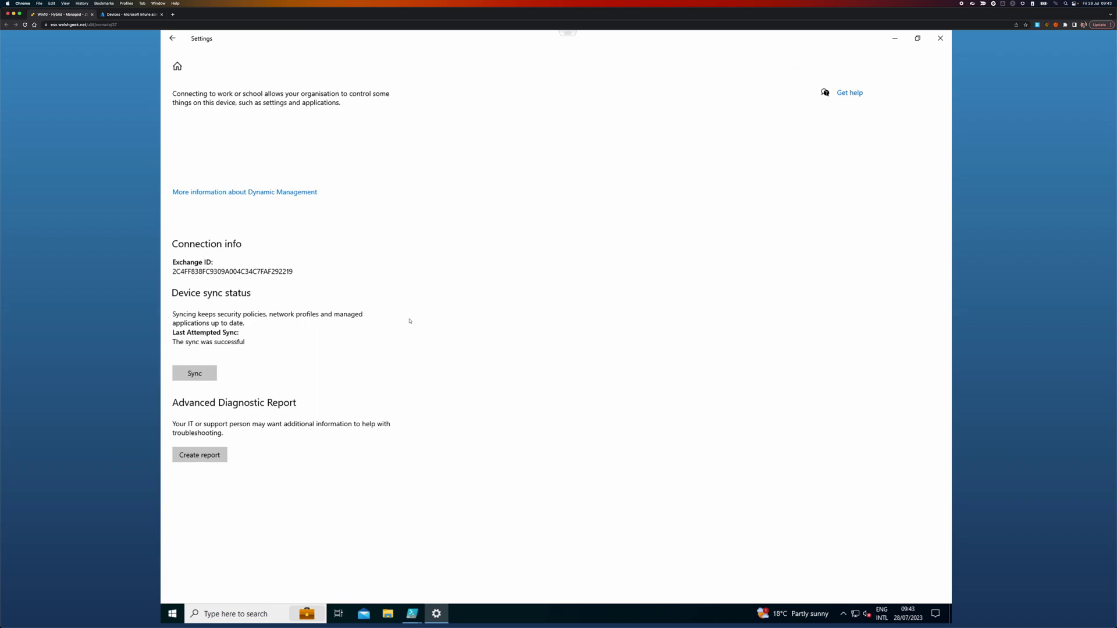
click(173, 40)
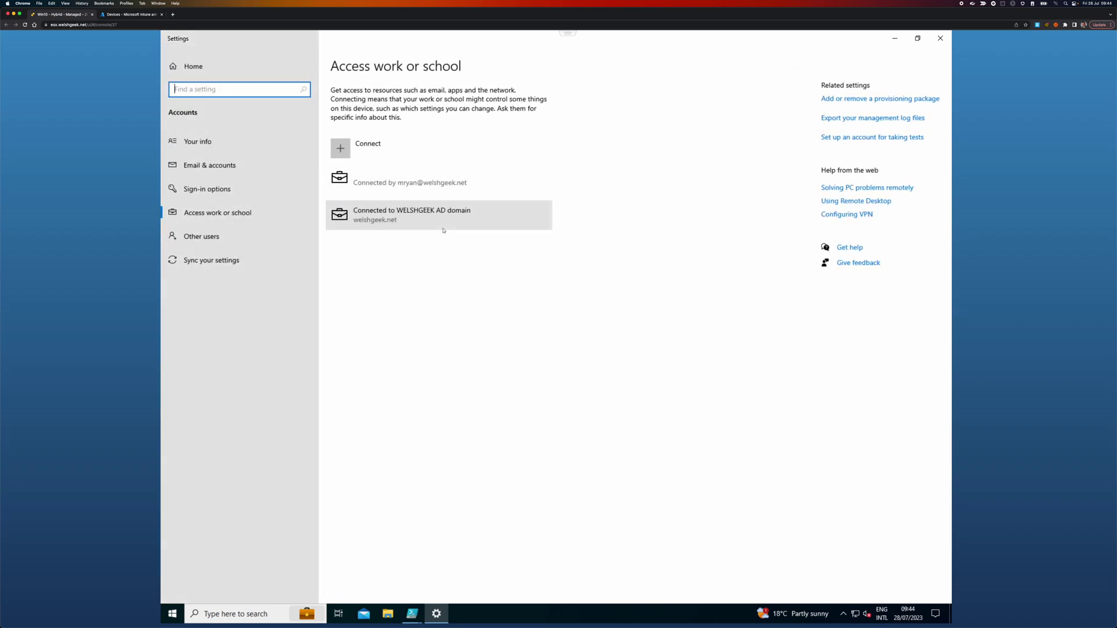
click(446, 219)
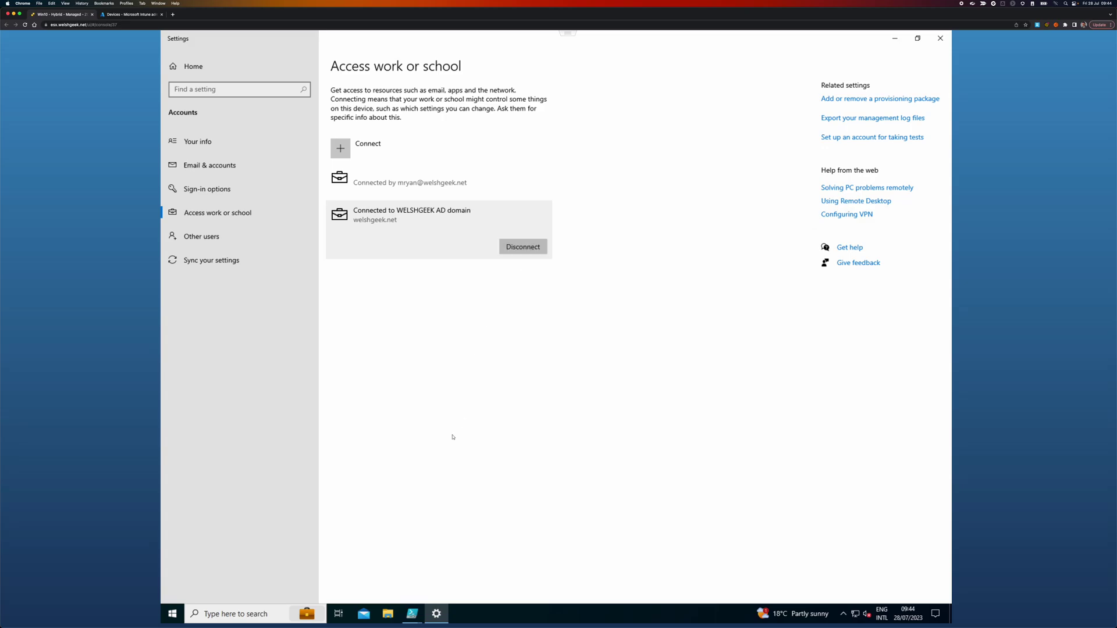
Step: Return to PowerShell ISE and highlight the DomainJoined YES and DomainName WELSHGEEK lines
mouse_move(414, 621)
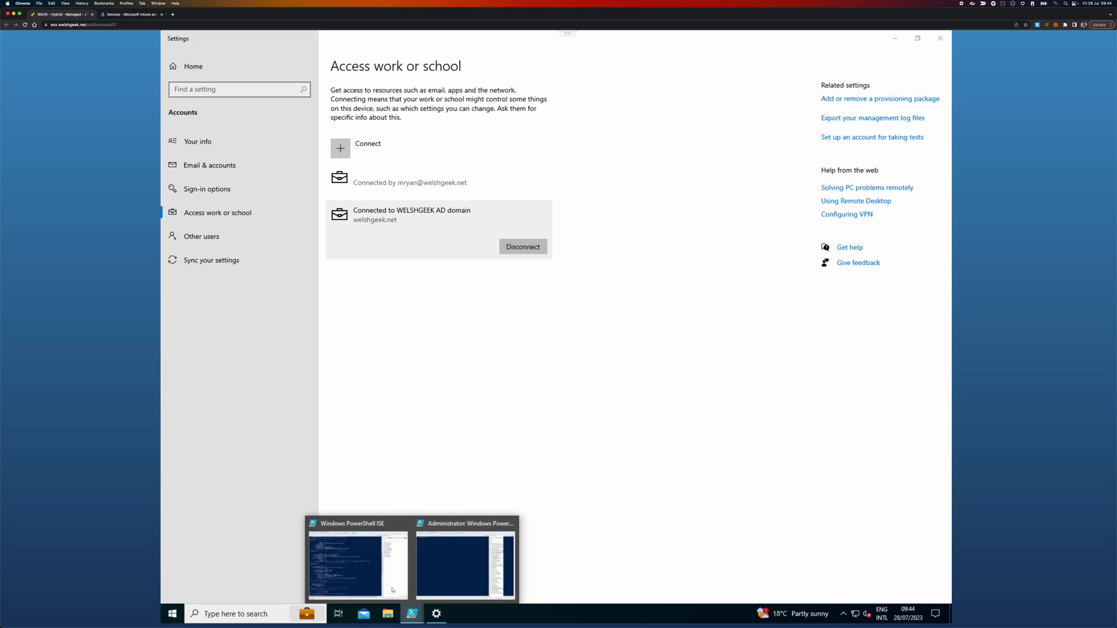
click(390, 569)
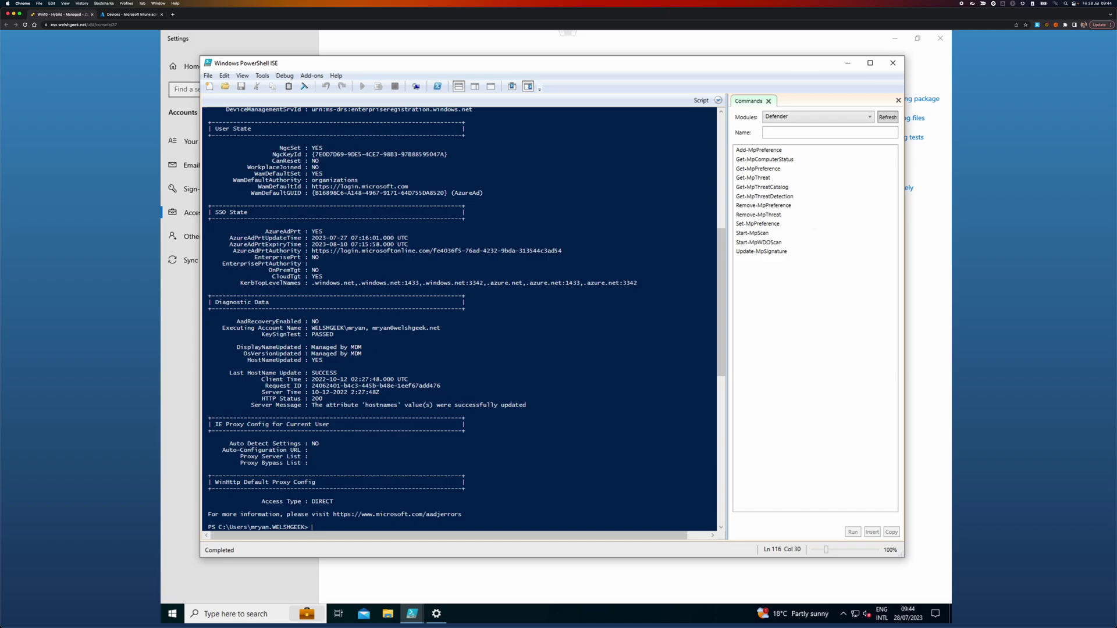
scroll(723, 125, up, 15)
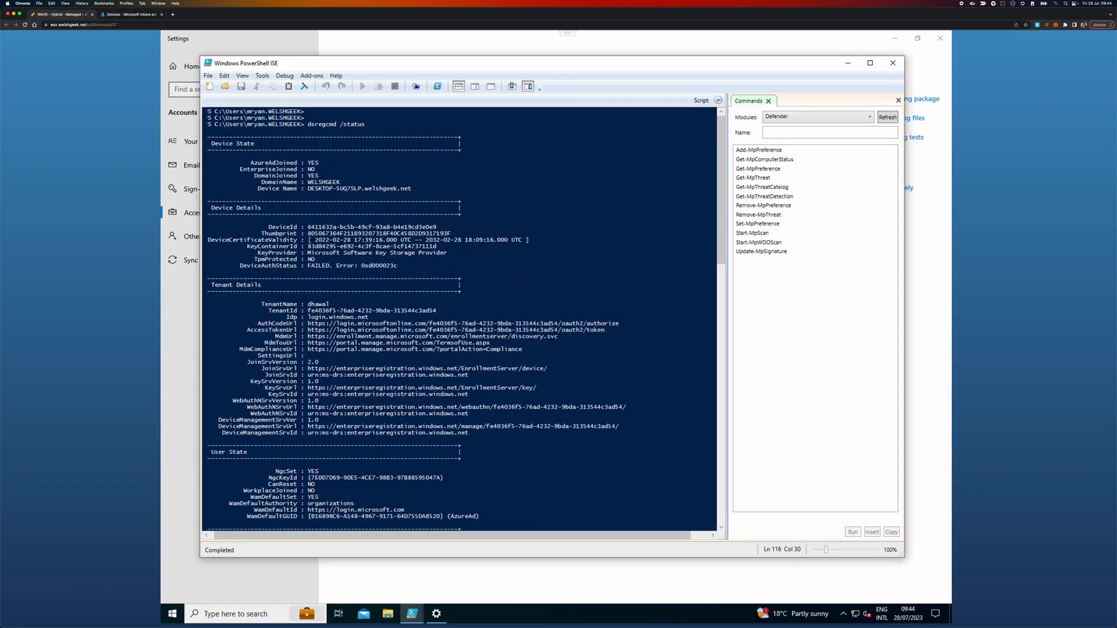
drag(307, 176, 341, 182)
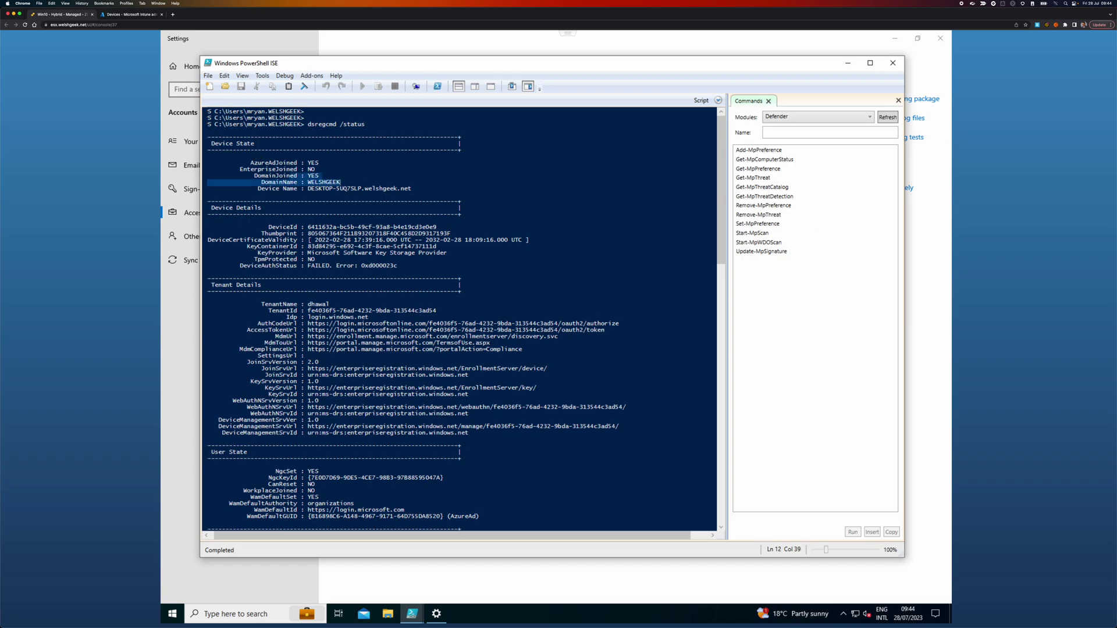
click(258, 195)
Step: Highlight the AzureAdPrt YES and OnPremTgt NO lines further down the output
scroll(258, 195, down, 5)
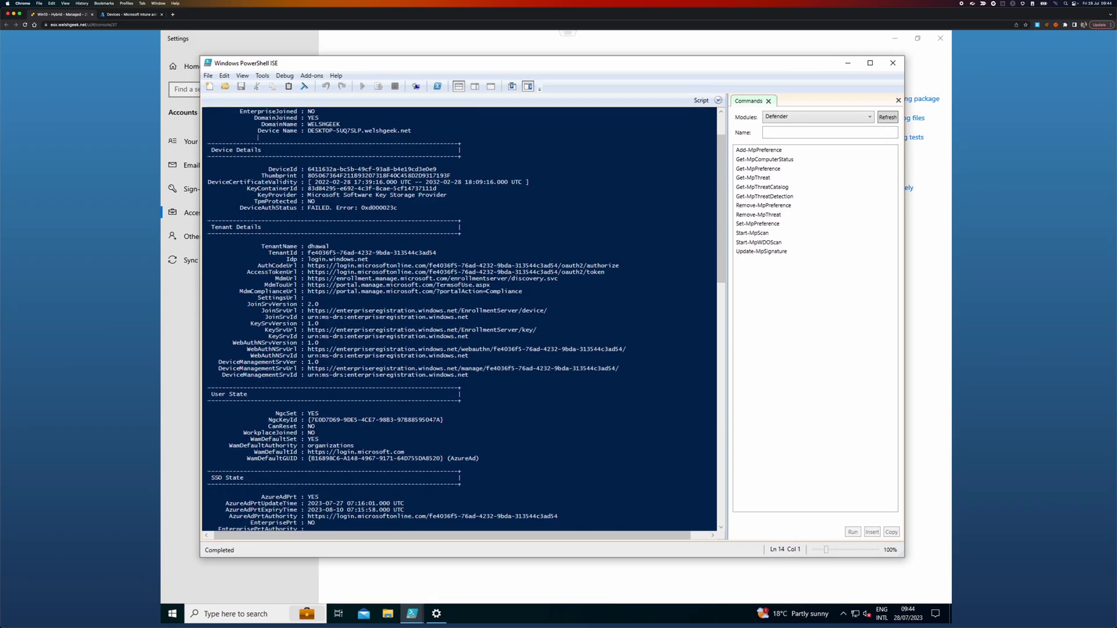
scroll(258, 195, down, 5)
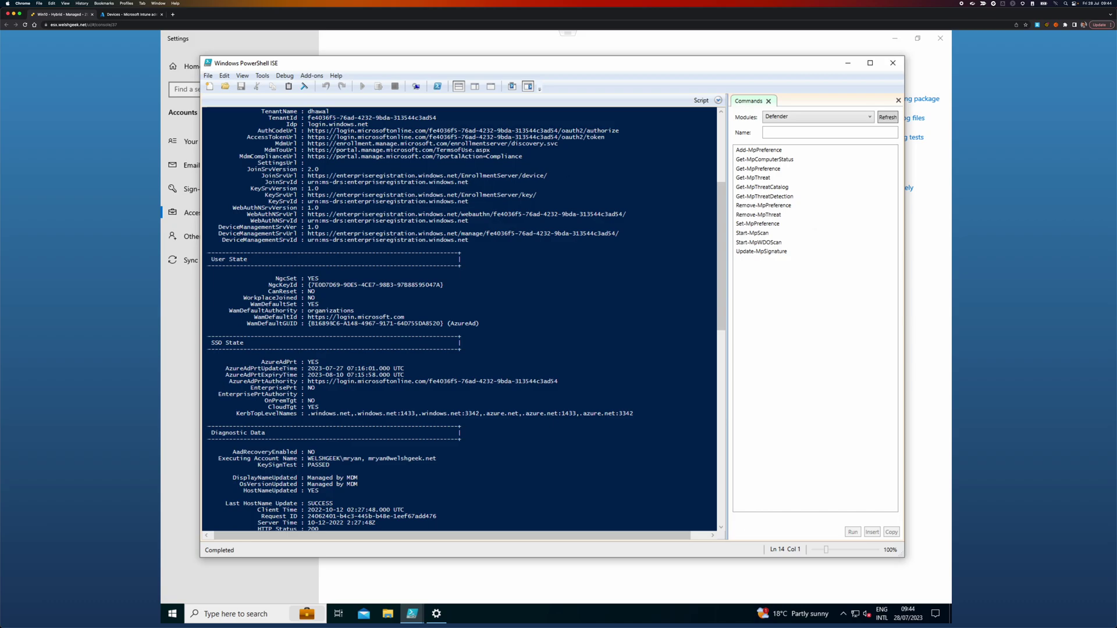
drag(322, 362, 255, 362)
drag(239, 401, 315, 401)
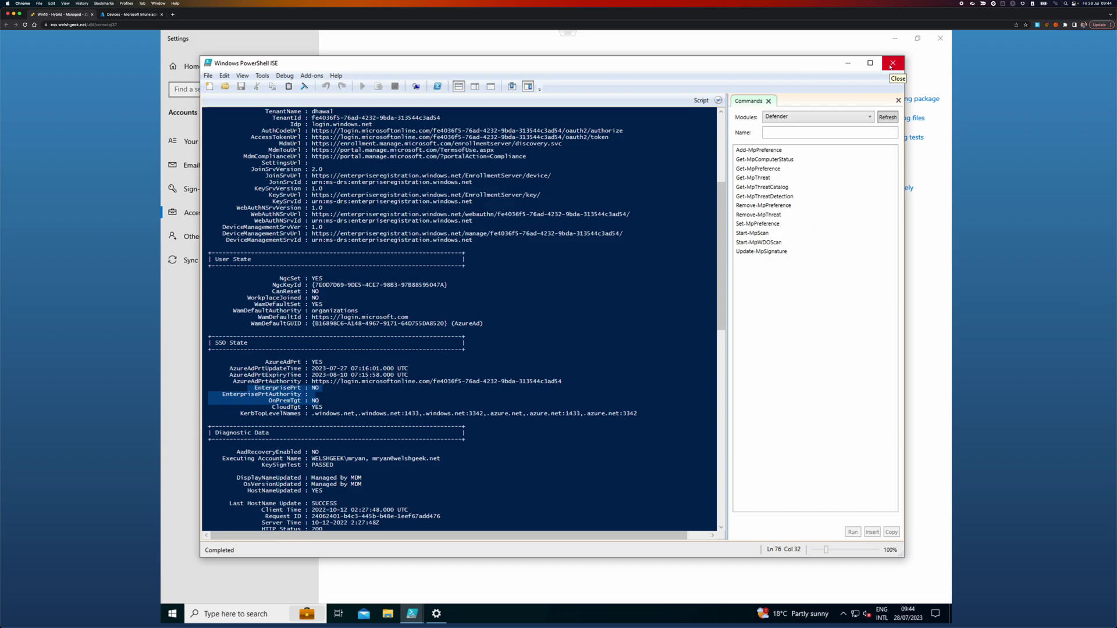
Step: Maximise Group Policy Management Editor and navigate to Windows Components > Windows Hello for Business
key(super+Tab)
key(super+Tab)
key(super+Tab)
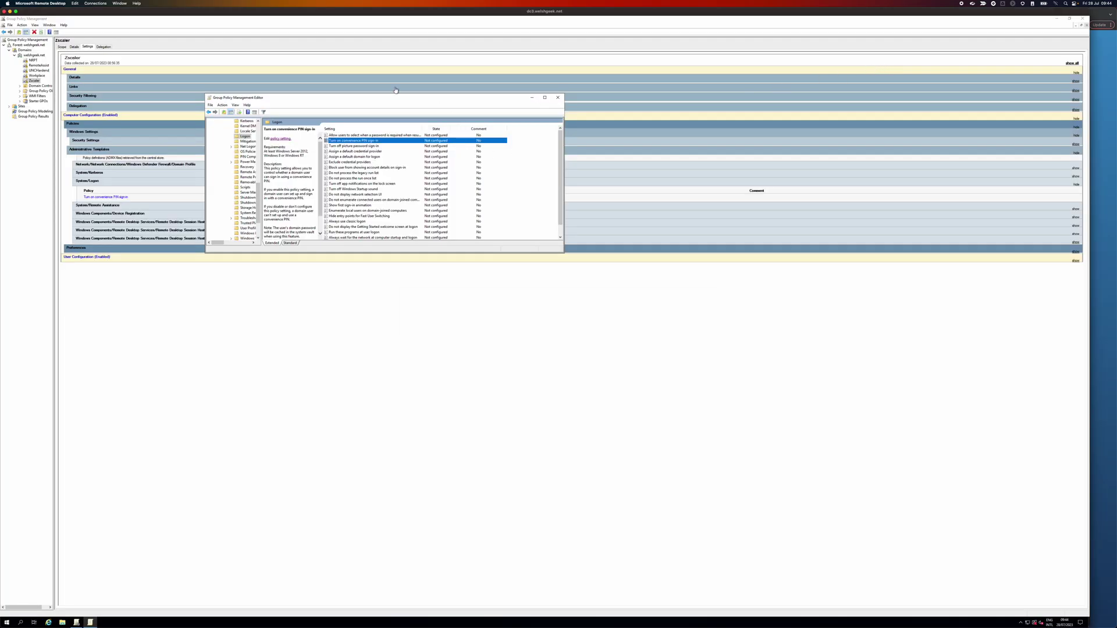
double_click(390, 99)
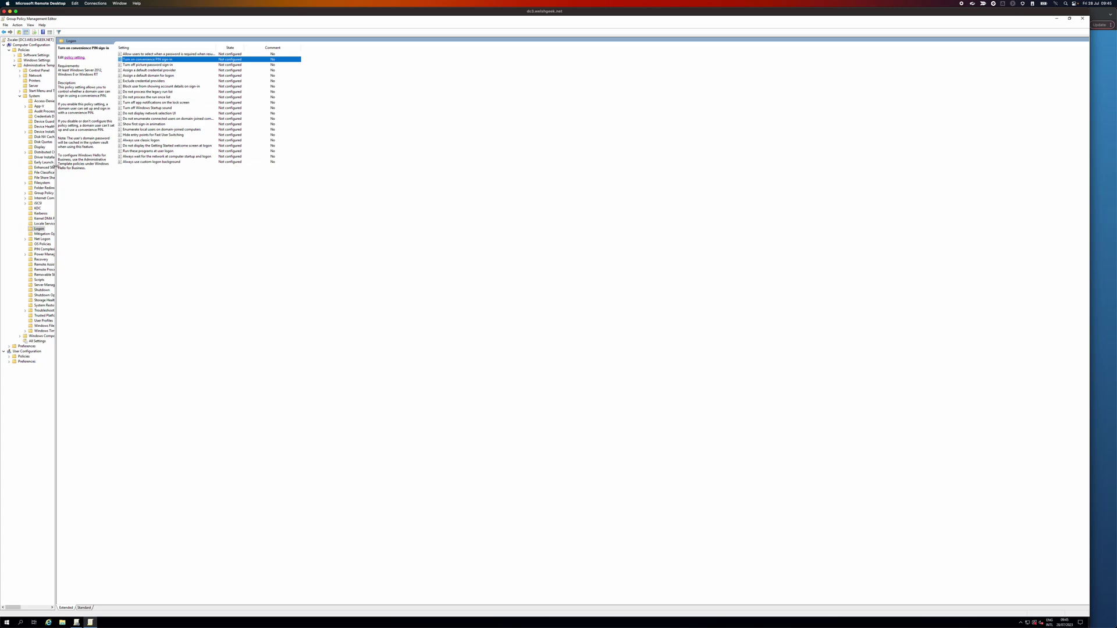
drag(57, 168, 119, 170)
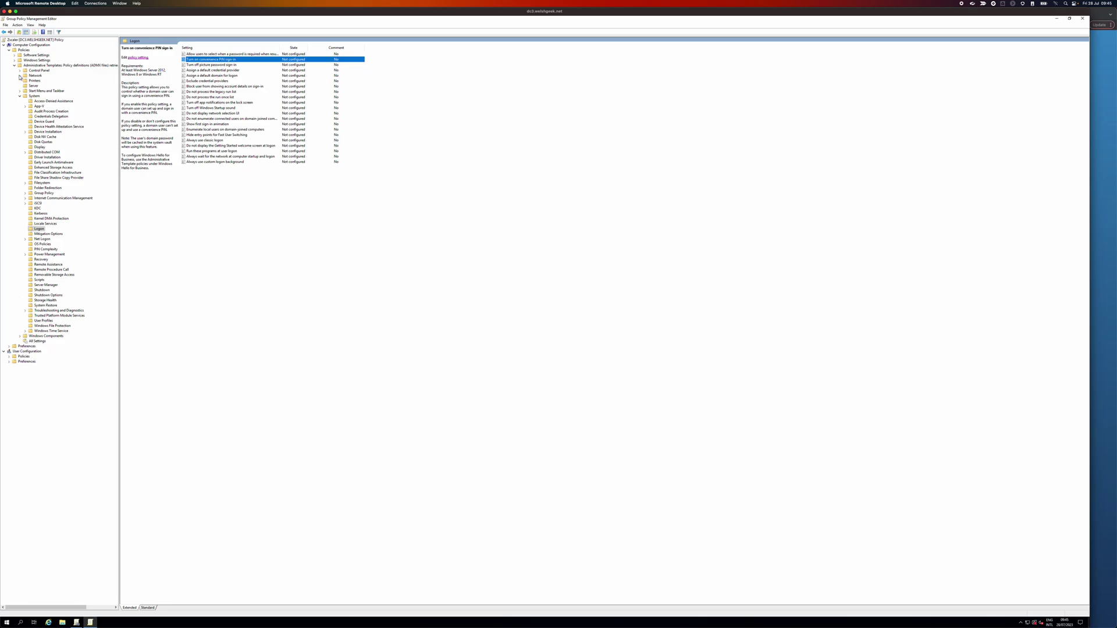
click(20, 96)
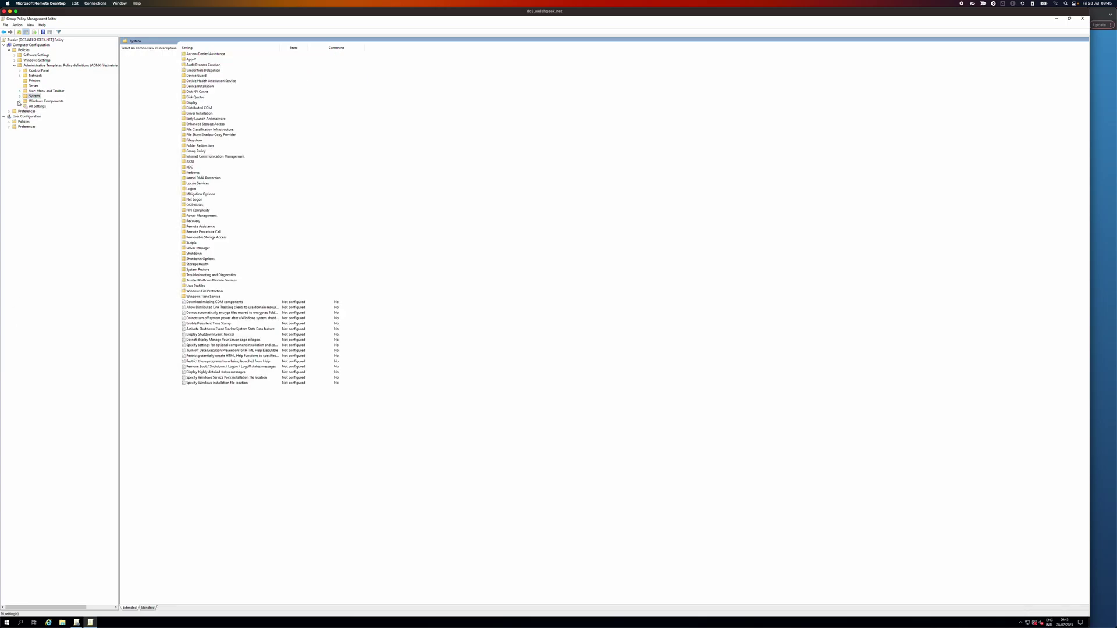
click(20, 101)
click(36, 101)
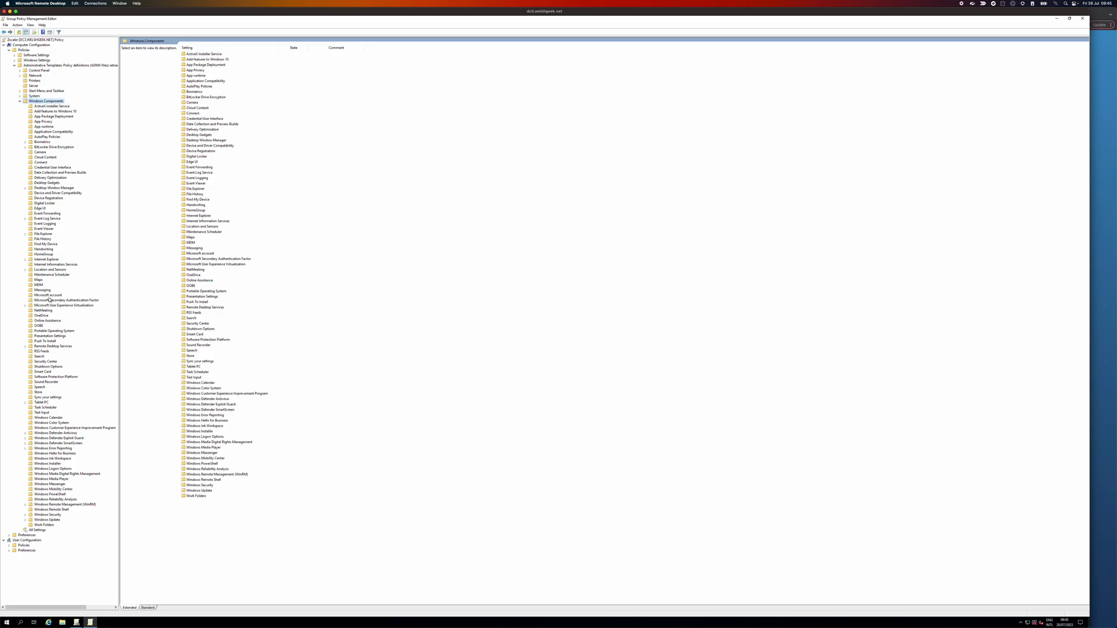
click(60, 454)
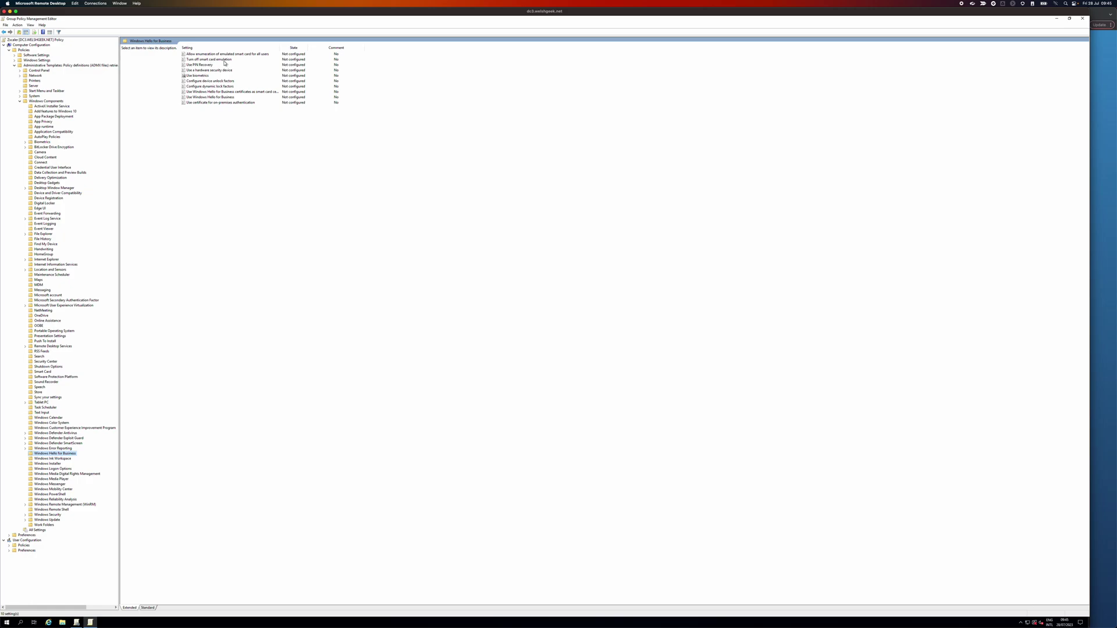
Step: Read the Use PIN Recovery, hardware security device and Use biometrics policy descriptions
click(207, 65)
click(220, 70)
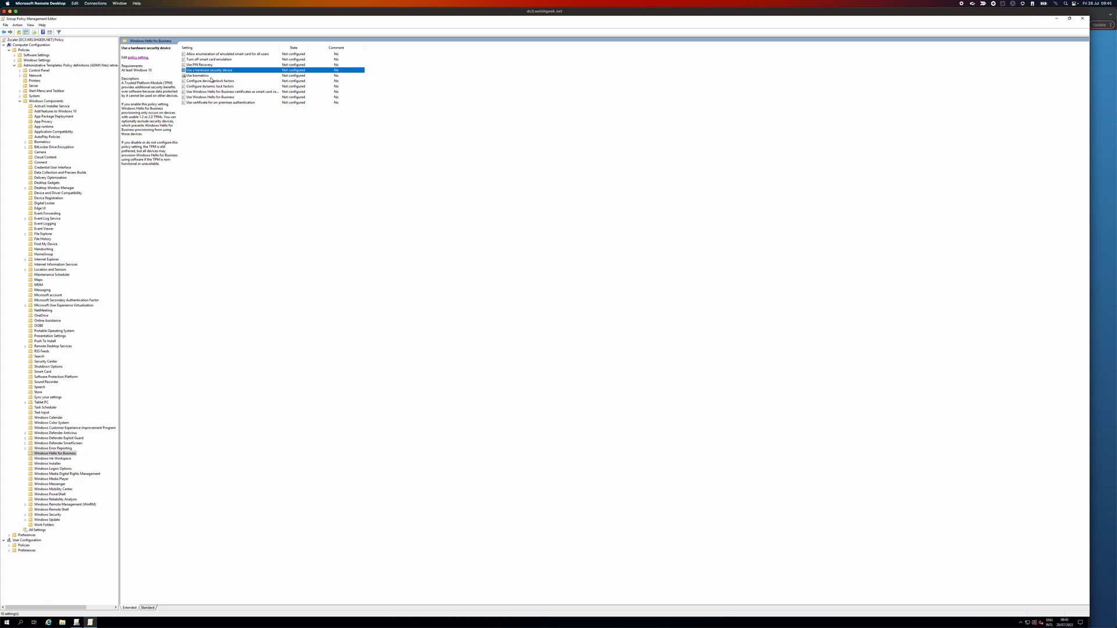
click(210, 76)
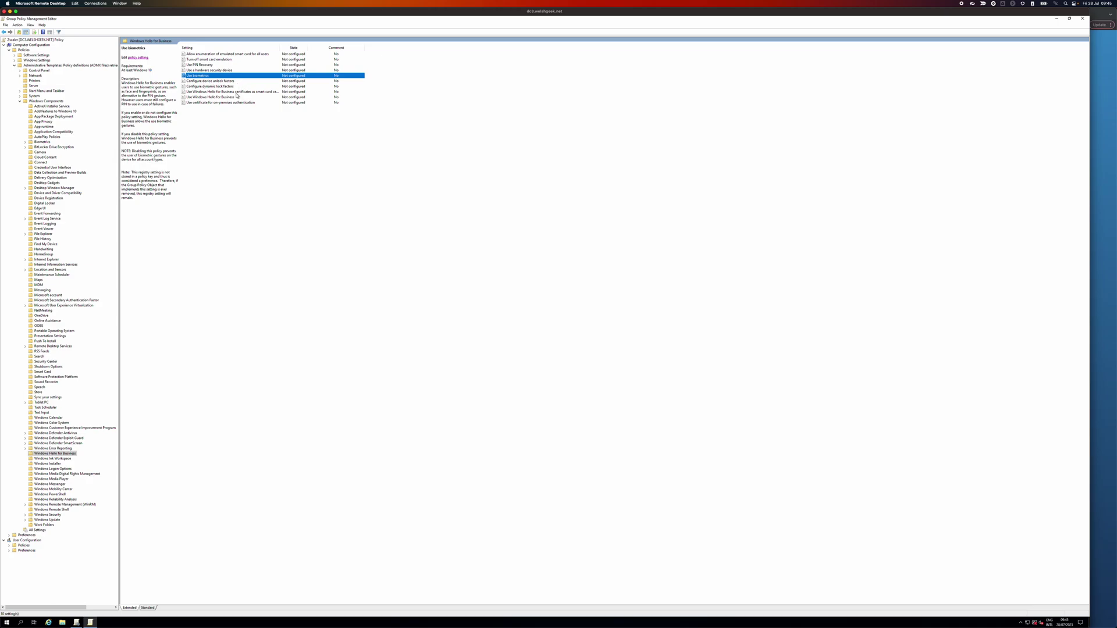
Step: Set the smart card certificates, Use Windows Hello for Business and on-premises certificate policies to Enabled
double_click(236, 92)
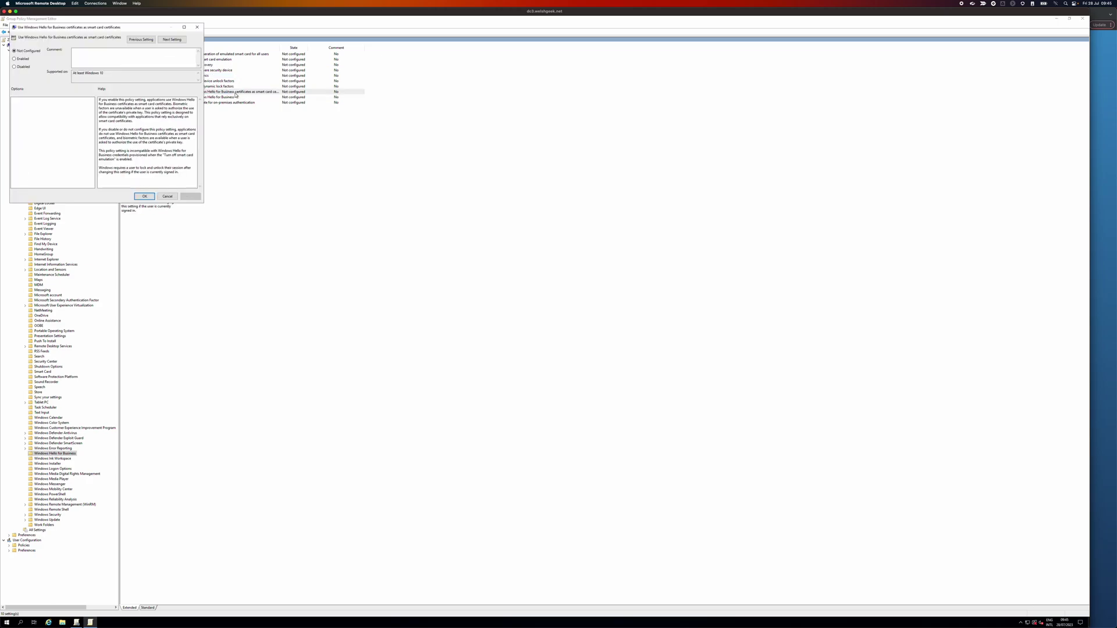
click(15, 59)
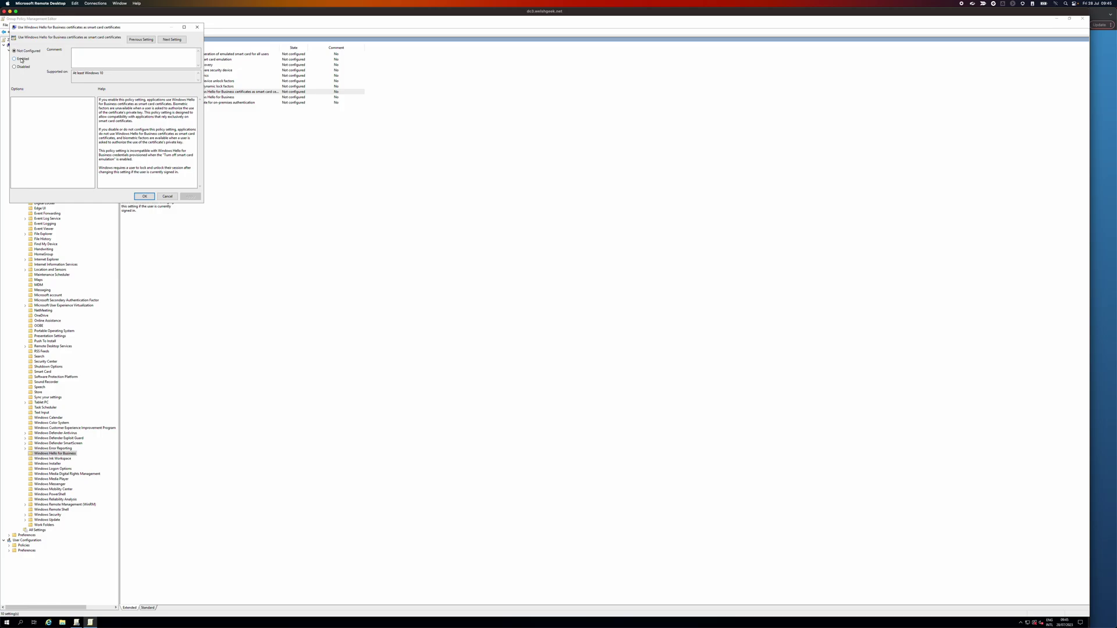
key(Return)
double_click(216, 97)
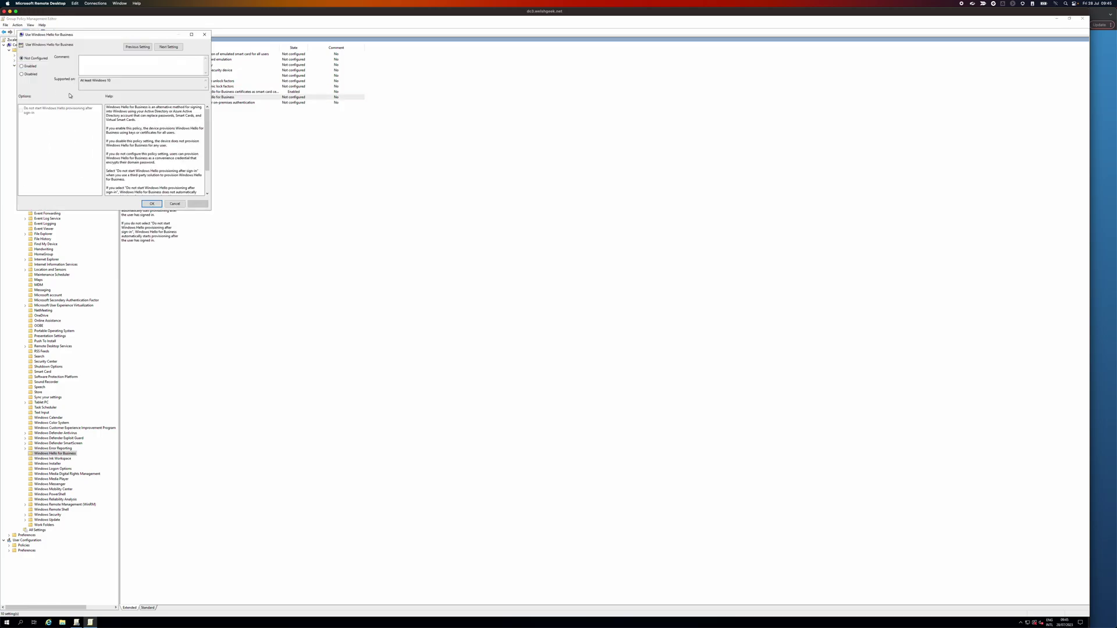
click(30, 67)
click(151, 203)
double_click(221, 103)
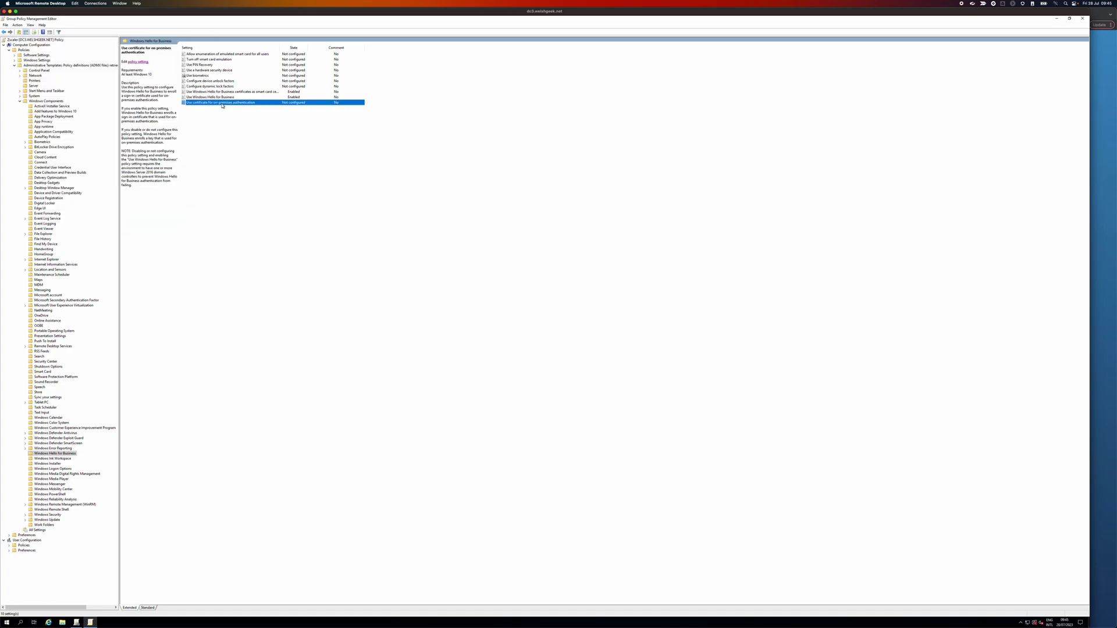
click(30, 74)
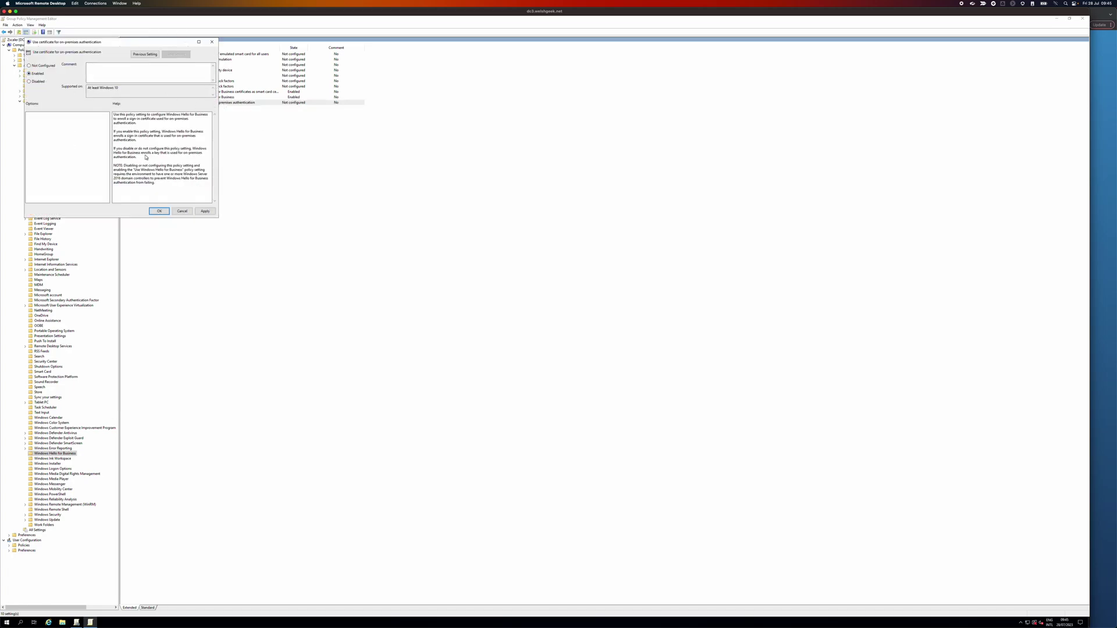
click(159, 211)
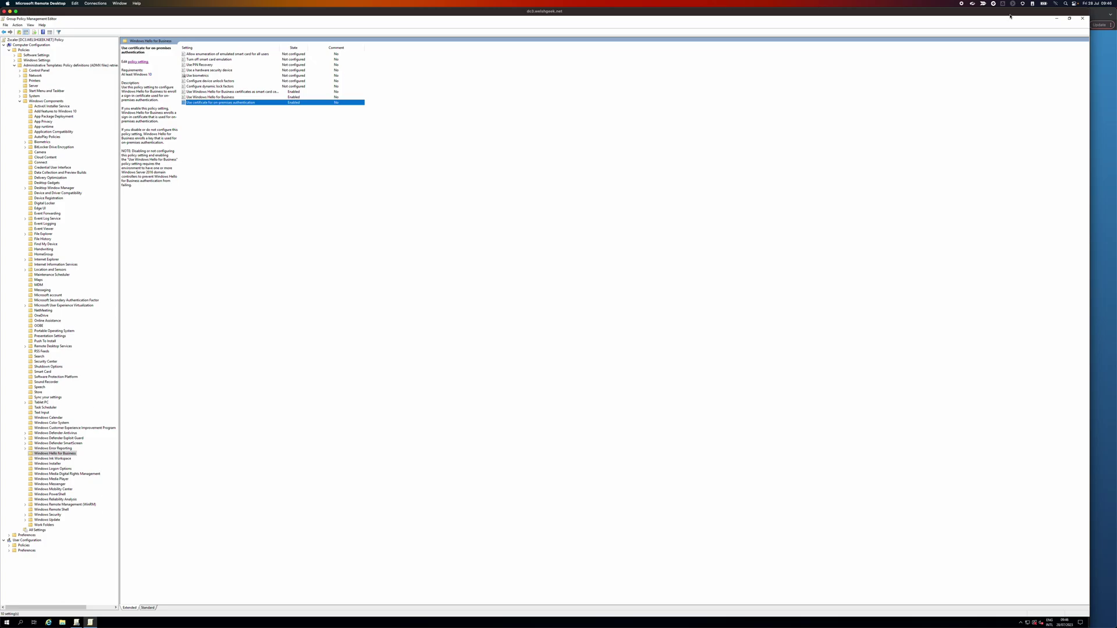
Step: Close the editor, refresh the Zscaler GPO report and expand its Windows Hello for Business settings
click(1082, 18)
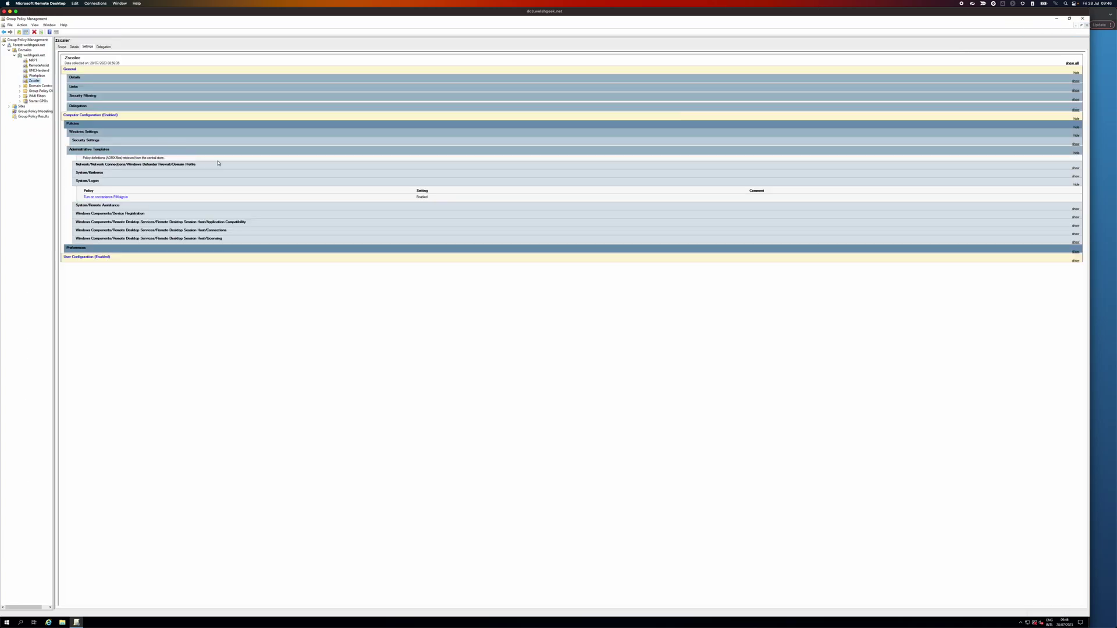
right_click(172, 88)
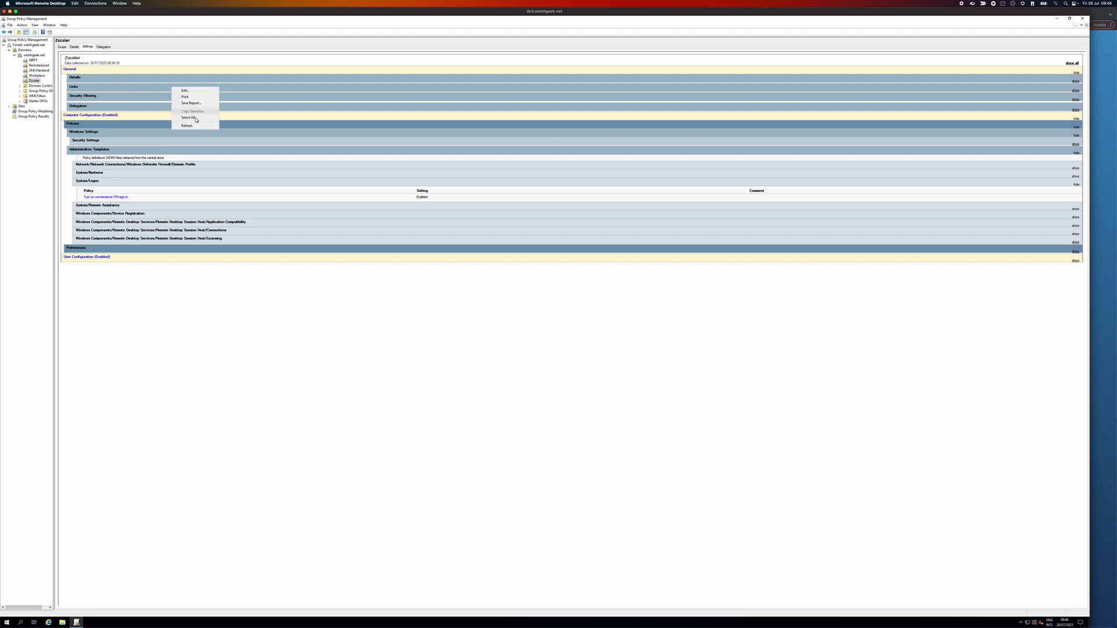
click(197, 126)
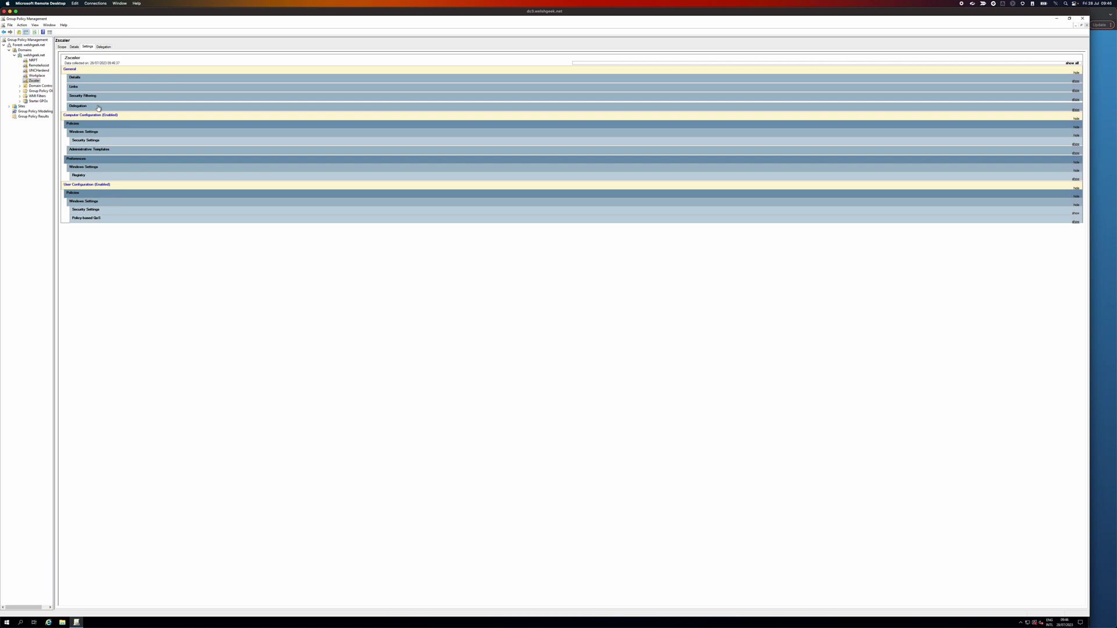
click(95, 150)
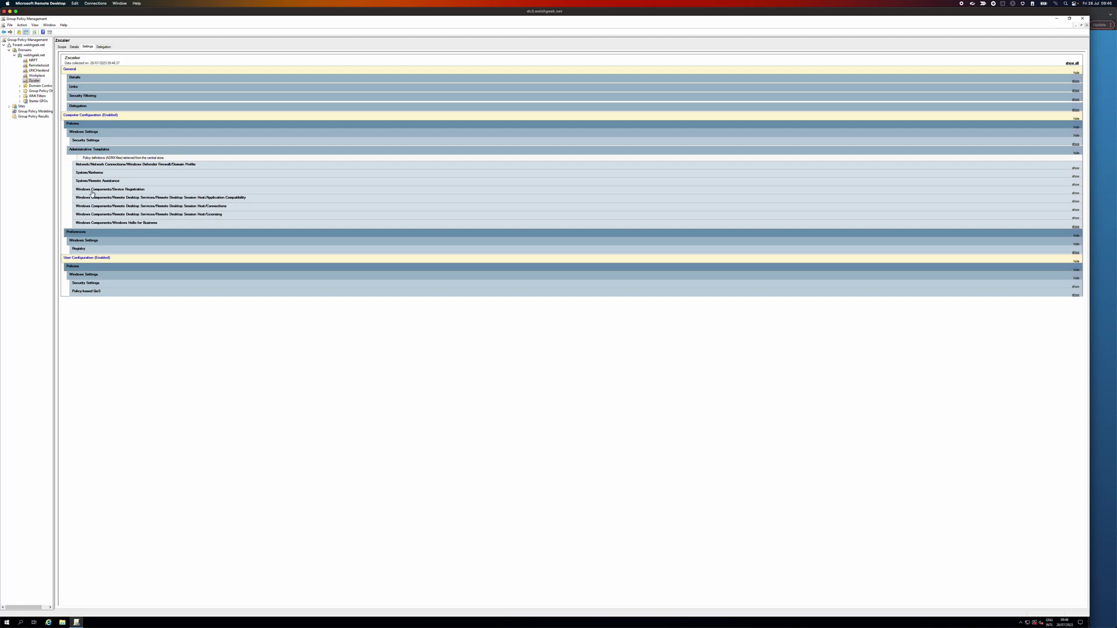
click(136, 224)
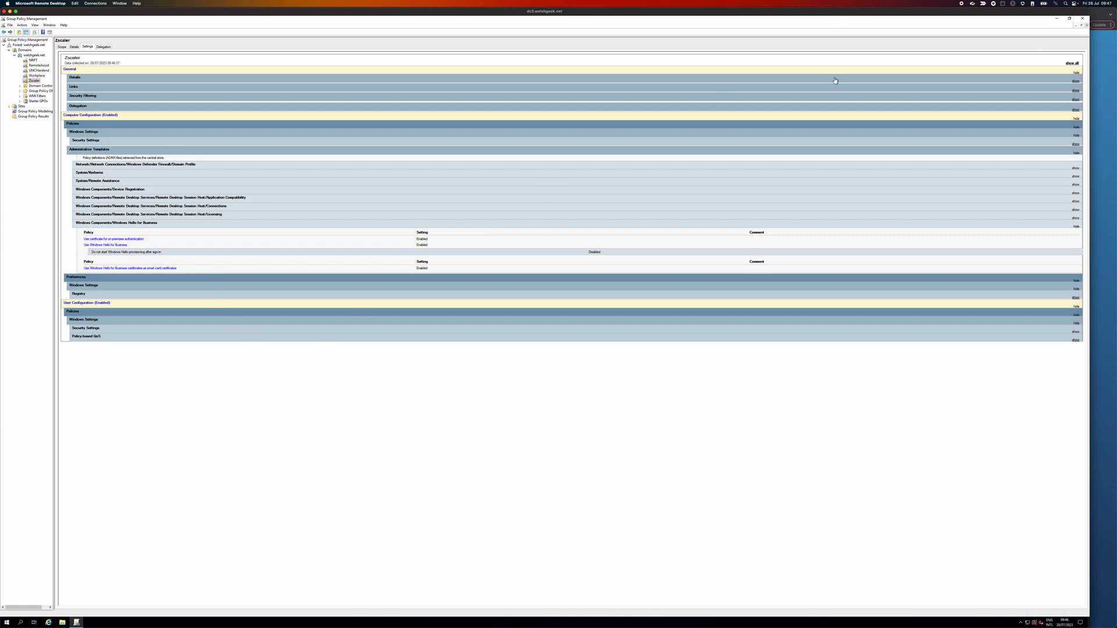
key(super+Tab)
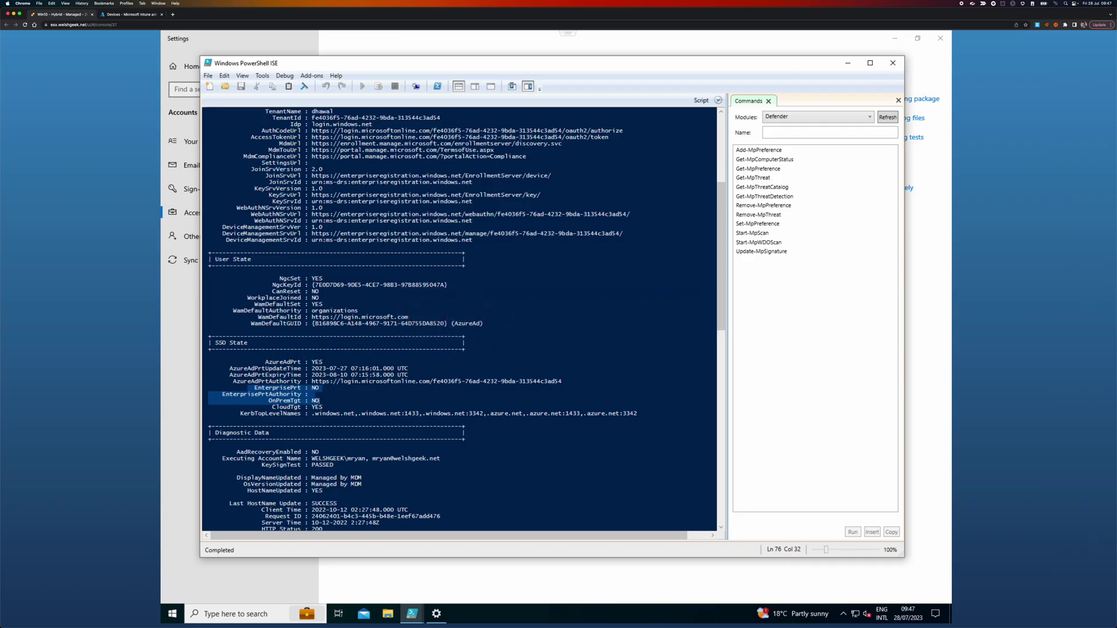
Step: Run klist in the PowerShell ISE console to list the cached Kerberos tickets
click(226, 227)
scroll(226, 227, down, 1)
text(klist)
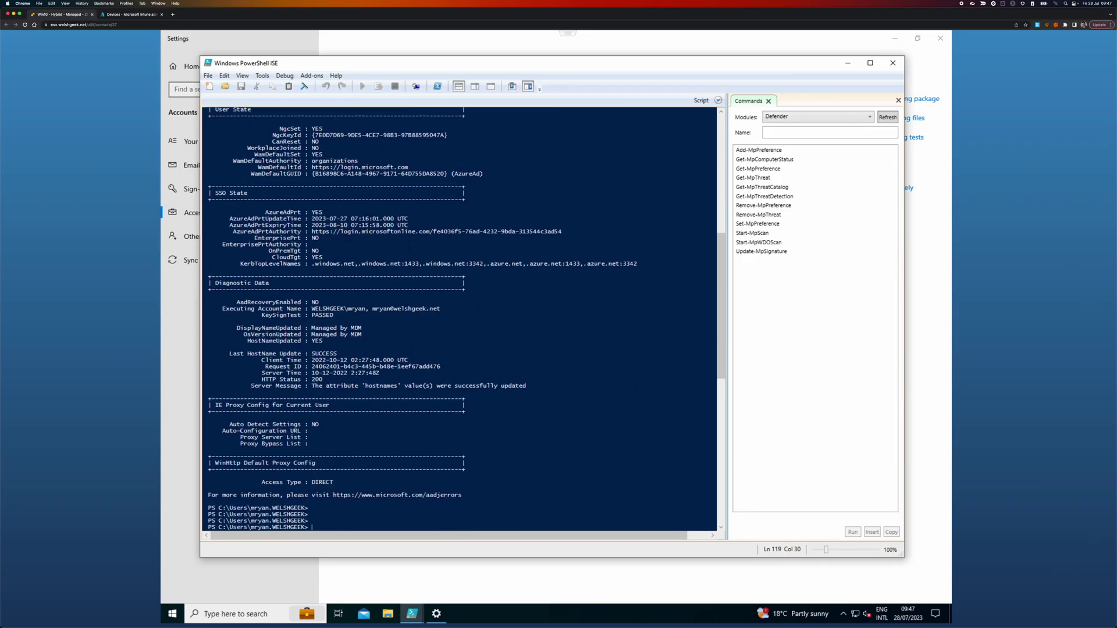
key(Return)
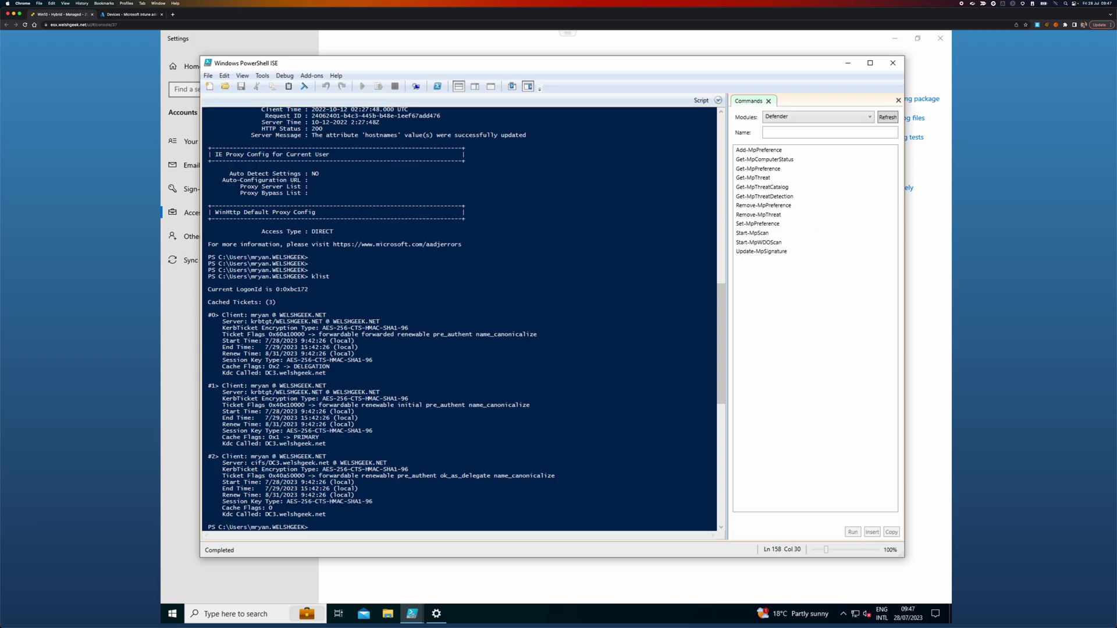
Step: Highlight the krbtgt and cifs/DC3.welshgeek.net tickets, then run gpupdate /force
drag(260, 322, 321, 322)
drag(251, 463, 387, 463)
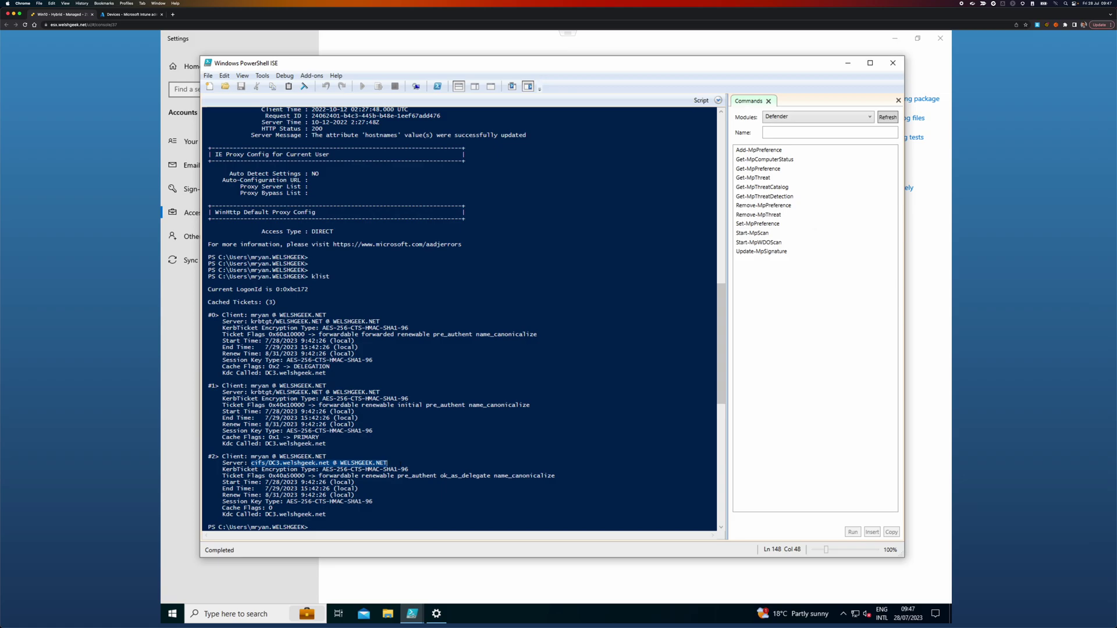
text(gpu)
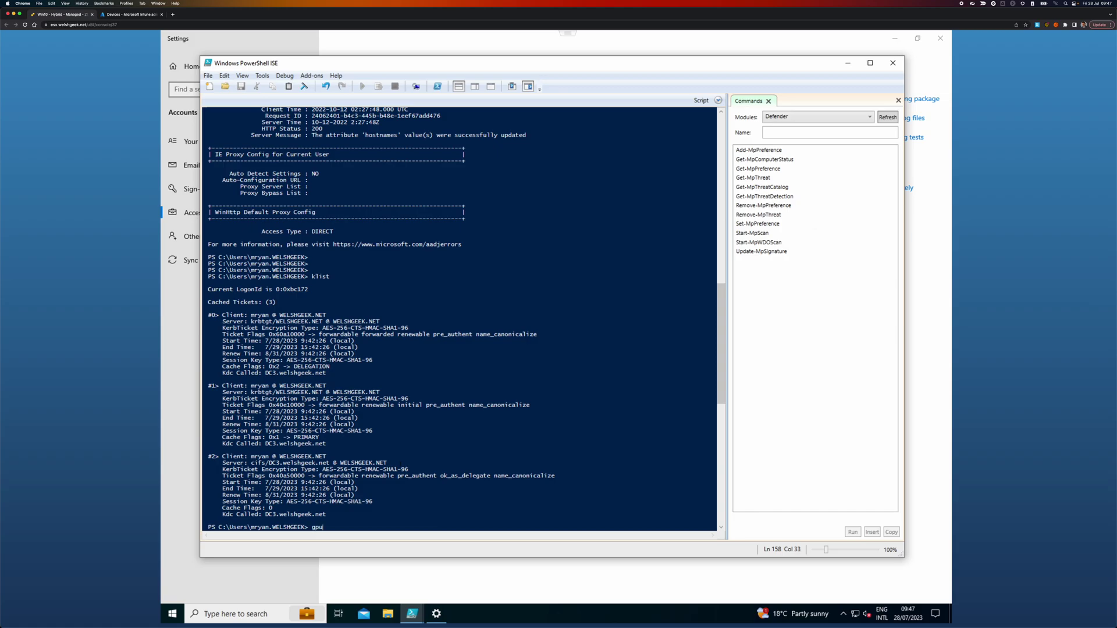
text(pdate /force)
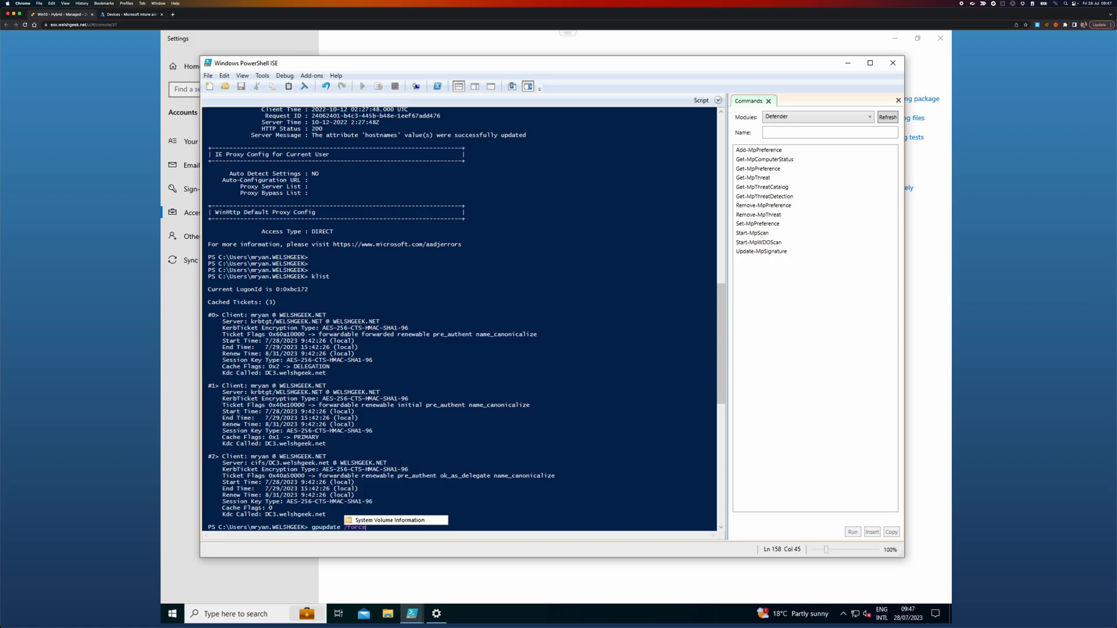
key(Return)
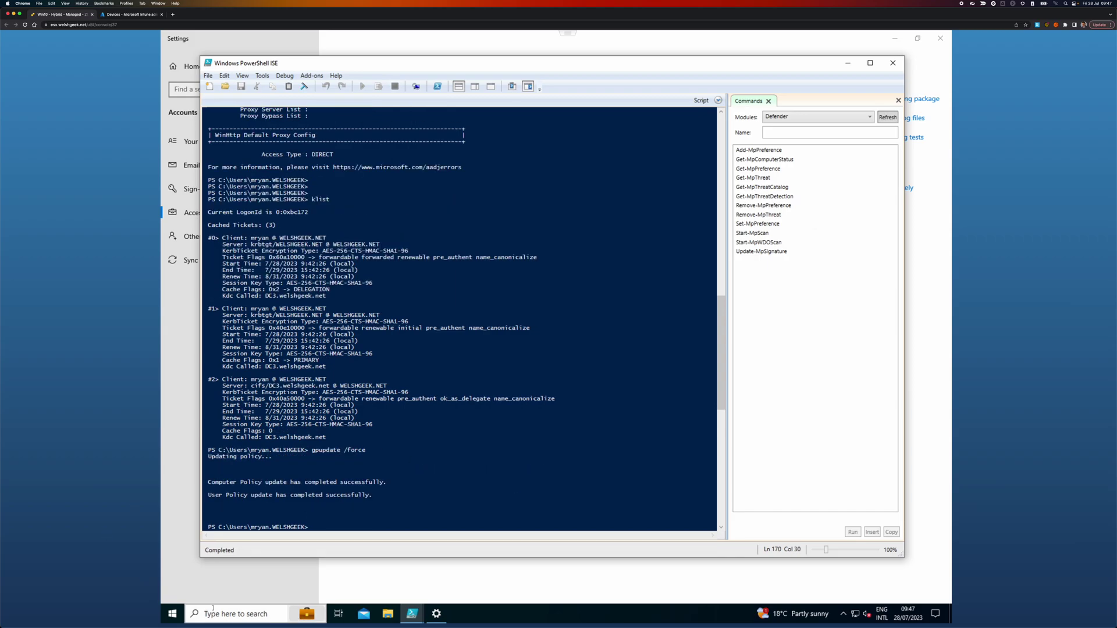
Step: Sign out, choose PIN at sign-in, and start a forgotten-PIN reset verified with the account password
click(173, 614)
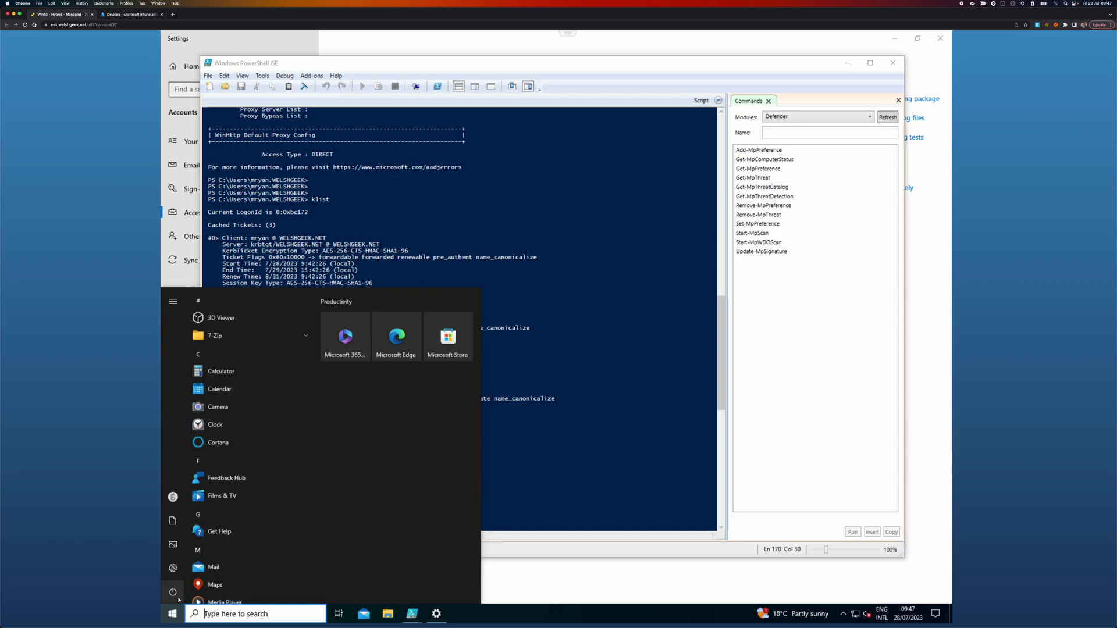
mouse_move(177, 599)
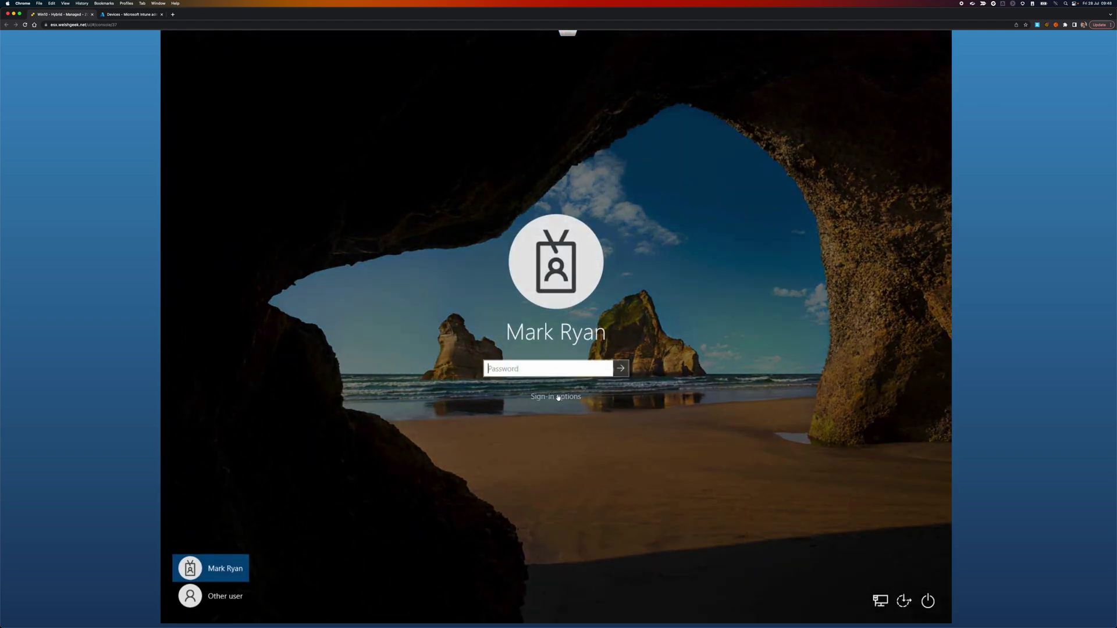
click(556, 397)
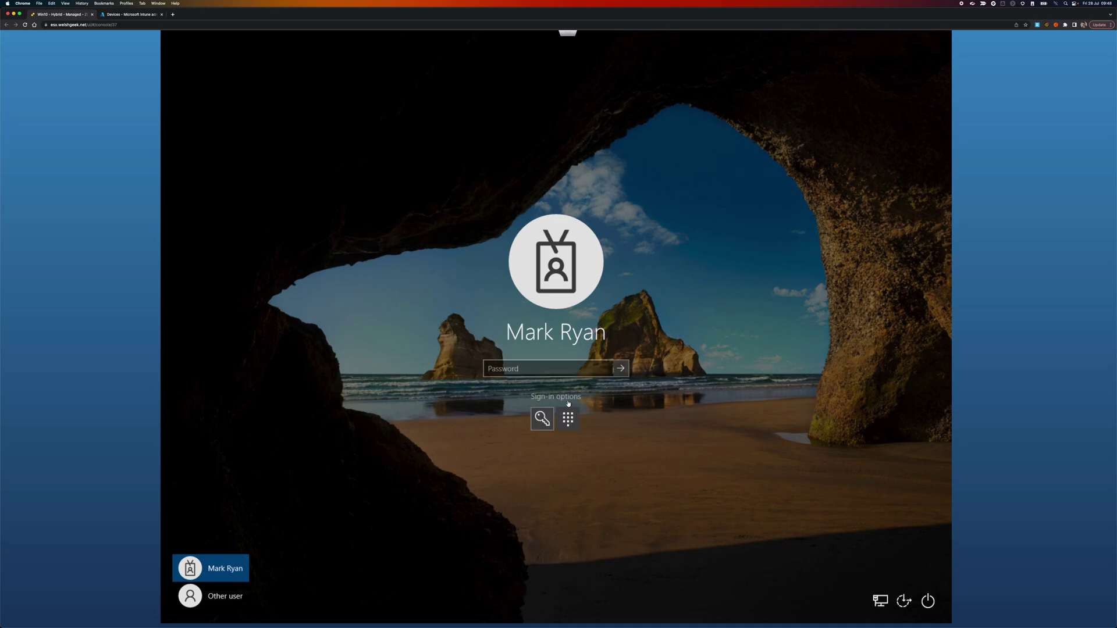
click(568, 429)
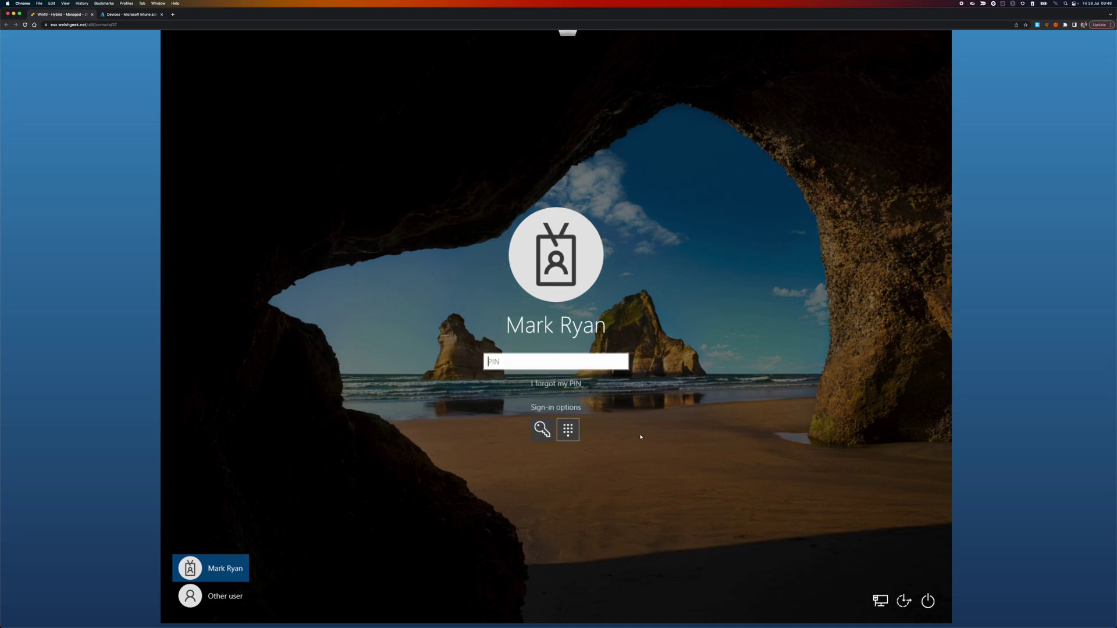
click(558, 386)
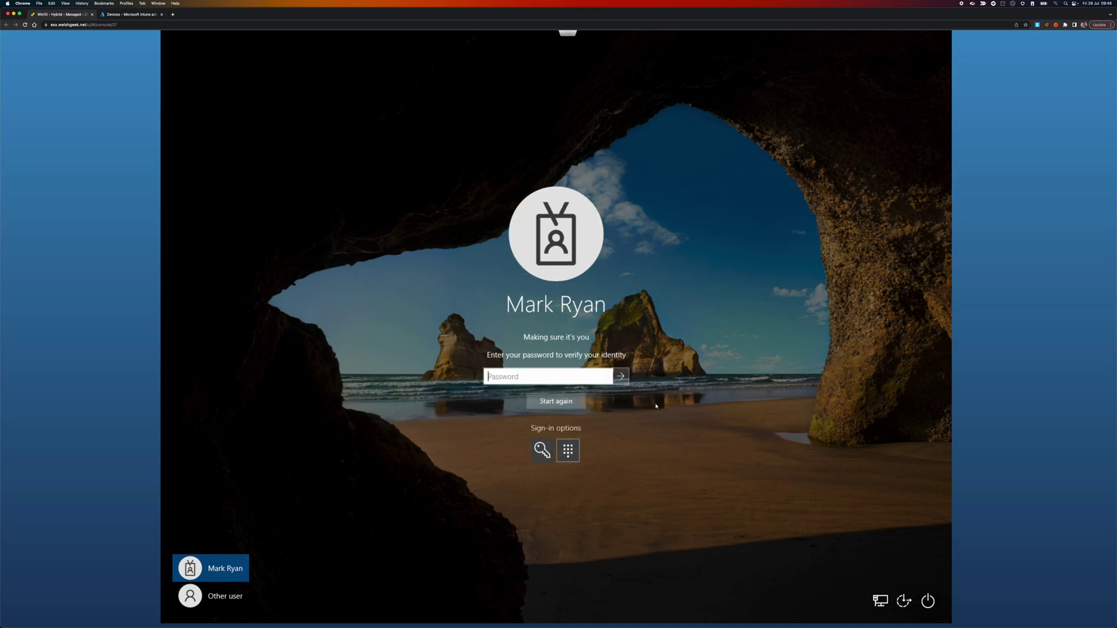
text(••••••••)
click(620, 378)
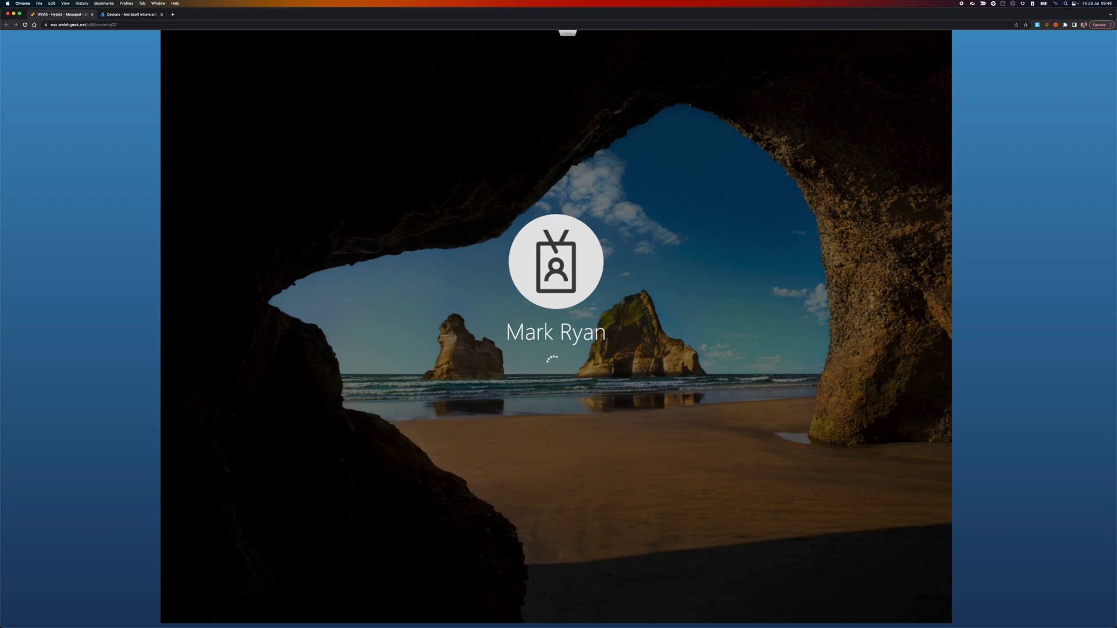
Step: Dismiss the lock screen and sign in with the domain account password
key(space)
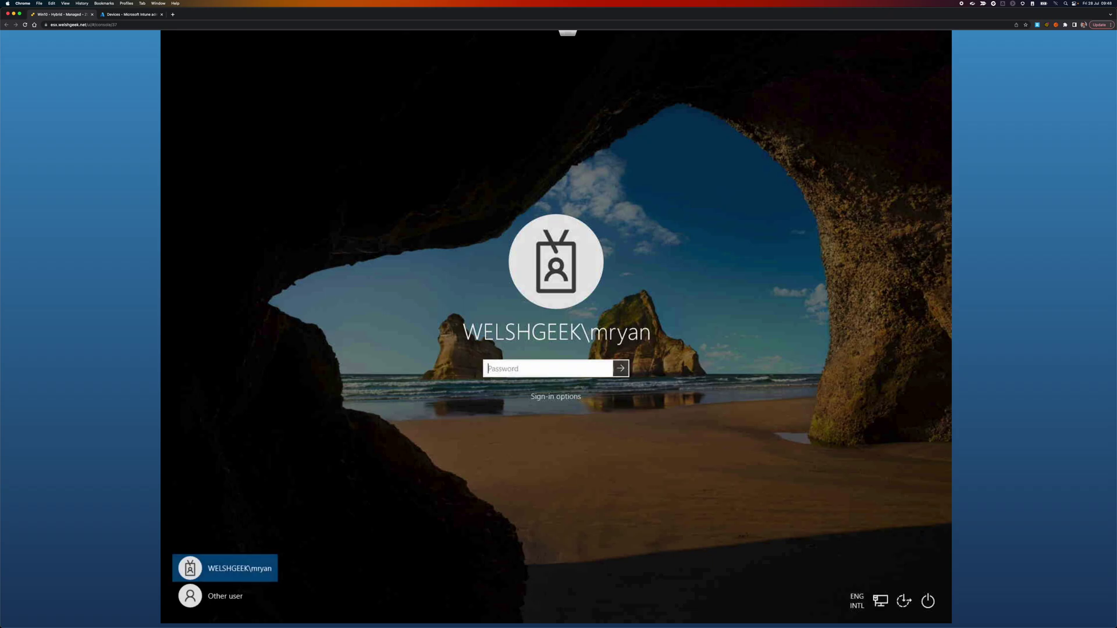
text(********)
key(Return)
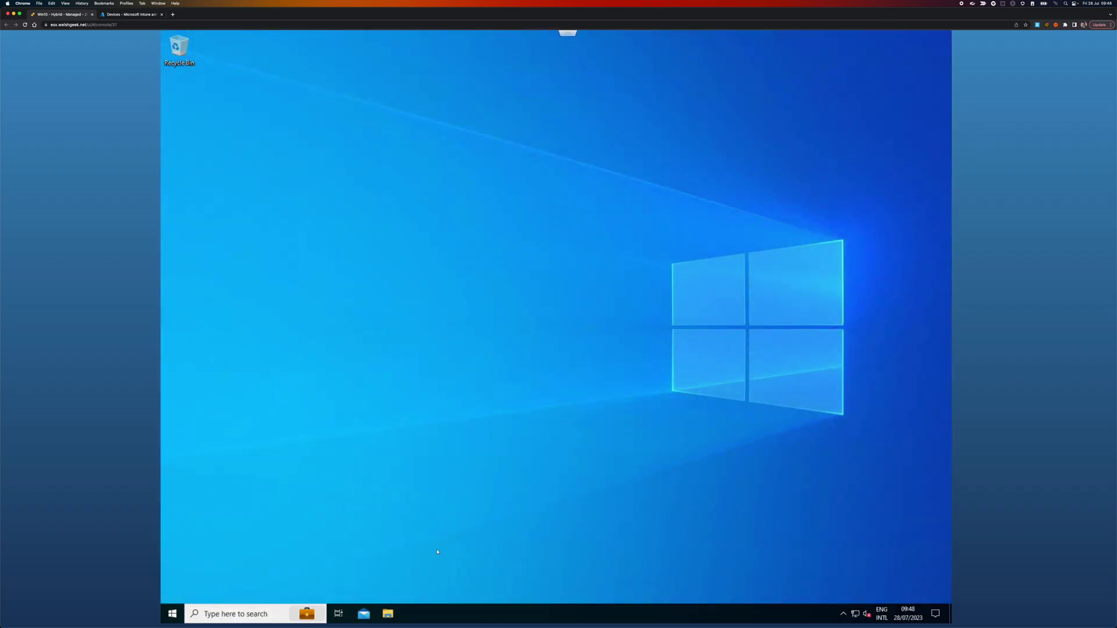
Step: Go to Sign-in options in the account settings and begin changing the Windows Hello PIN
click(173, 613)
click(173, 497)
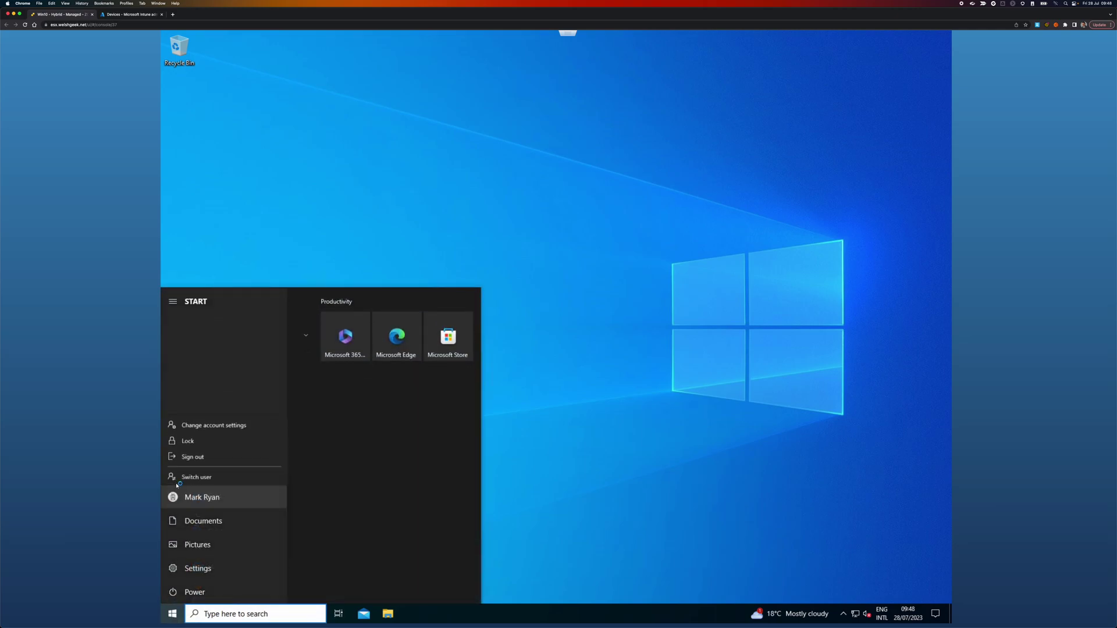
click(202, 421)
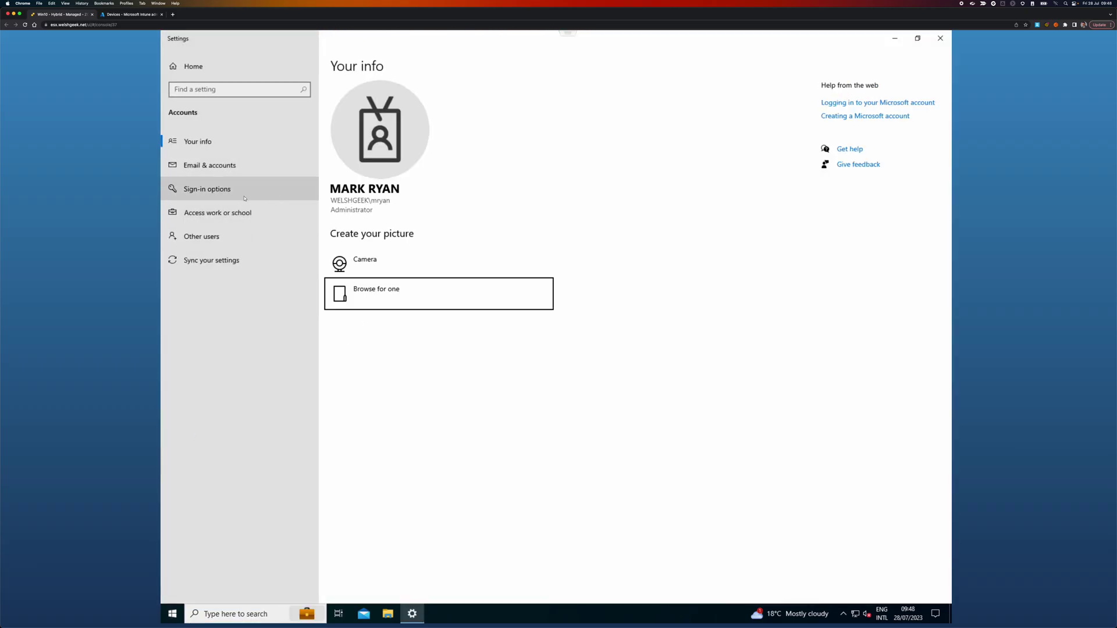
click(207, 189)
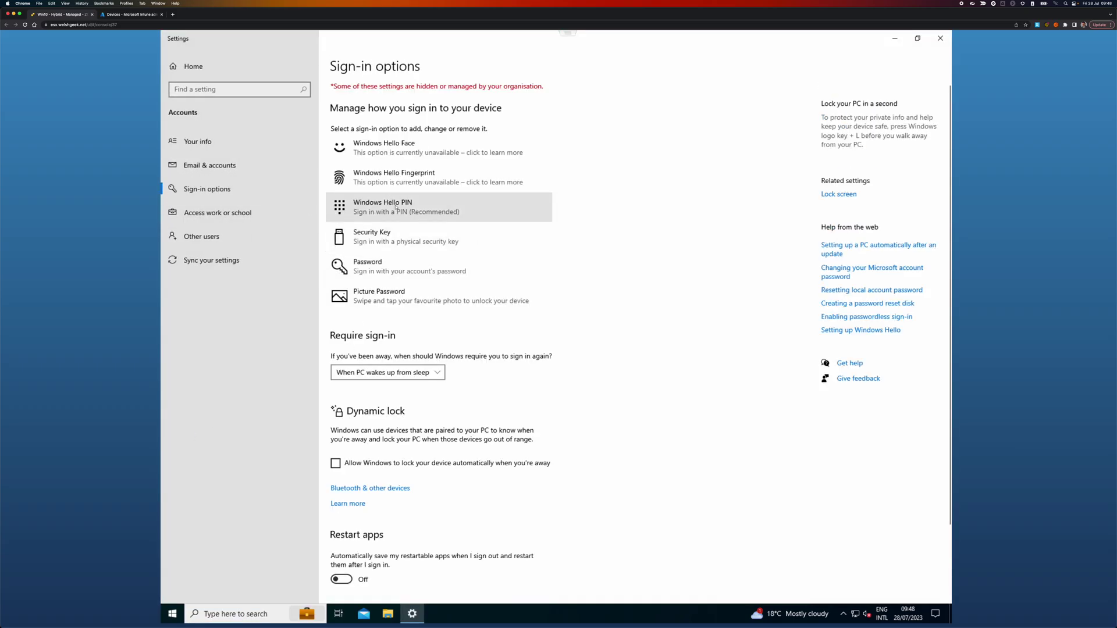
click(397, 207)
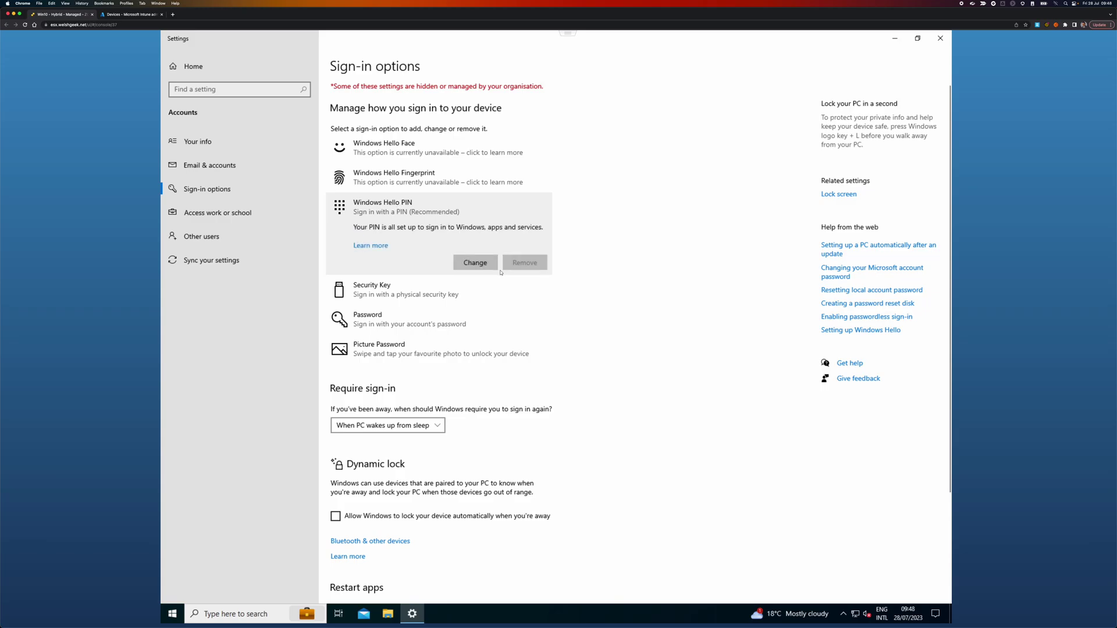
click(481, 264)
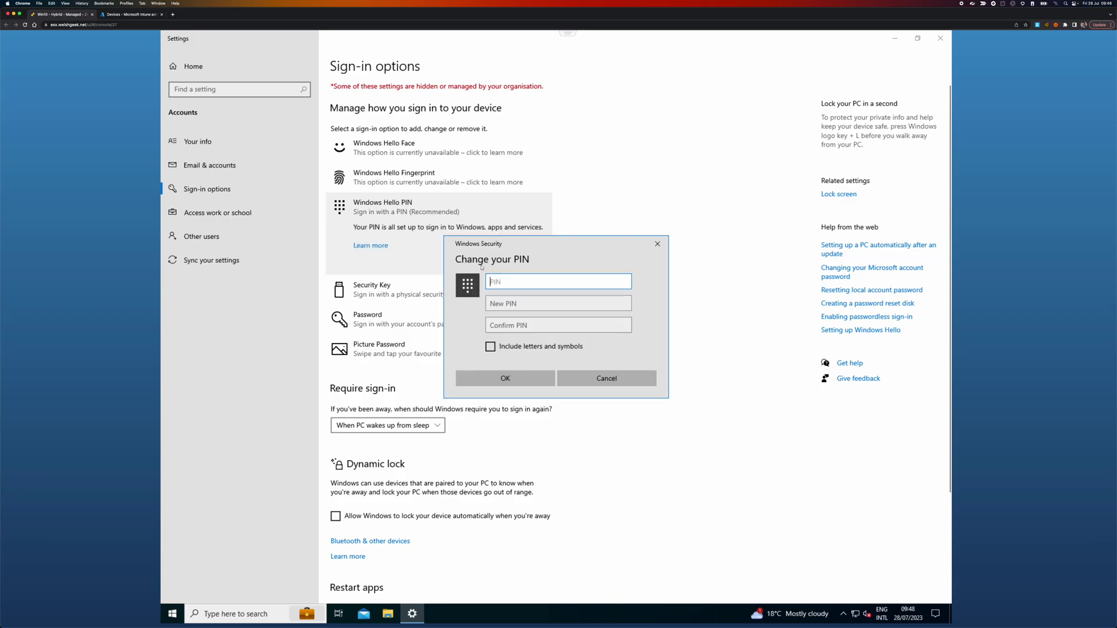
Step: Enter the current PIN and the new PIN twice to submit the change, then end the session
text(123456)
key(Tab)
text(123456)
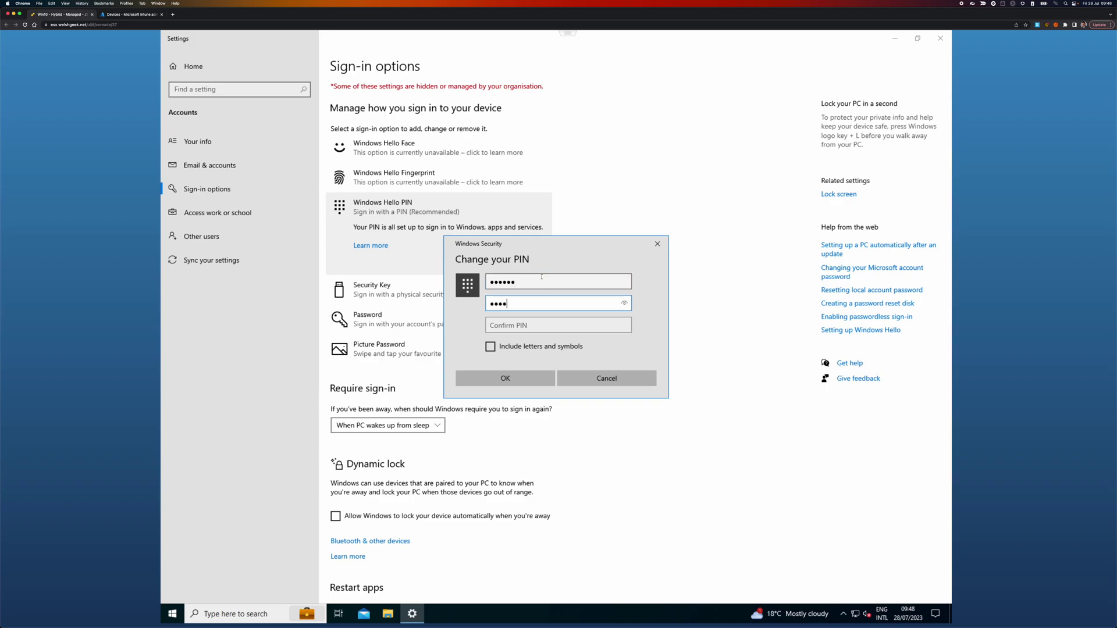
key(Tab)
text(123456)
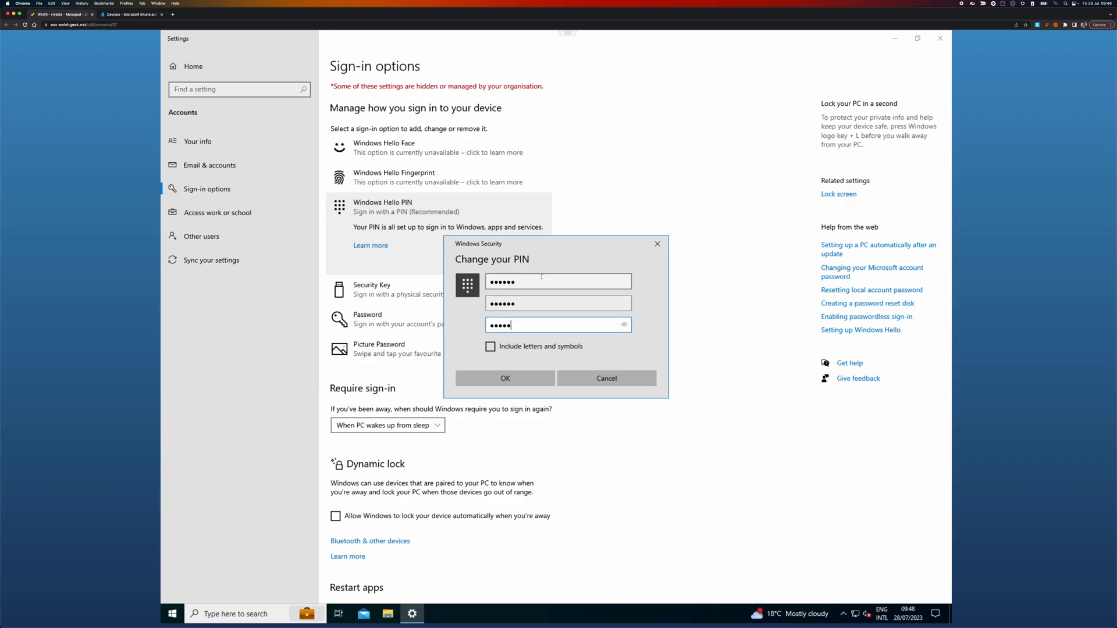
key(Return)
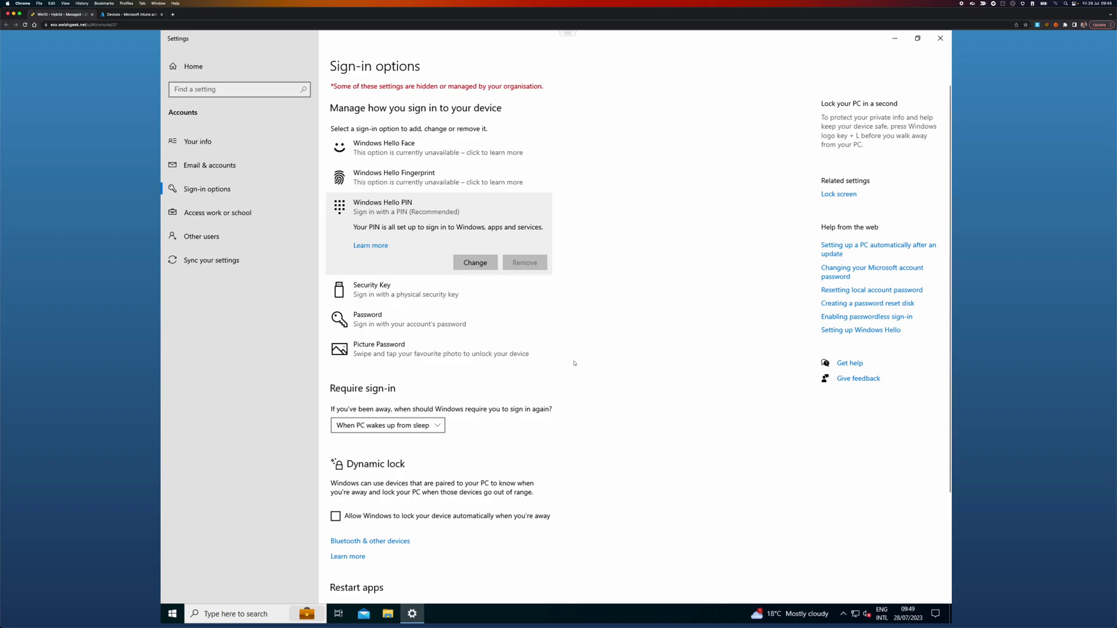
click(173, 614)
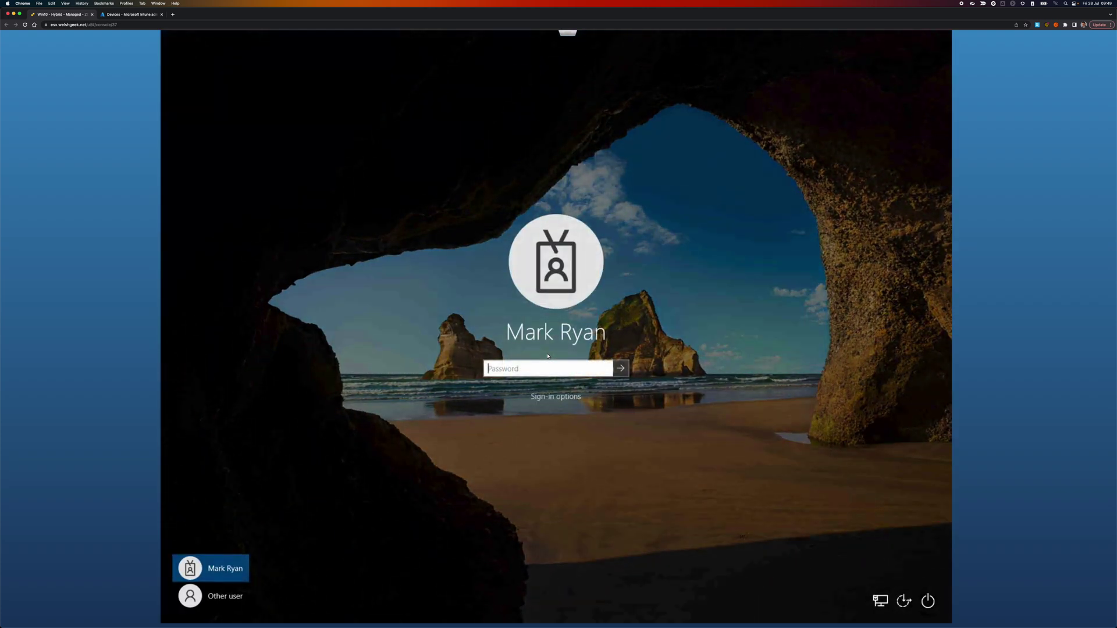
Step: On the lock screen, switch the sign-in method to PIN and sign in with the new PIN
click(551, 397)
click(565, 418)
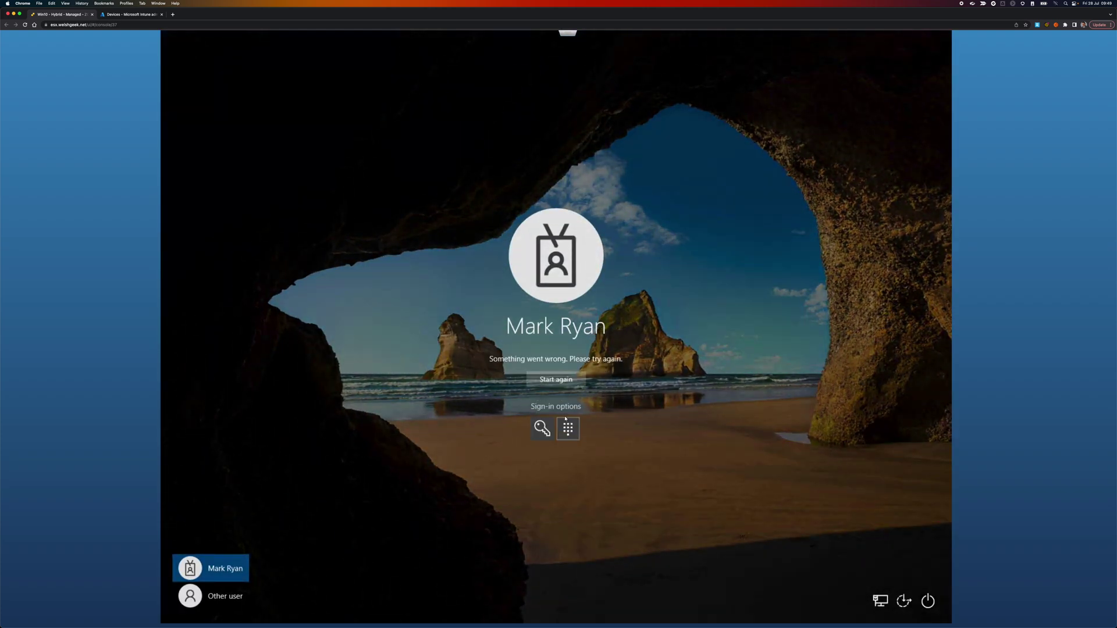
click(560, 381)
click(568, 419)
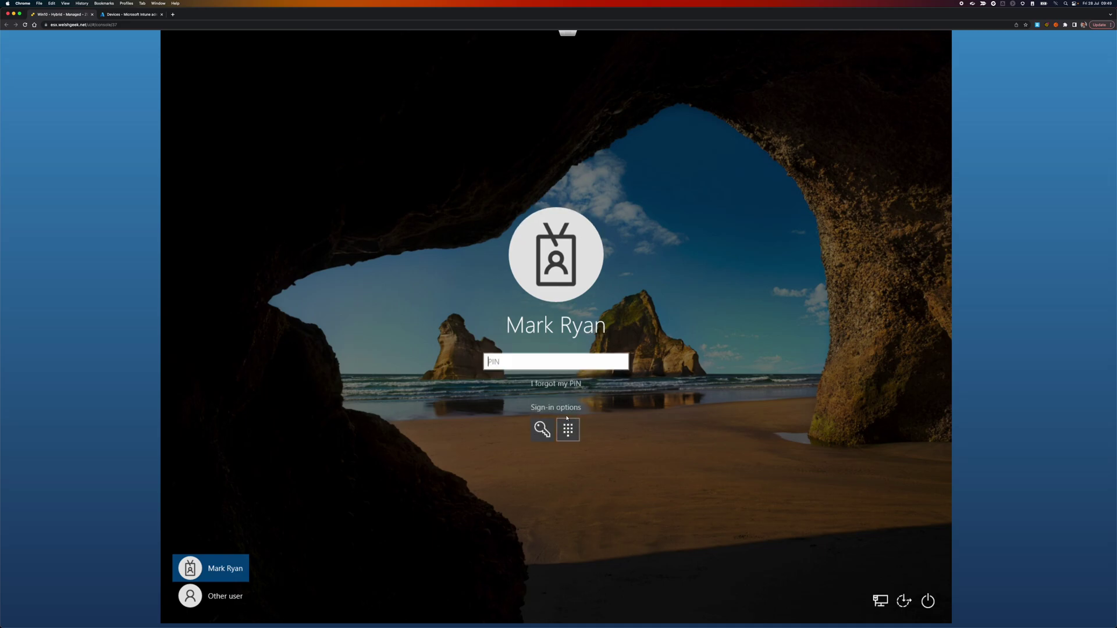
text(******)
key(Return)
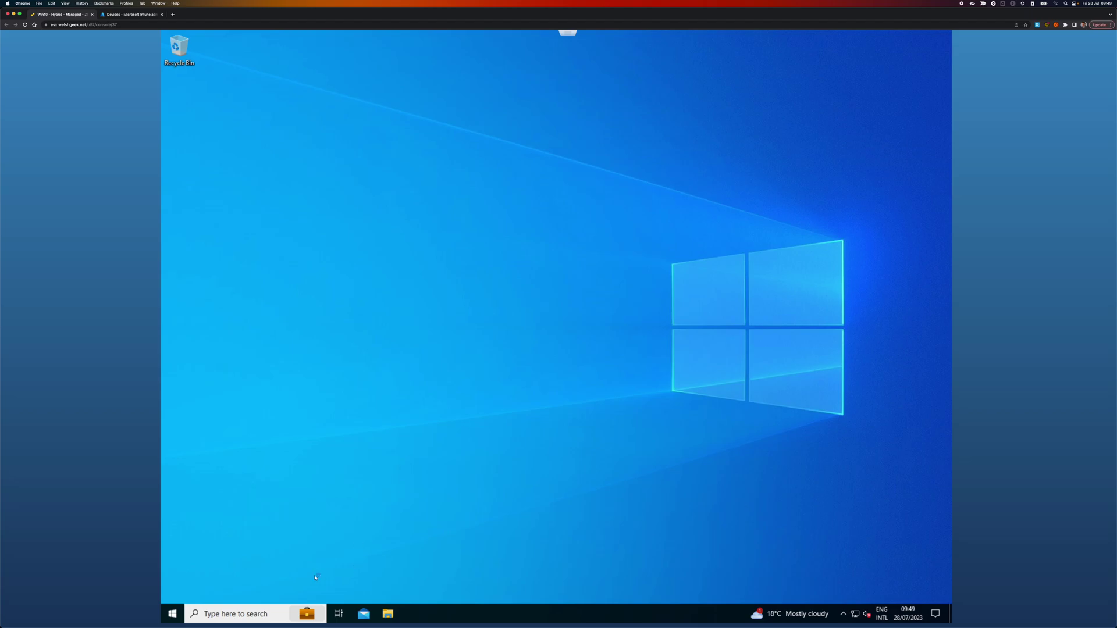
Step: Launch an administrator Command Prompt by searching cmd, and run klist to list Kerberos tickets
click(172, 612)
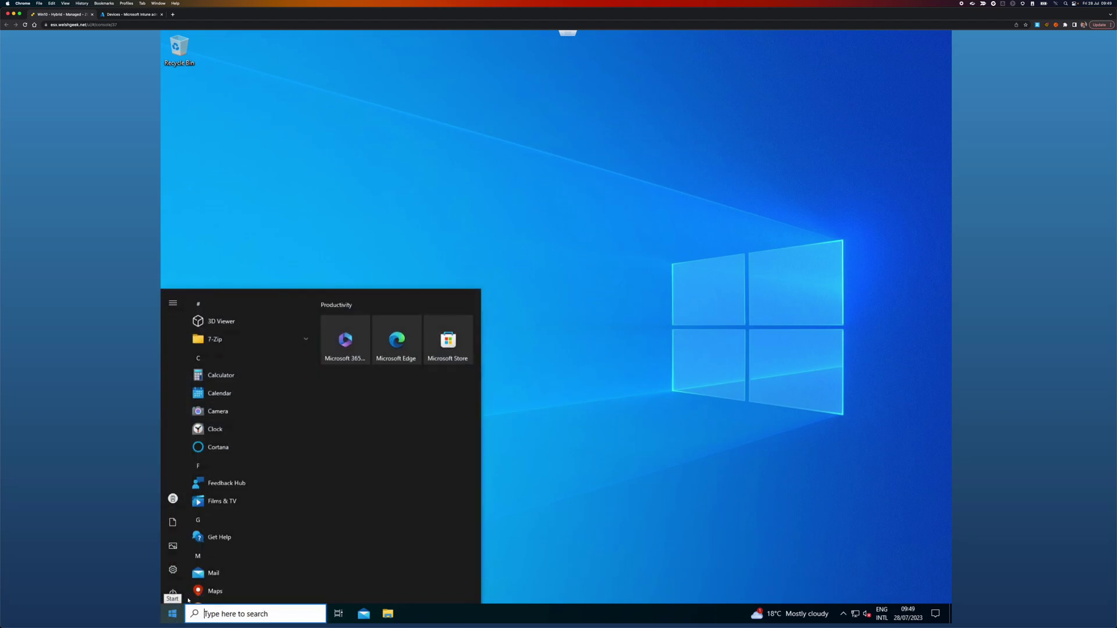
text(cmd)
key(ctrl+shift+Return)
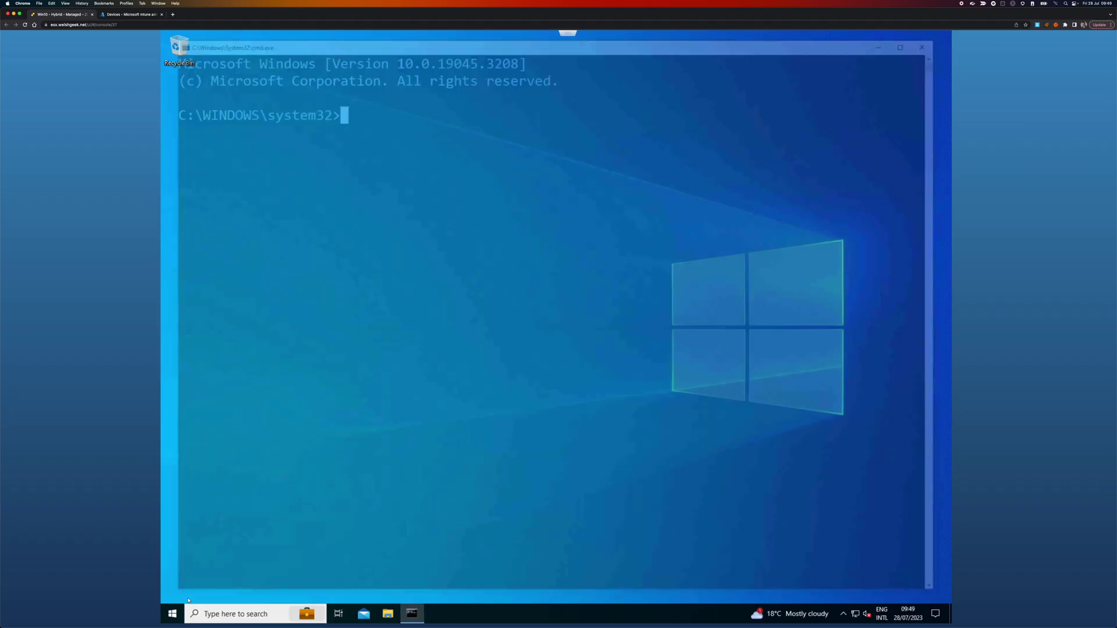
text(klist)
key(Return)
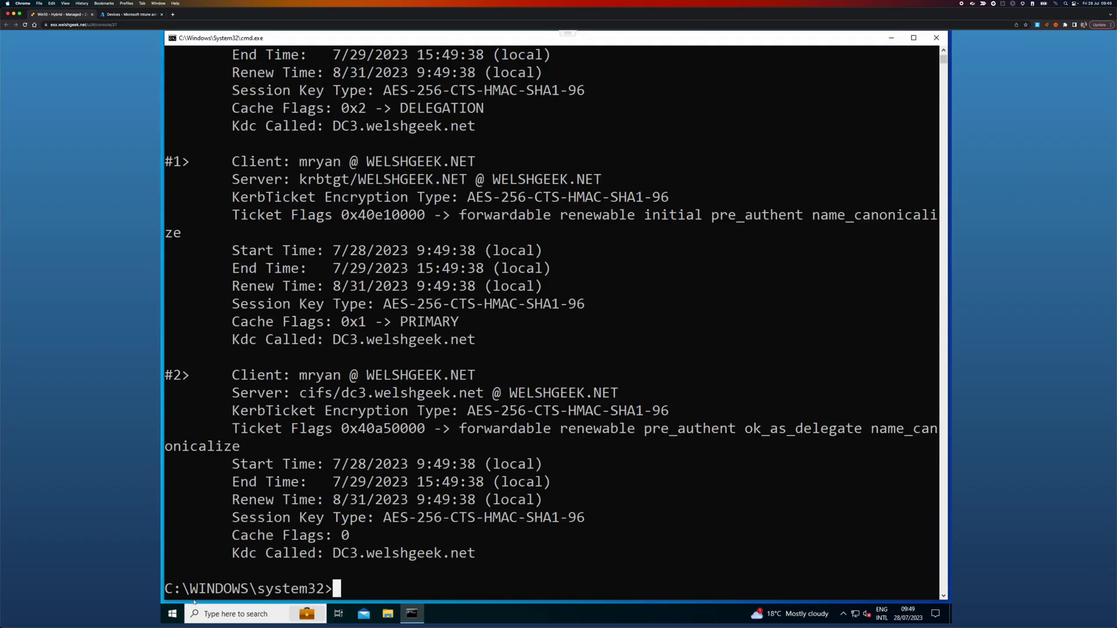
Step: Review the ticket list, then run dsregcmd /status
scroll(274, 438, up, 4)
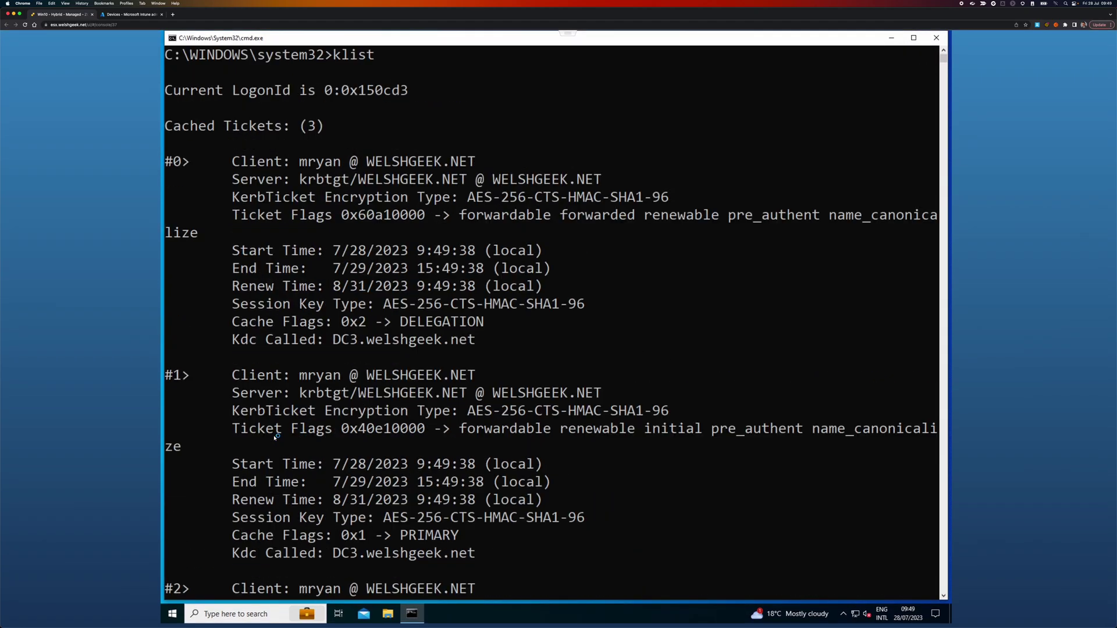
scroll(274, 438, up, 1)
scroll(274, 438, down, 5)
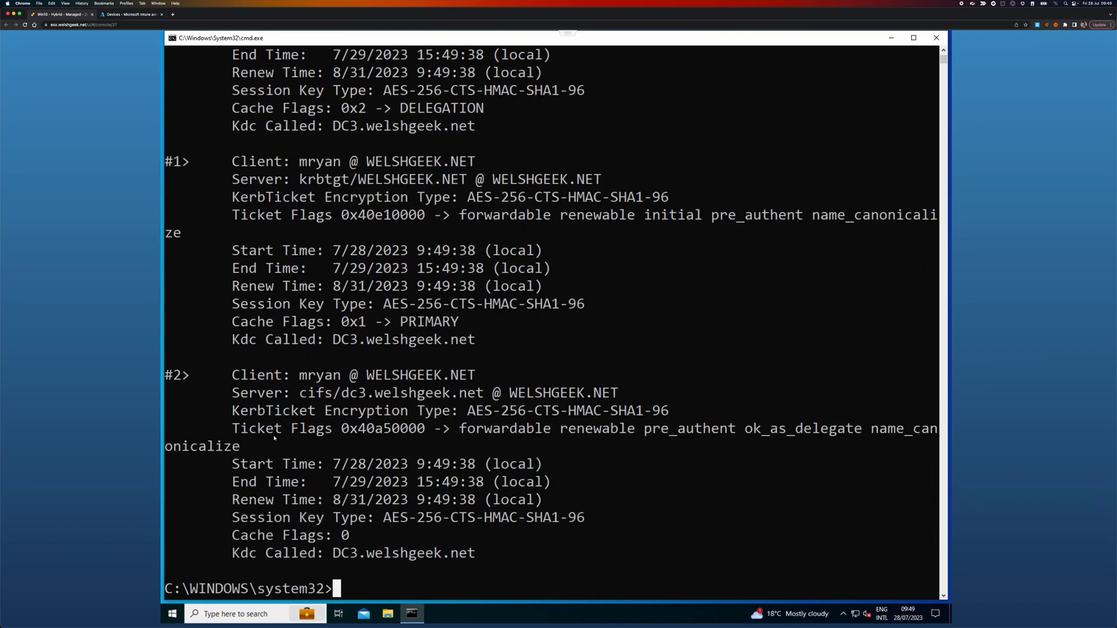
scroll(274, 438, down, 1)
text(dsre)
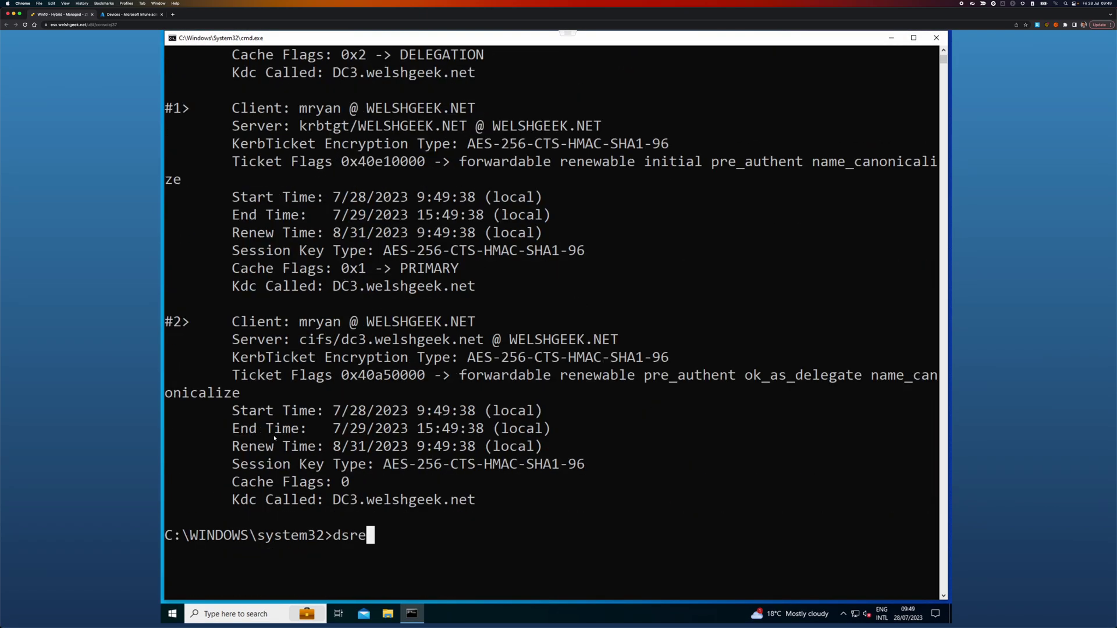
text(gcmd /stat)
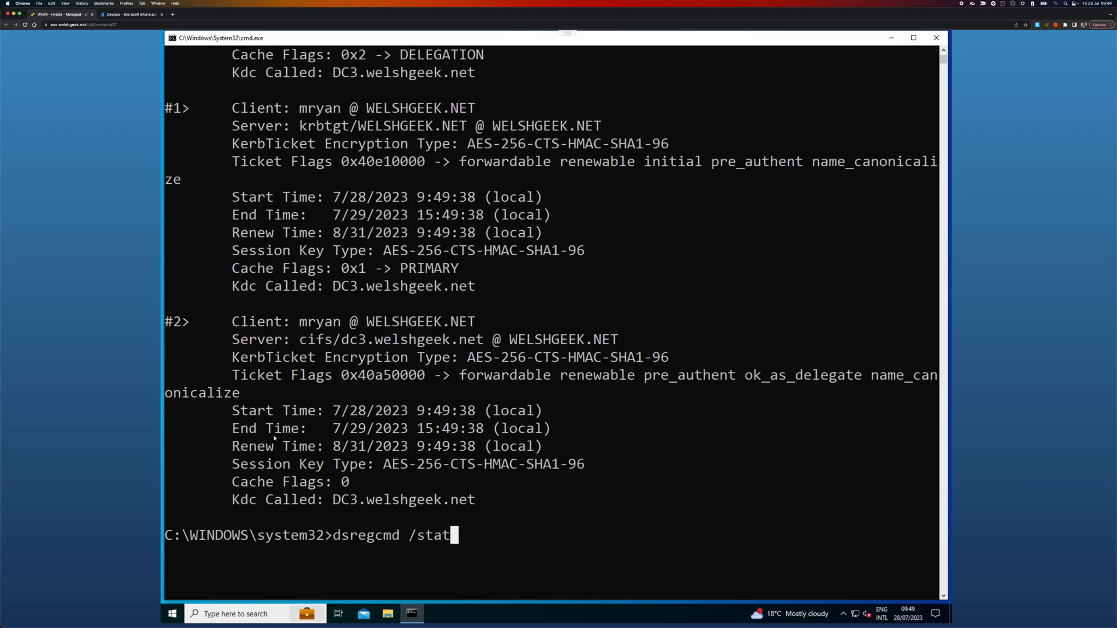
text(us)
key(Return)
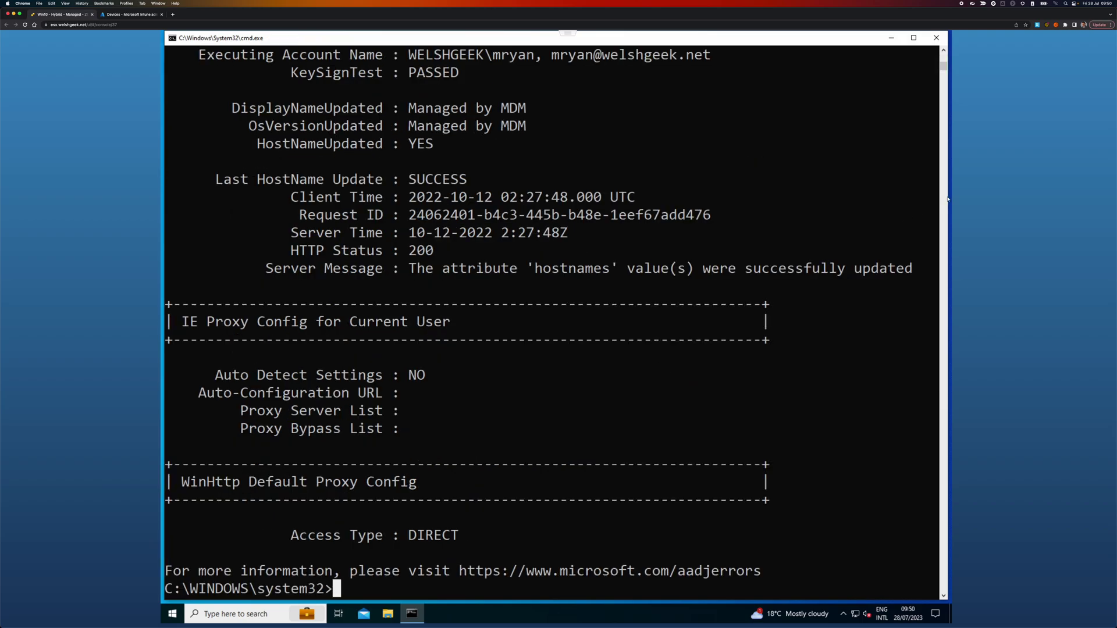
Step: Scroll through the dsregcmd output and highlight the NgcSet : YES line
scroll(944, 60, up, 10)
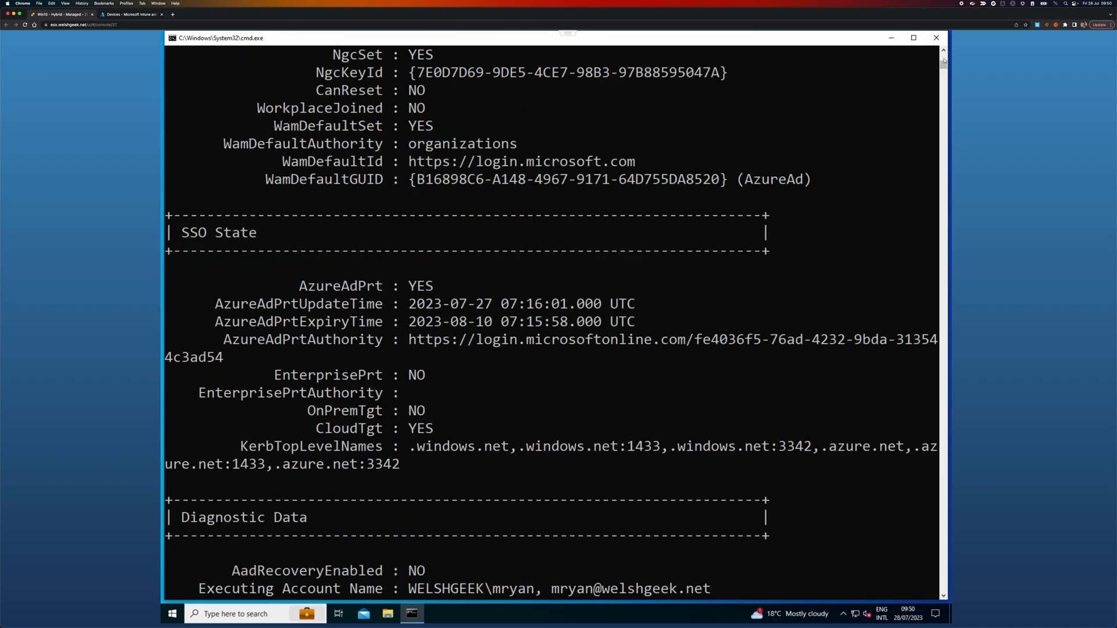
scroll(944, 60, up, 10)
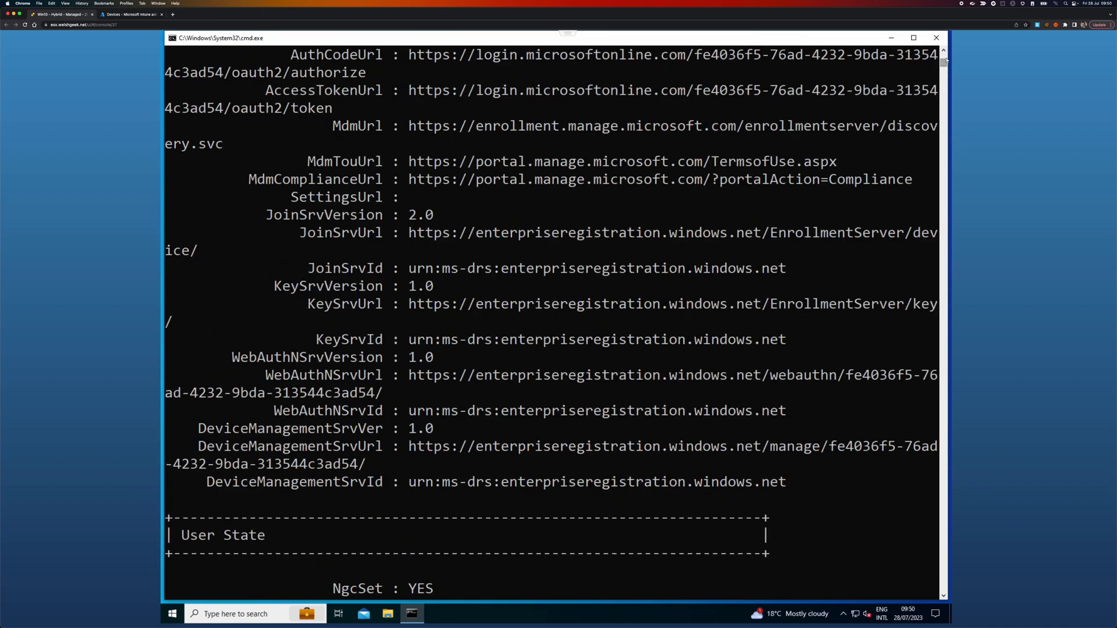
scroll(944, 59, up, 10)
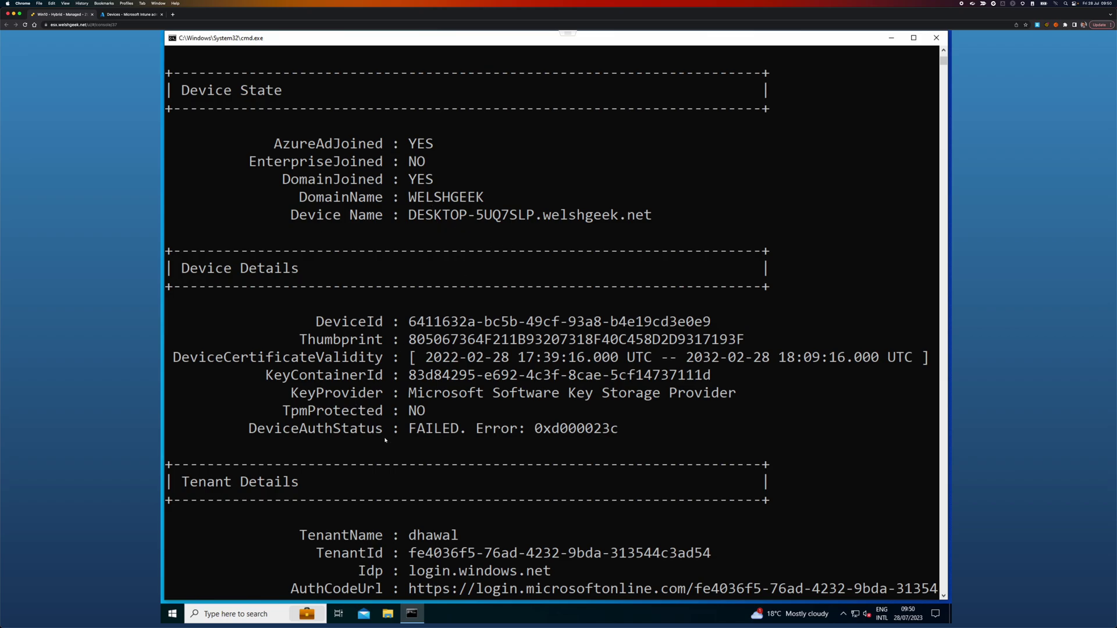
scroll(409, 441, down, 3)
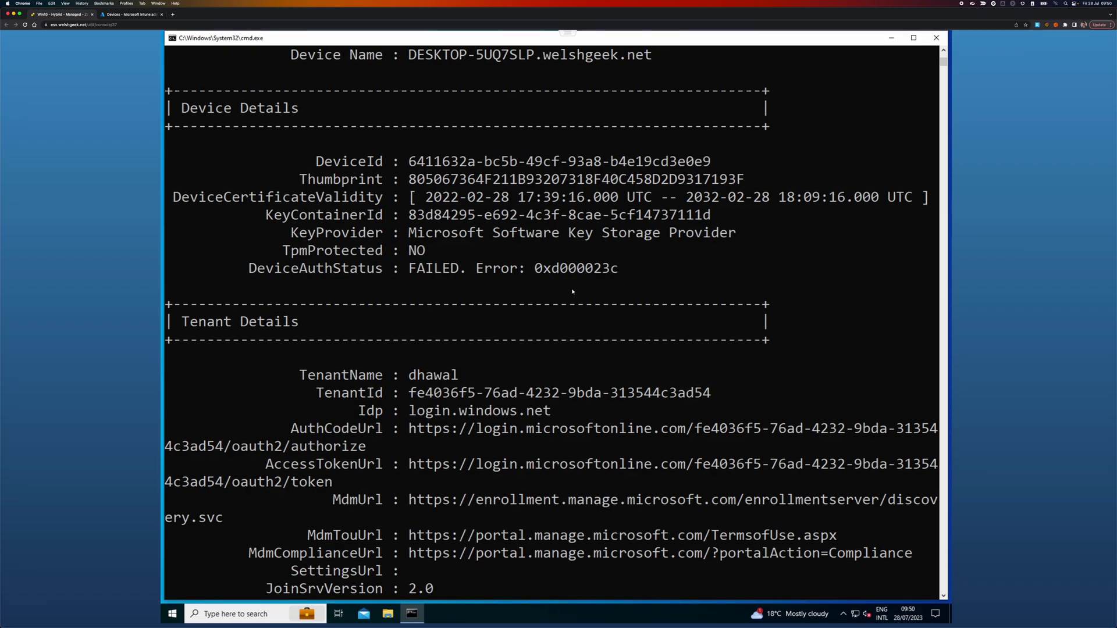
scroll(573, 290, down, 2)
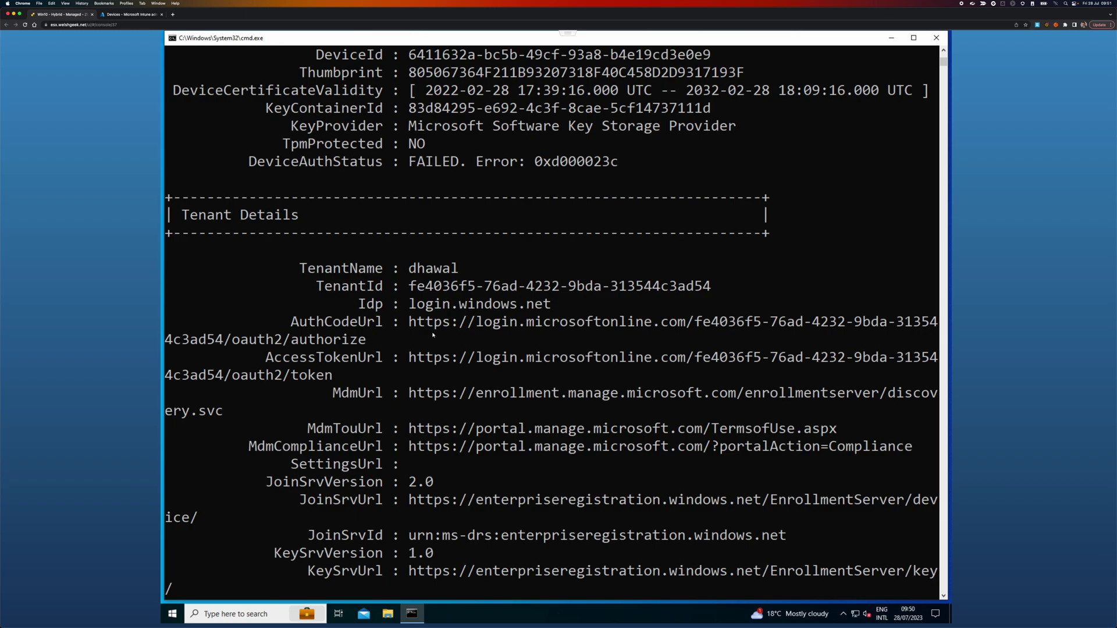
scroll(433, 335, down, 7)
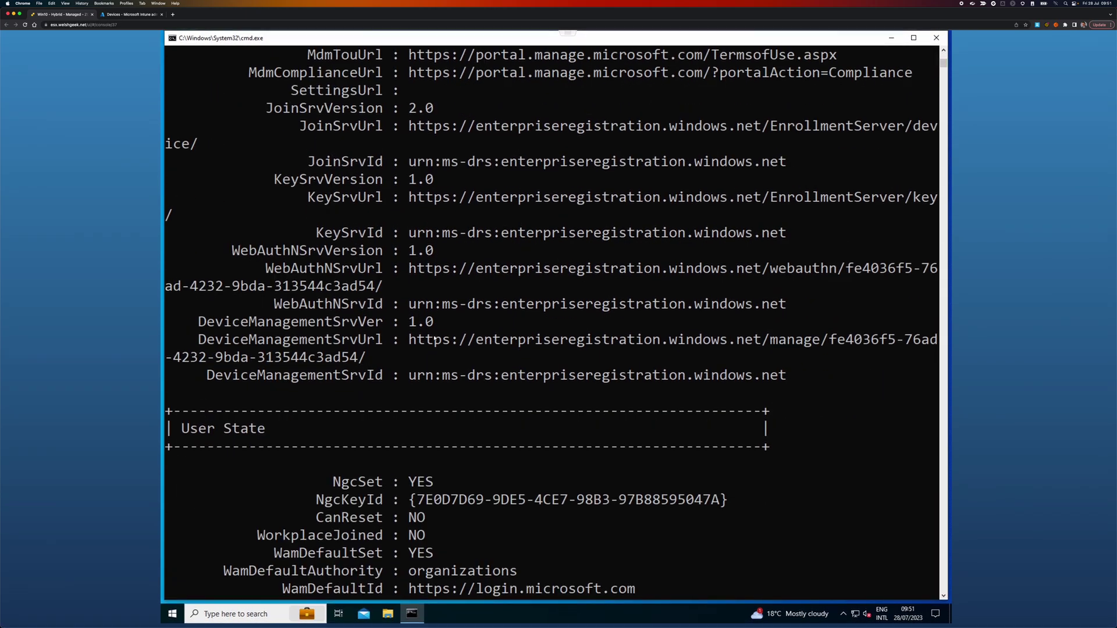
scroll(434, 339, down, 3)
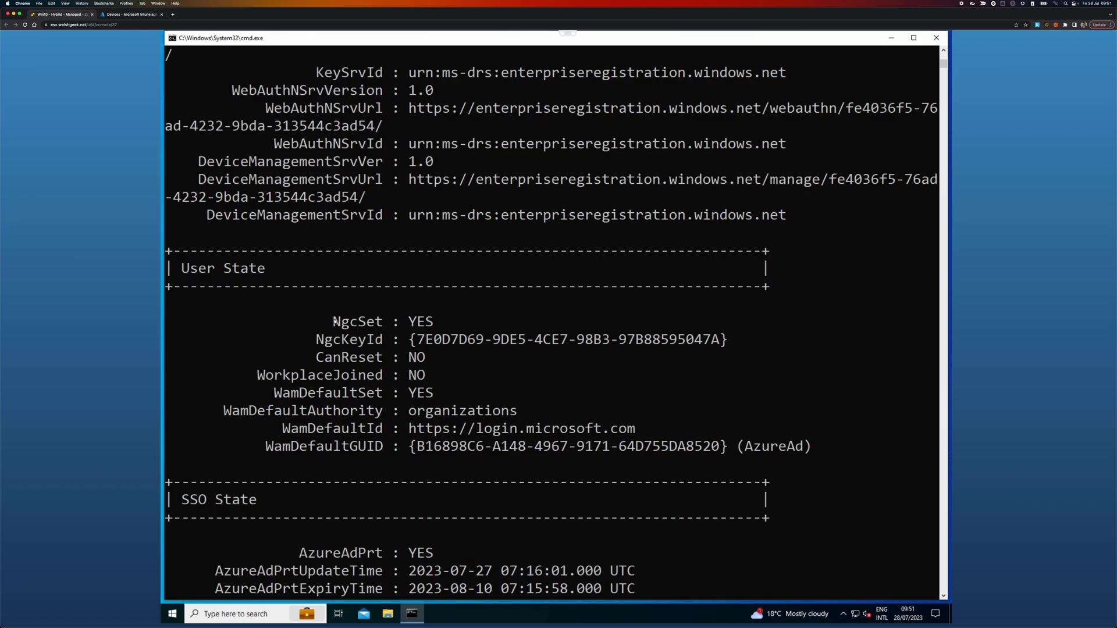
drag(335, 320, 438, 327)
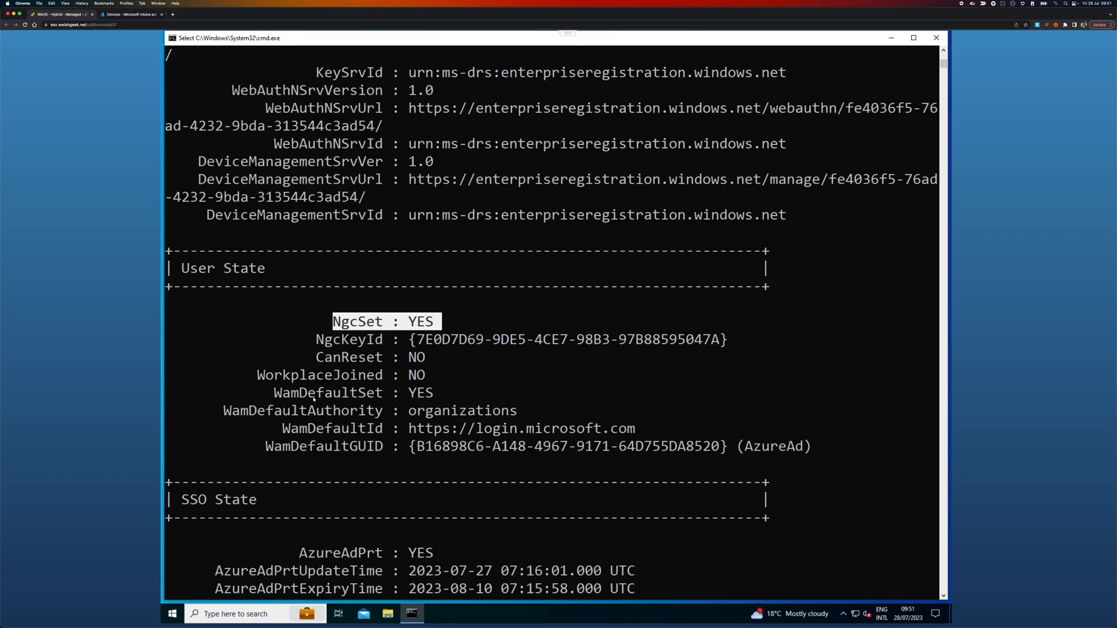
Step: Point out CloudTgt : YES, read to the end, and press Esc to return to the prompt
scroll(428, 408, down, 3)
click(429, 304)
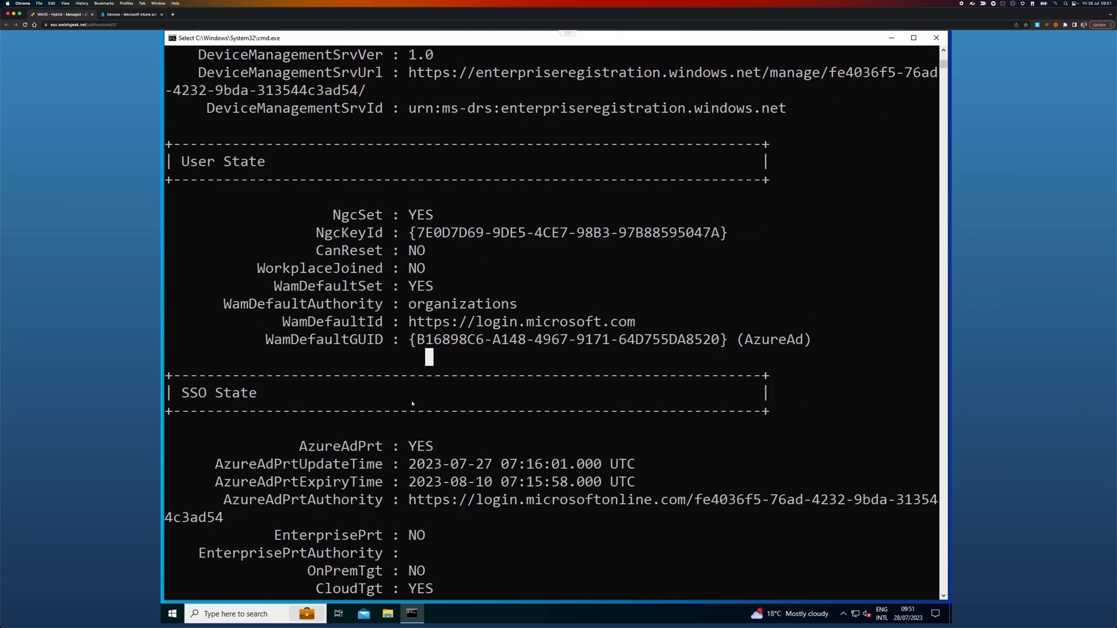
scroll(407, 349, down, 2)
scroll(364, 388, down, 1)
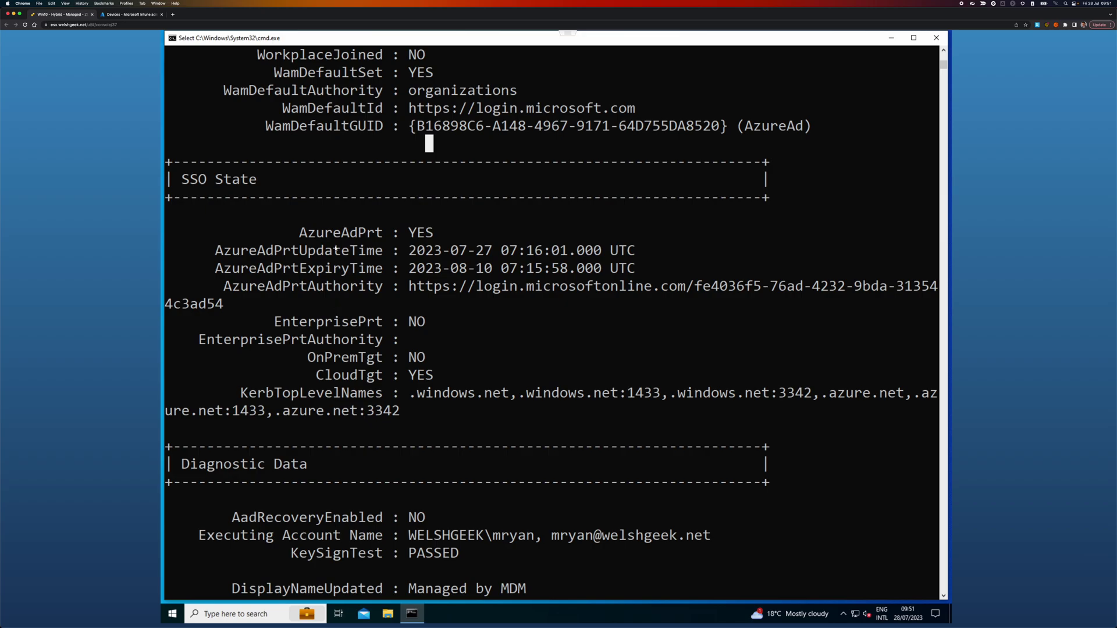
click(420, 376)
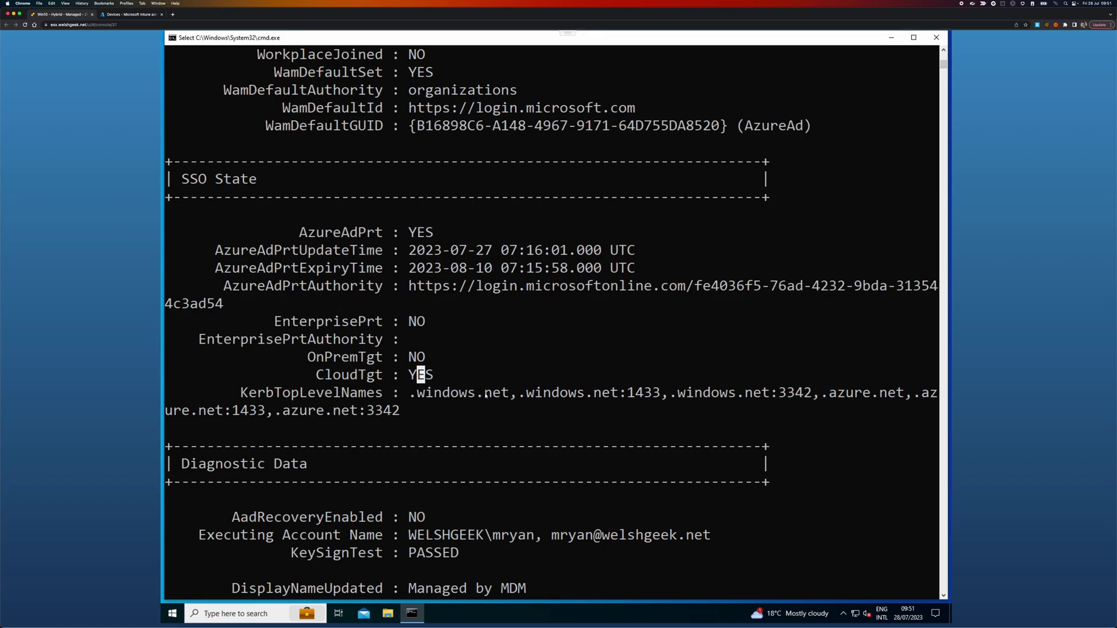
scroll(486, 384, down, 3)
scroll(486, 395, down, 6)
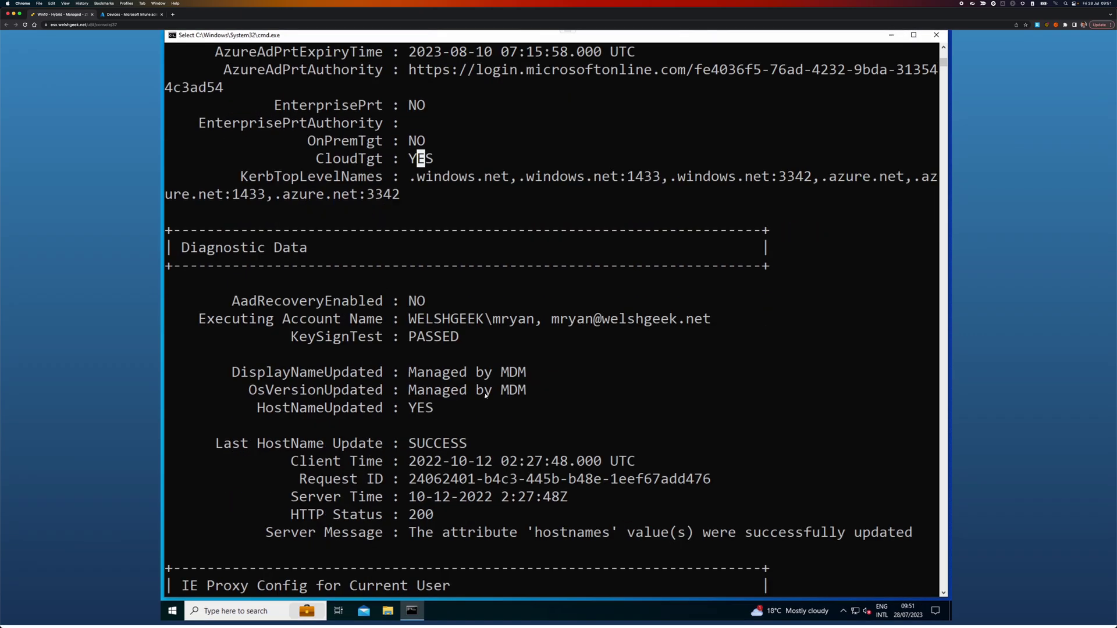
scroll(486, 396, down, 4)
key(Escape)
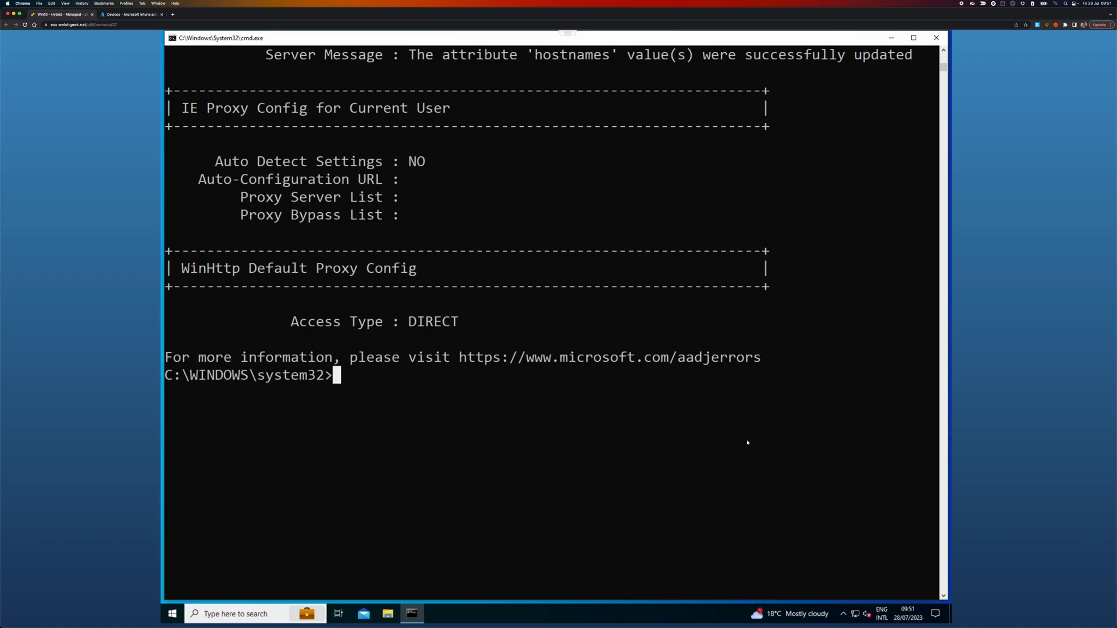
Step: Change into the Downloads folder under %userprofile%
text(cd %userprofile%)
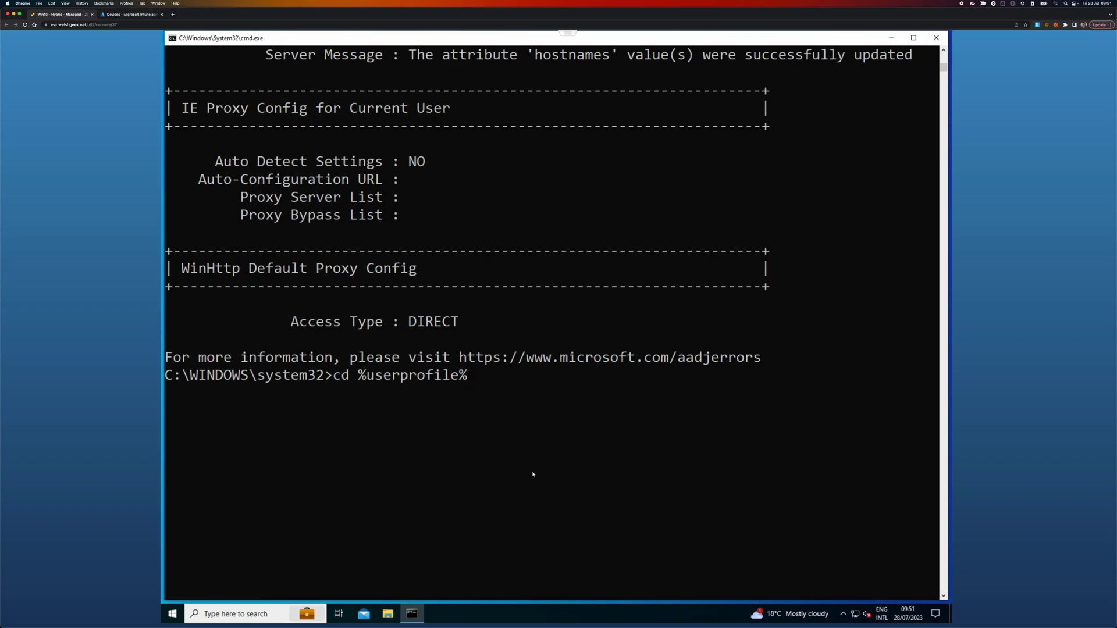
key(Return)
text(cd dow)
key(Tab)
key(Return)
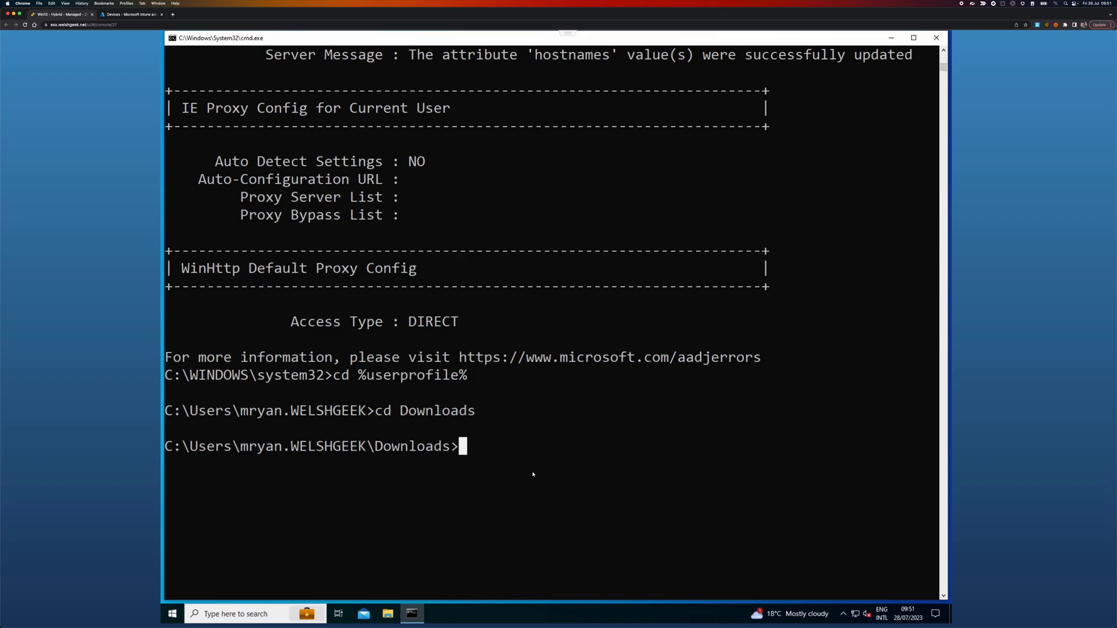
Step: List the Downloads files with dir, show install.bat's contents, and enter install.bat at the prompt
text(dir)
key(Return)
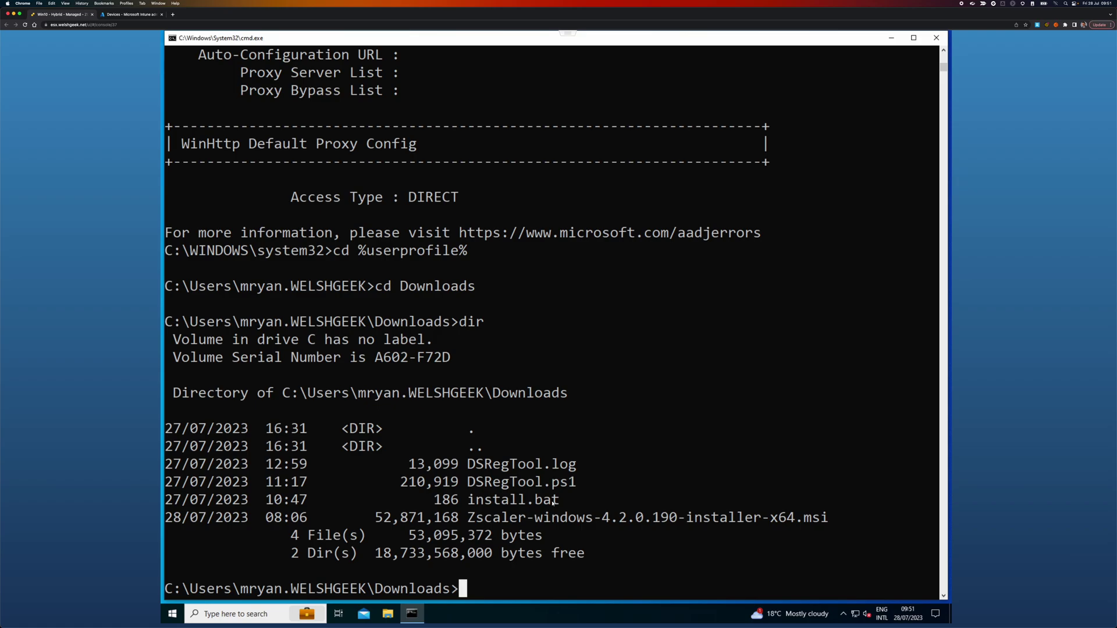
text(type install.bat)
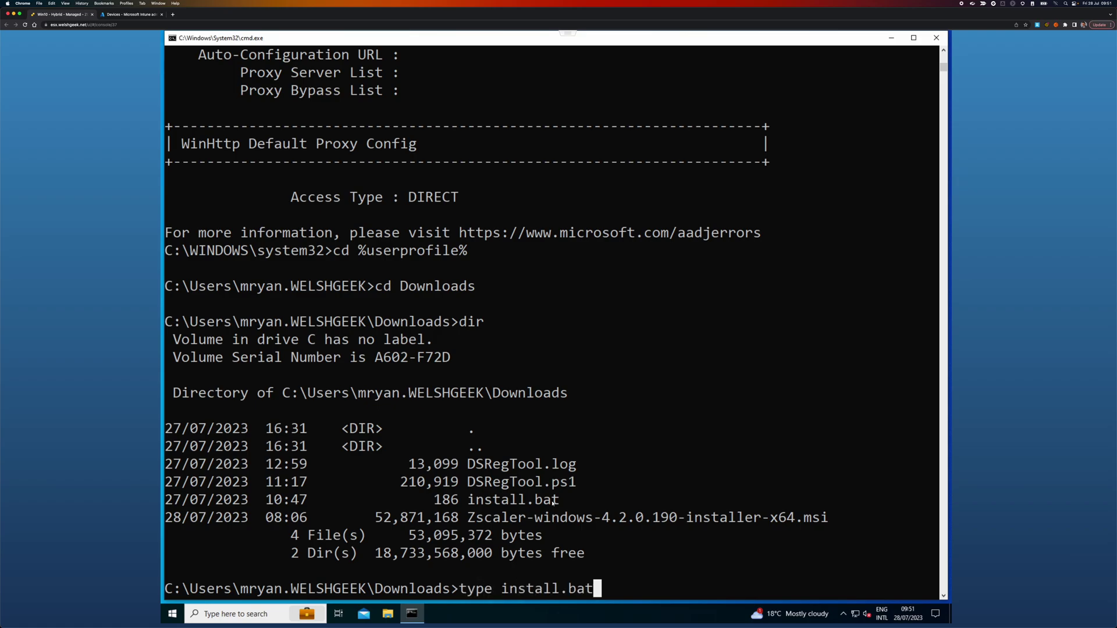
key(Return)
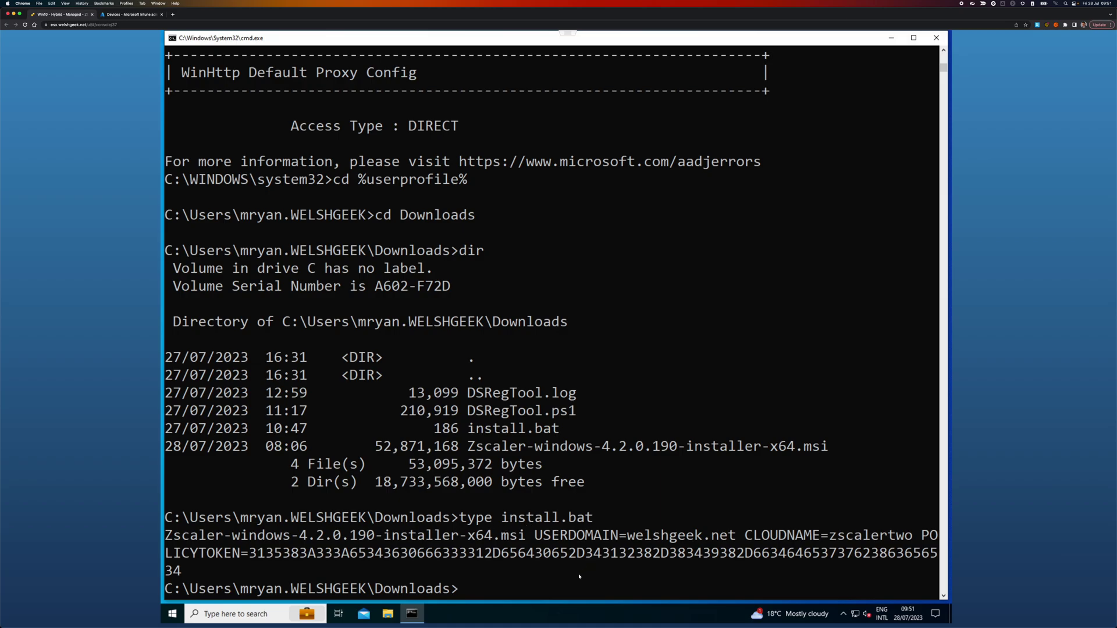
text(install.bat)
Step: Run install.bat and complete Zscaler setup: accept the EULA, install, approve UAC, and finish
key(Return)
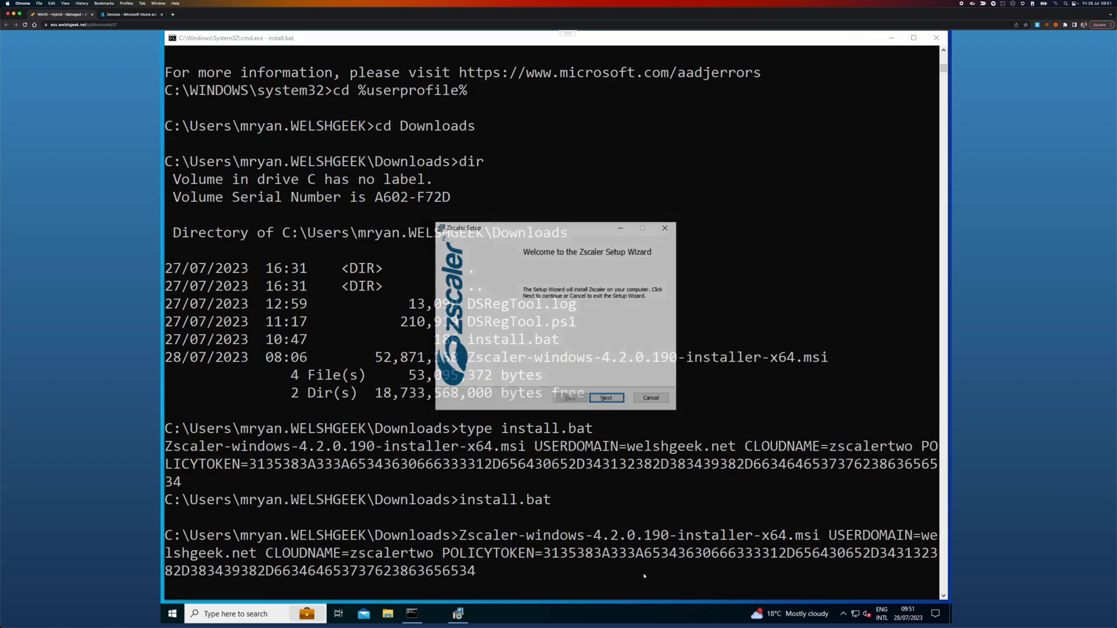
key(Return)
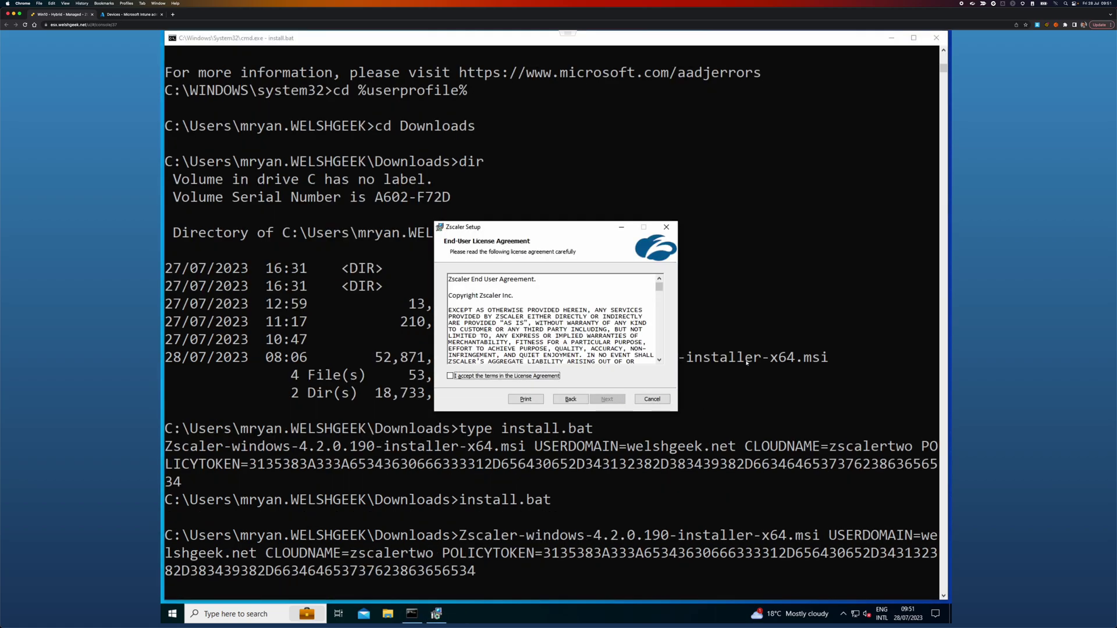
click(523, 376)
click(618, 399)
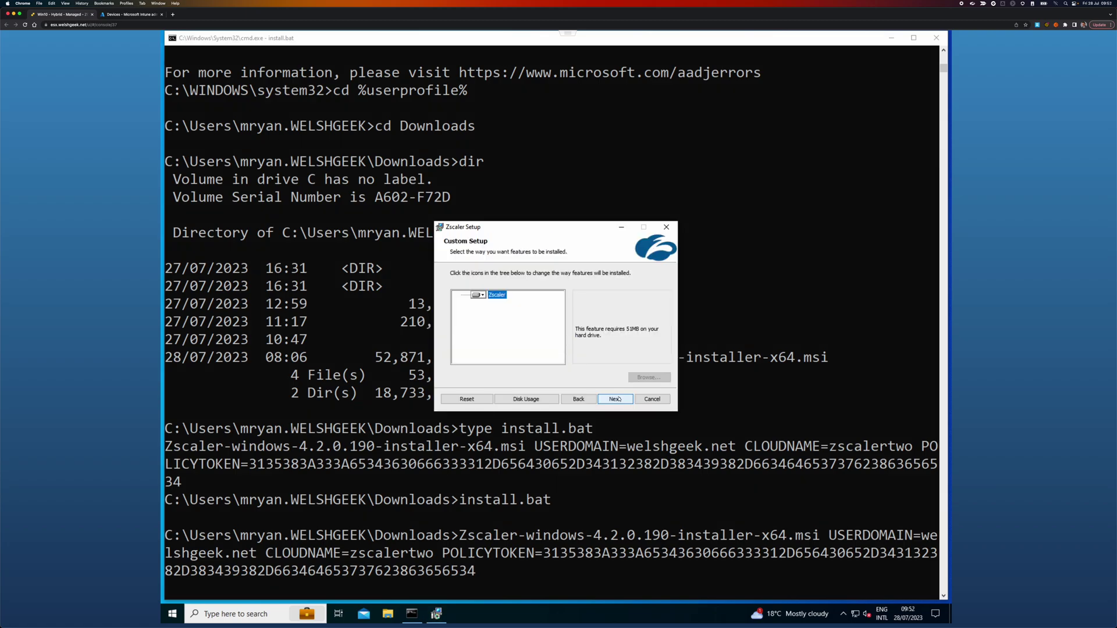
click(621, 400)
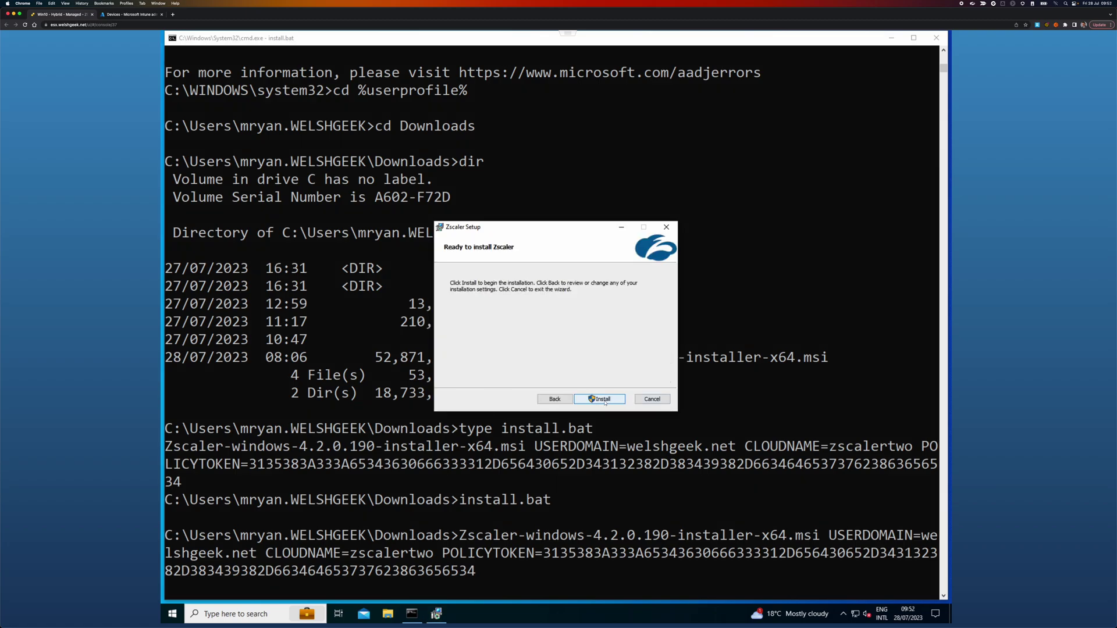
click(617, 400)
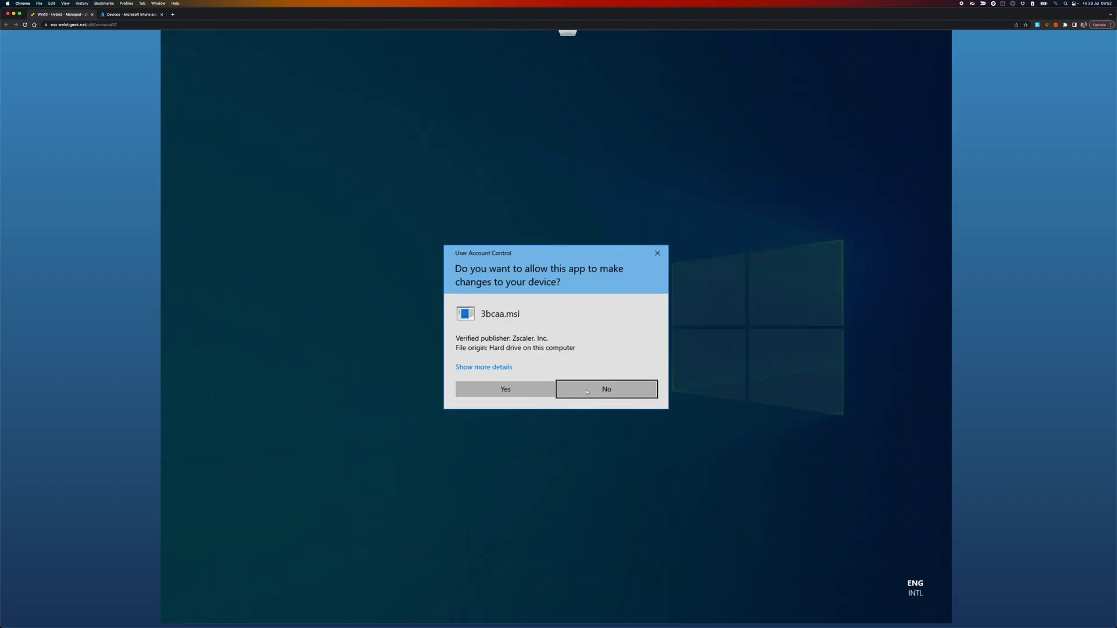
click(523, 386)
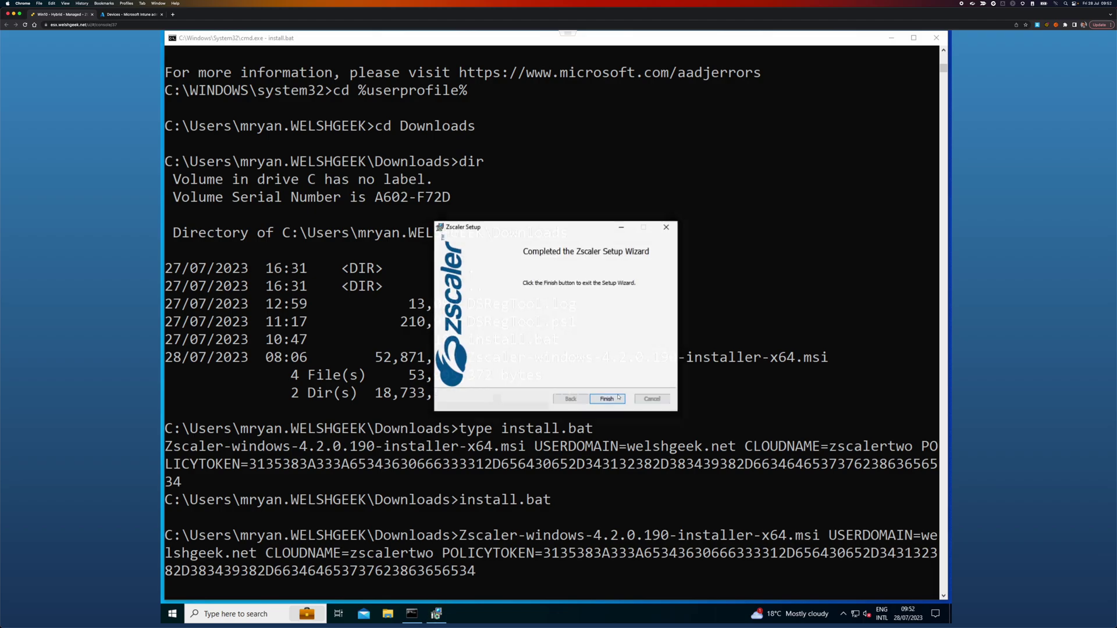
click(619, 399)
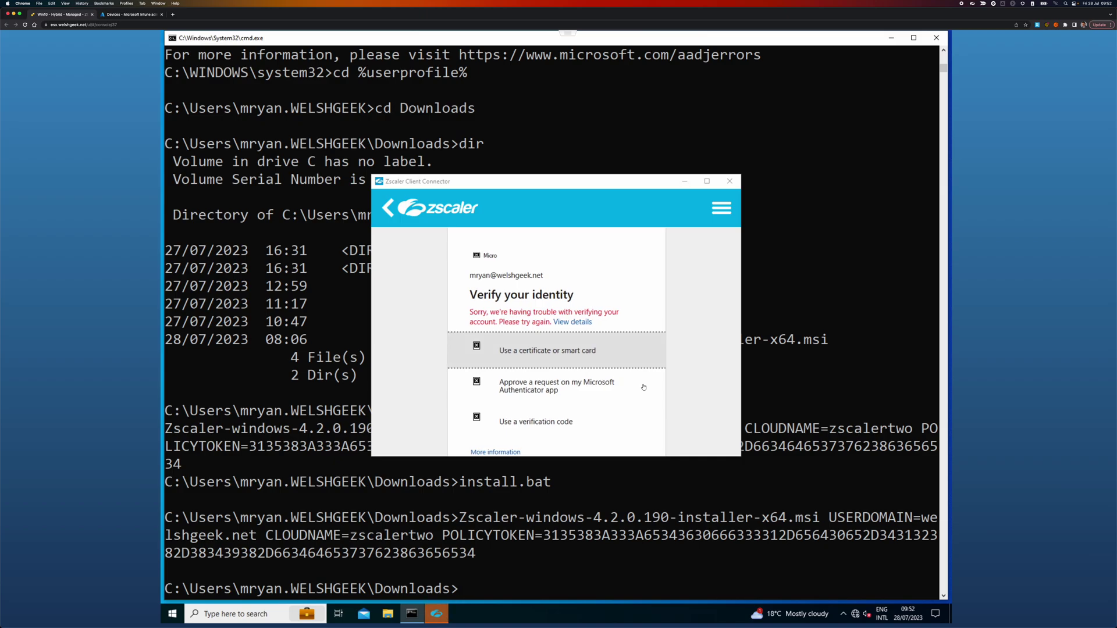
Step: Approve the Zscaler sign-in with Microsoft Authenticator, check Internet Security is on, then view network status
click(554, 386)
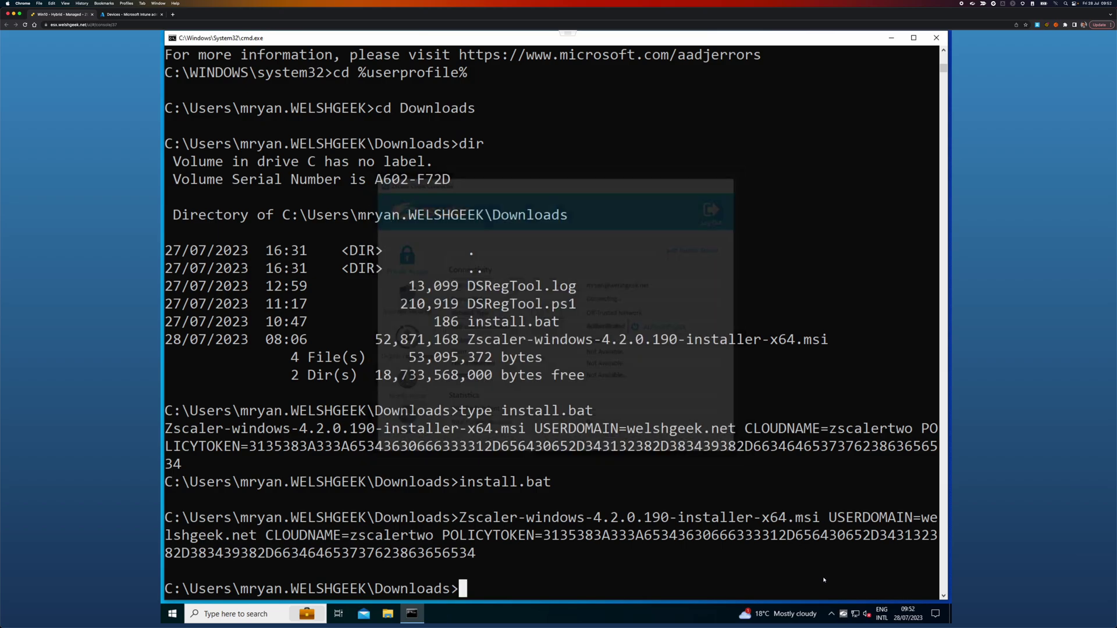
right_click(843, 614)
click(880, 574)
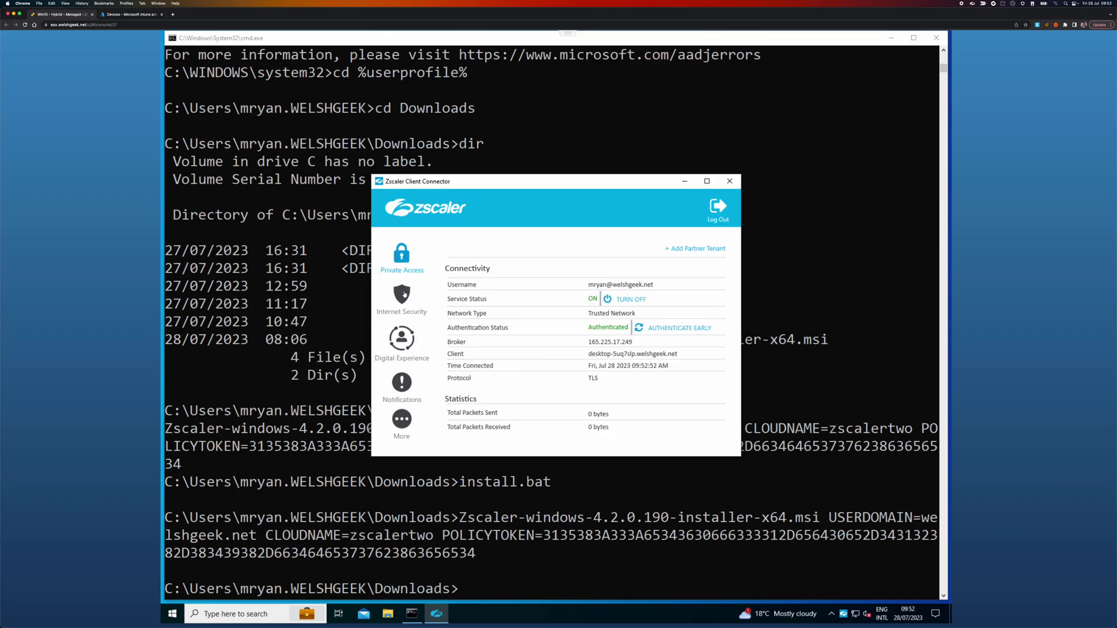
click(404, 294)
click(729, 181)
click(855, 613)
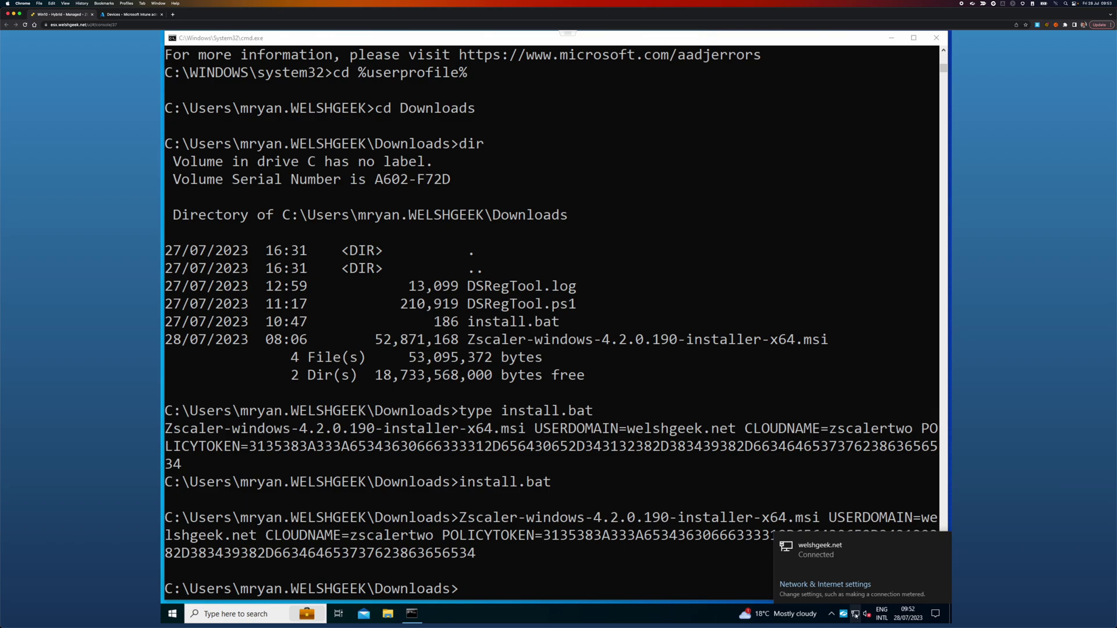
Step: Open the Ethernet0 adapter's properties from the Network & Internet adapter options
click(825, 584)
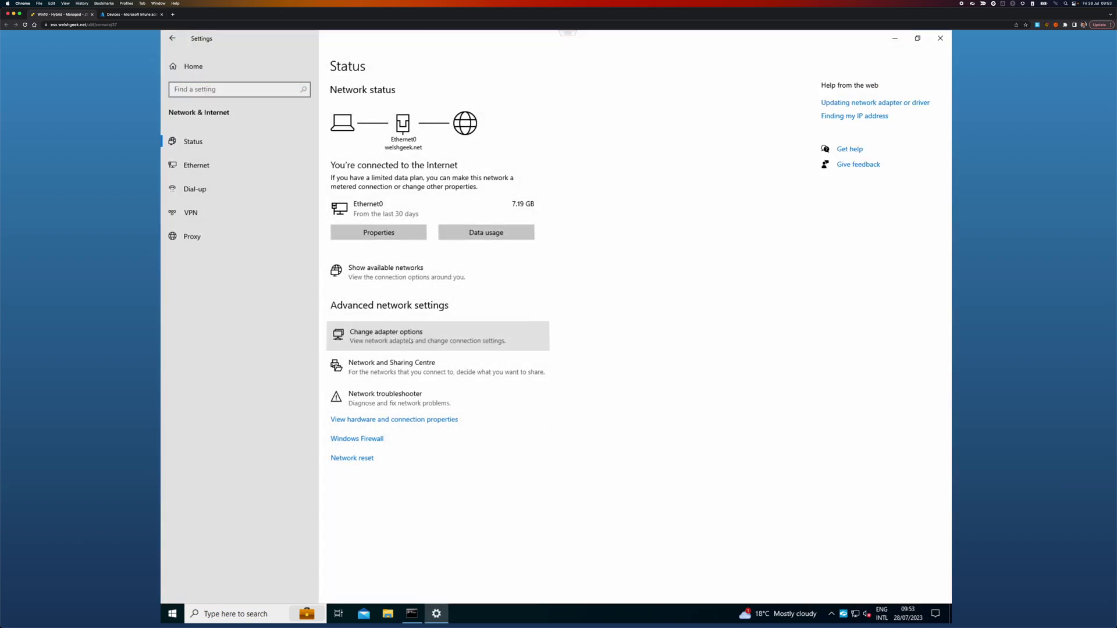
click(410, 340)
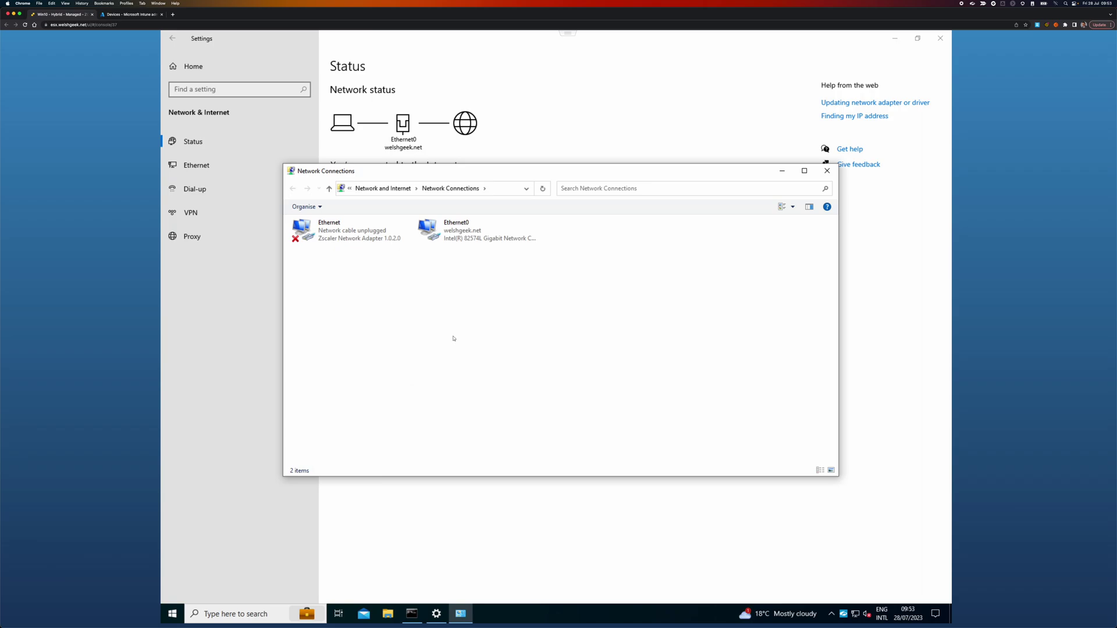
click(459, 239)
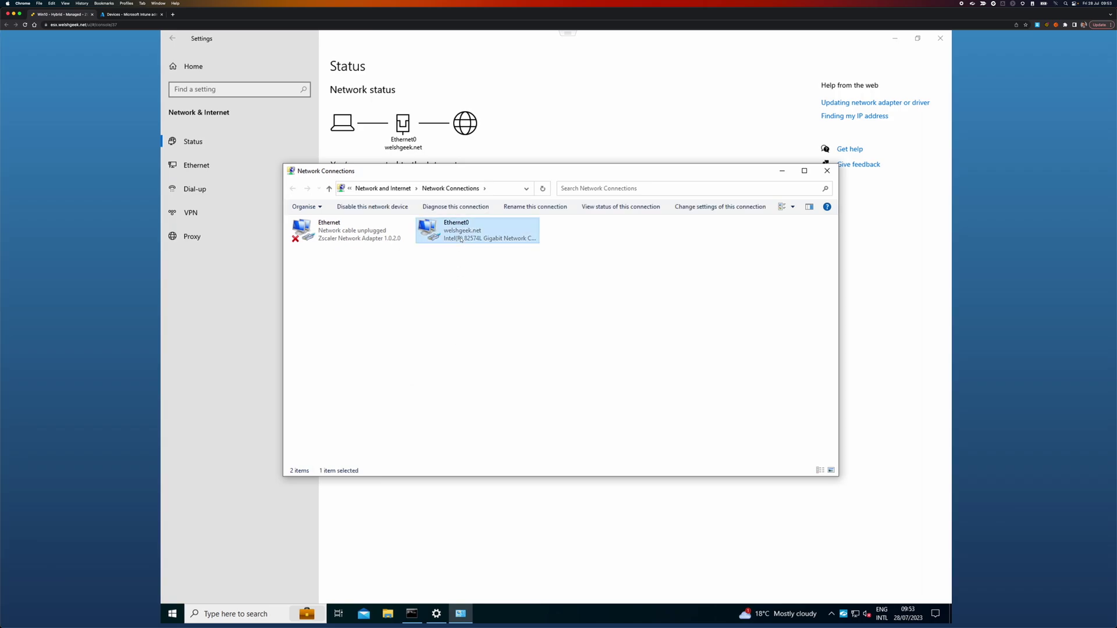
right_click(460, 238)
click(407, 331)
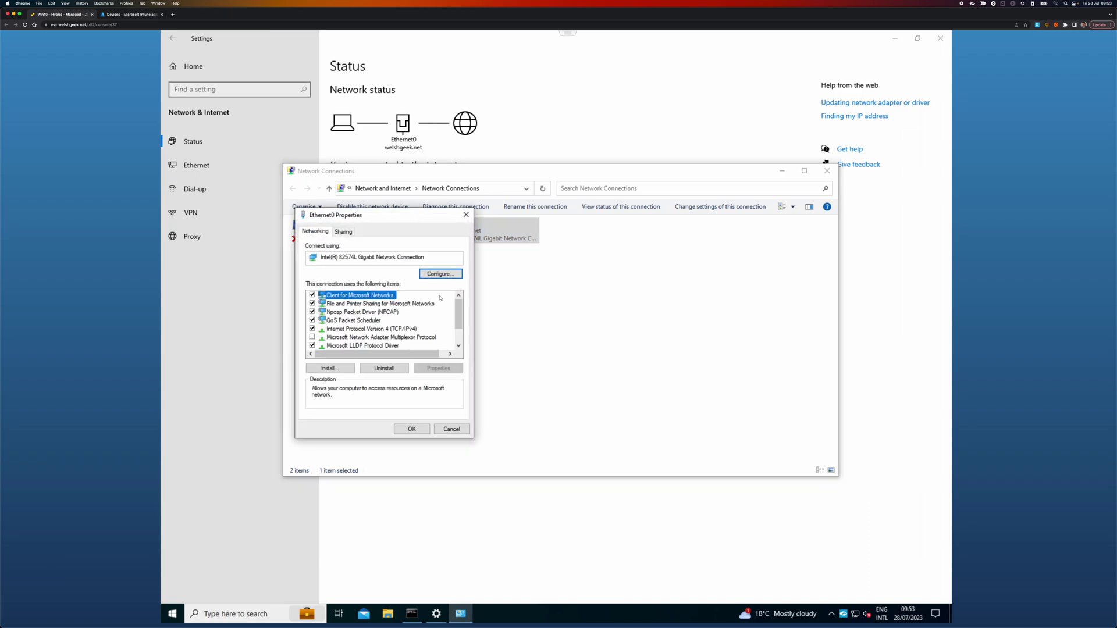
Step: Set the IPv4 preferred DNS server to 8.8.8.8 and close the Ethernet0 properties
click(402, 329)
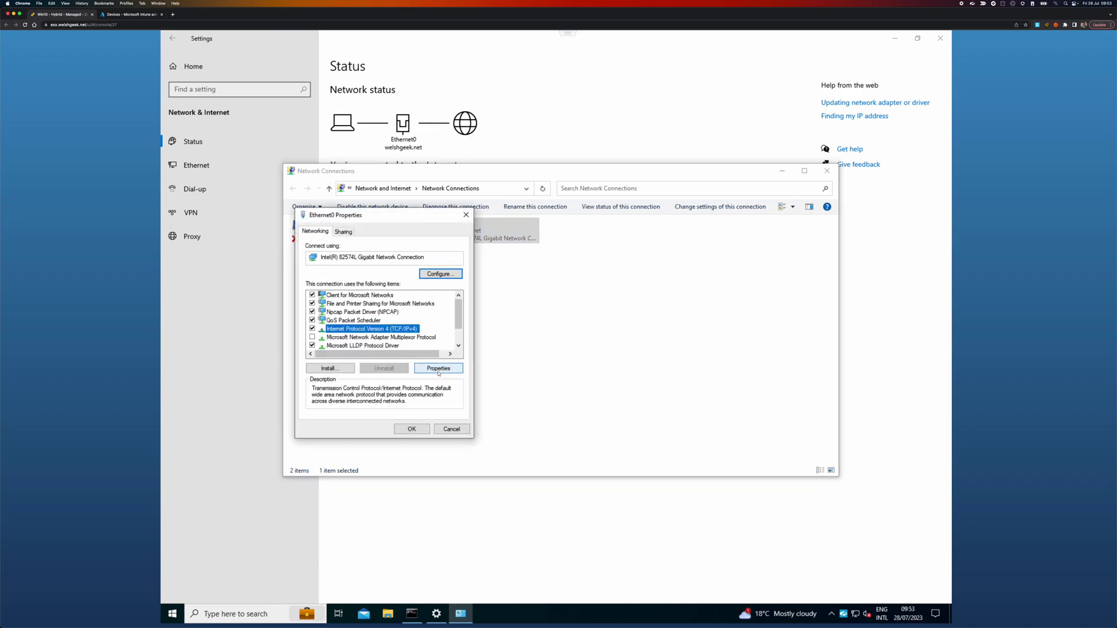
click(440, 369)
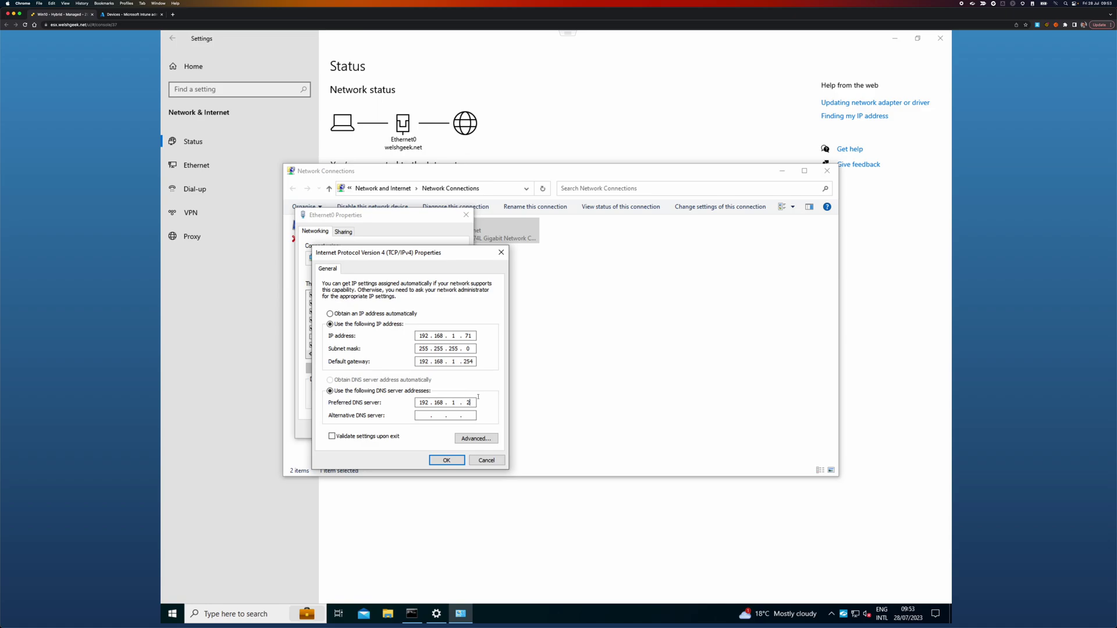
key(BackSpace)
key(BackSpace)
key(BackSpace)
key(BackSpace)
key(BackSpace)
key(BackSpace)
key(BackSpace)
key(BackSpace)
key(BackSpace)
key(BackSpace)
text(8.8.8.8)
click(456, 463)
click(411, 429)
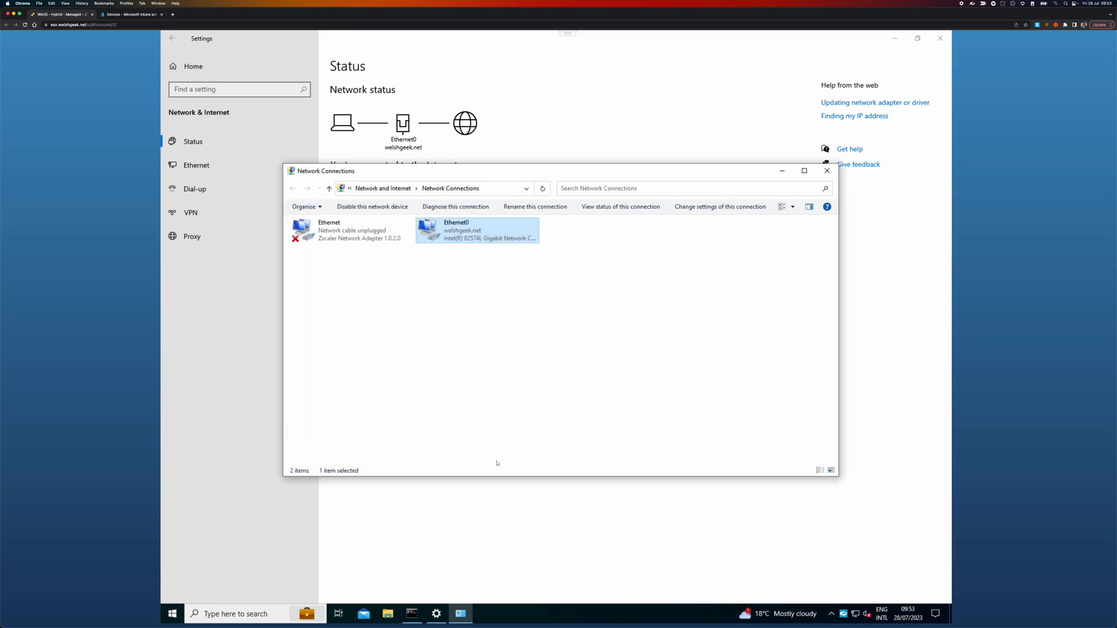
click(178, 613)
Step: Launch PowerShell and run Get-NetConnectionProfile to show the current network profile
text(powe)
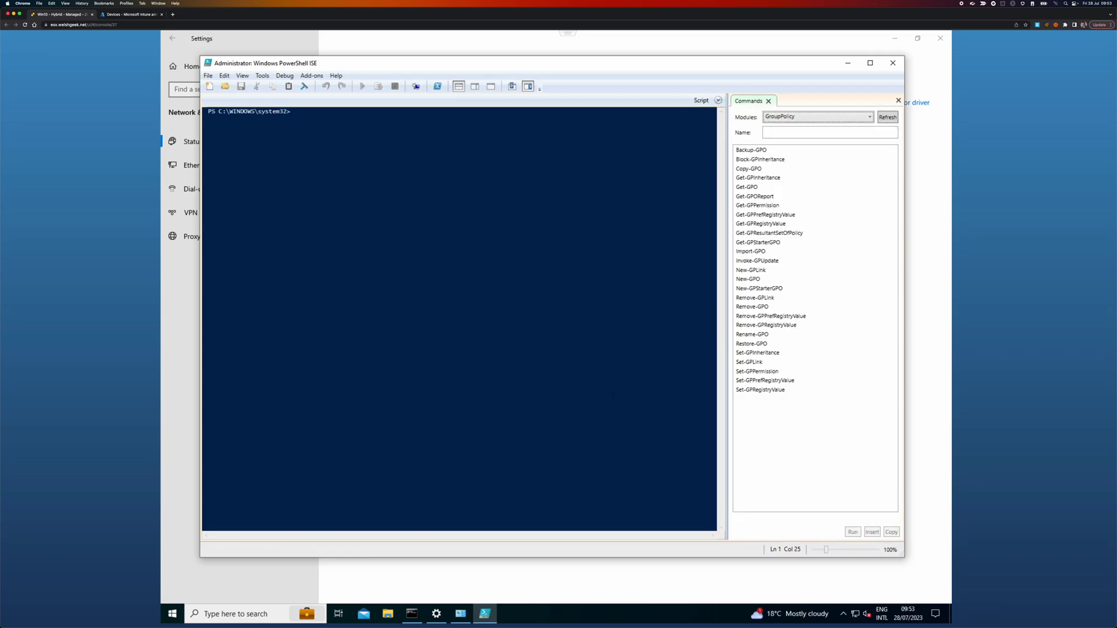
text(et-nets)
key(BackSpace)
text(connection)
key(Tab)
key(Return)
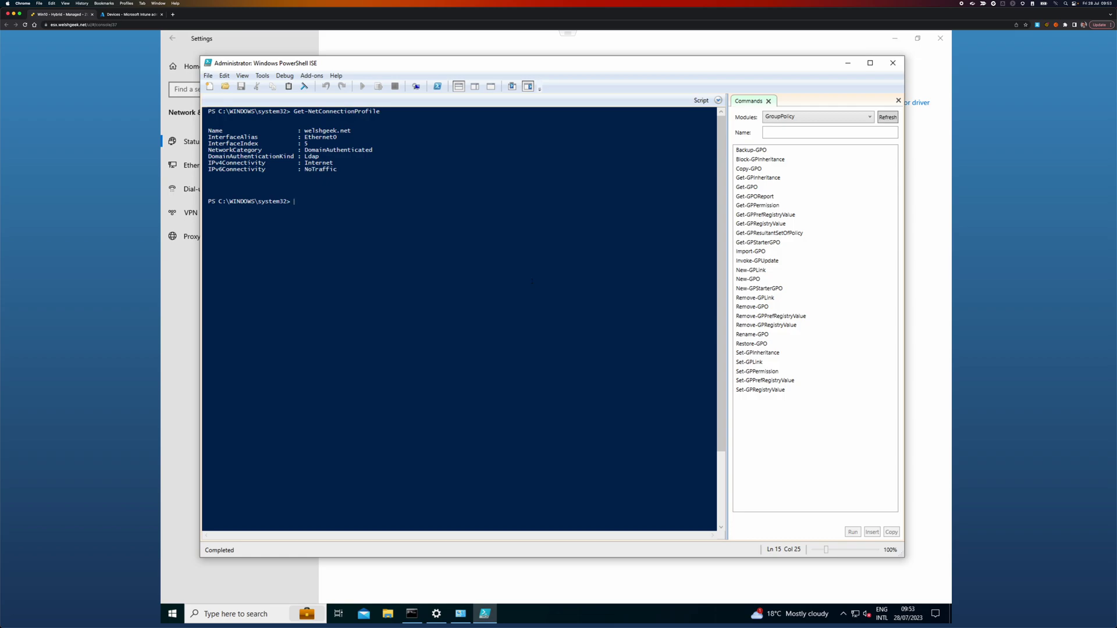
Step: Restart all network adapters with Get-NetAdapter | Restart-NetAdapter
text(get-netad)
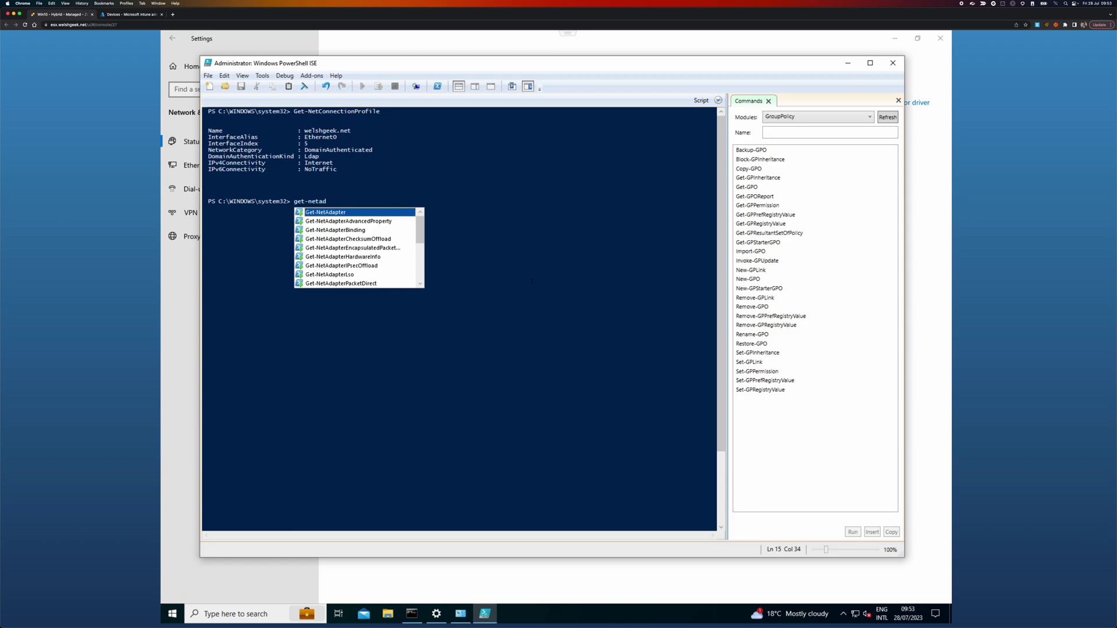
key(Tab)
text(| restart)
text(-net)
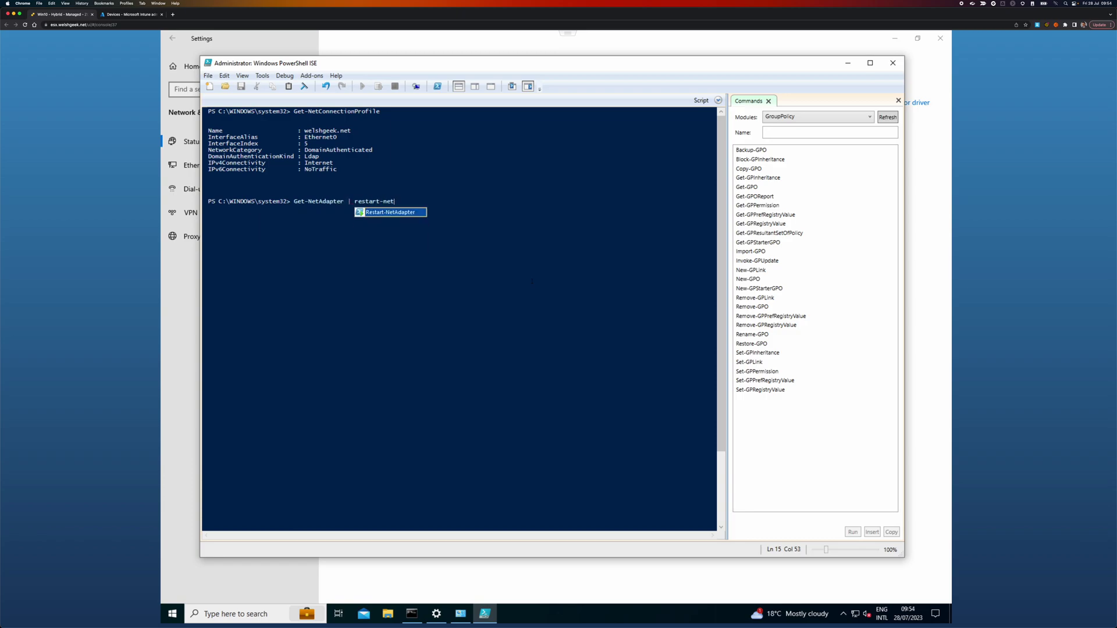
key(Tab)
key(Return)
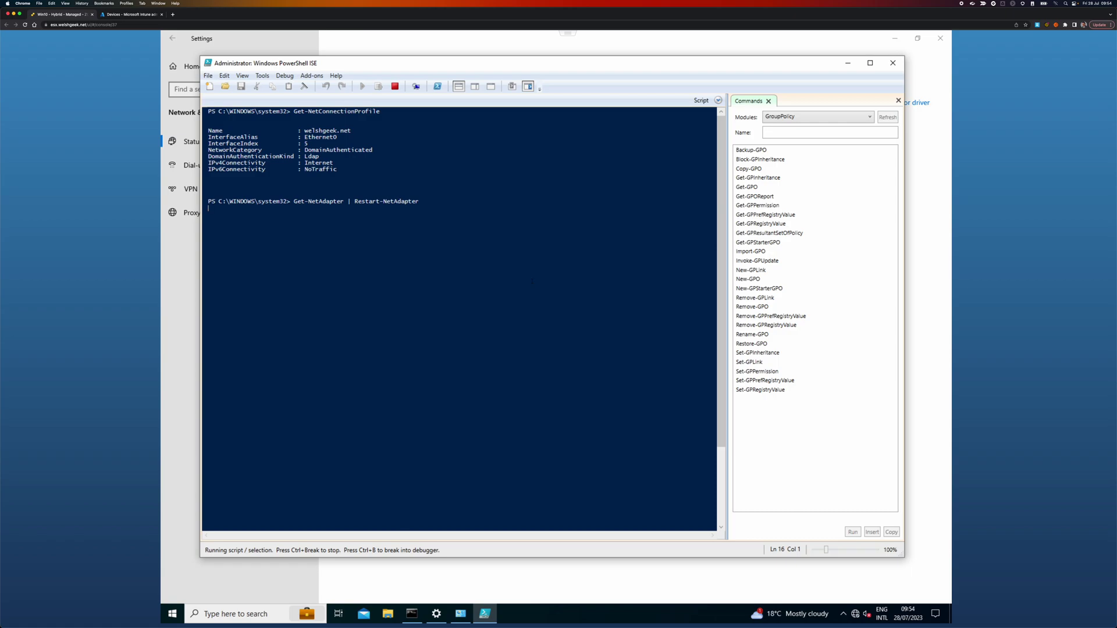
Step: Rerun Get-NetConnectionProfile repeatedly until welshgeek.net reports DomainAuthenticated
key(Up)
key(Up)
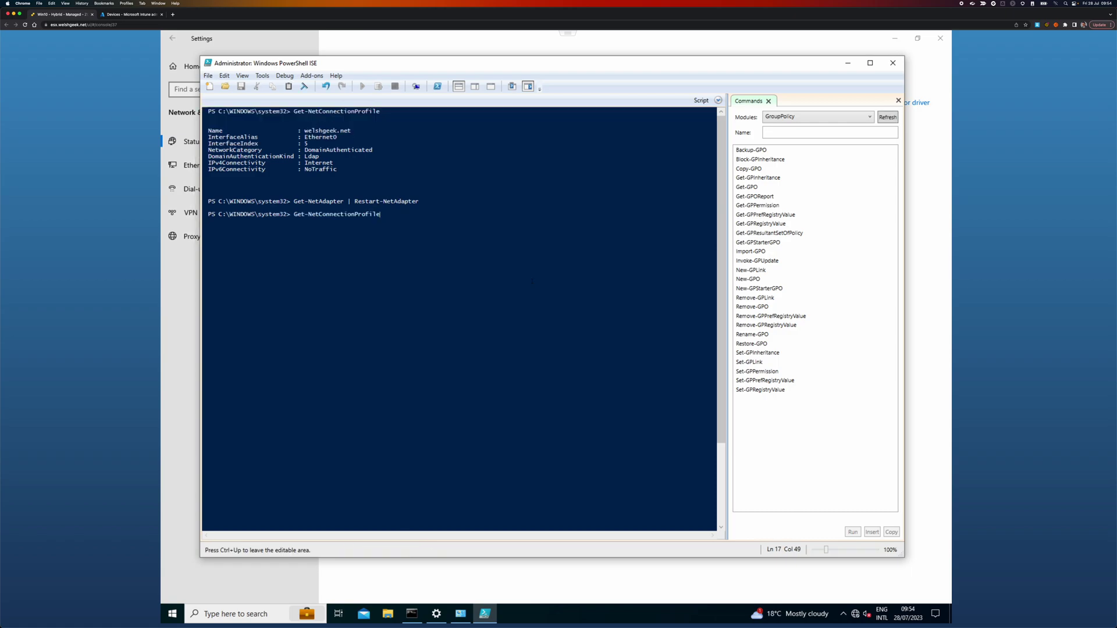
key(Return)
key(Up)
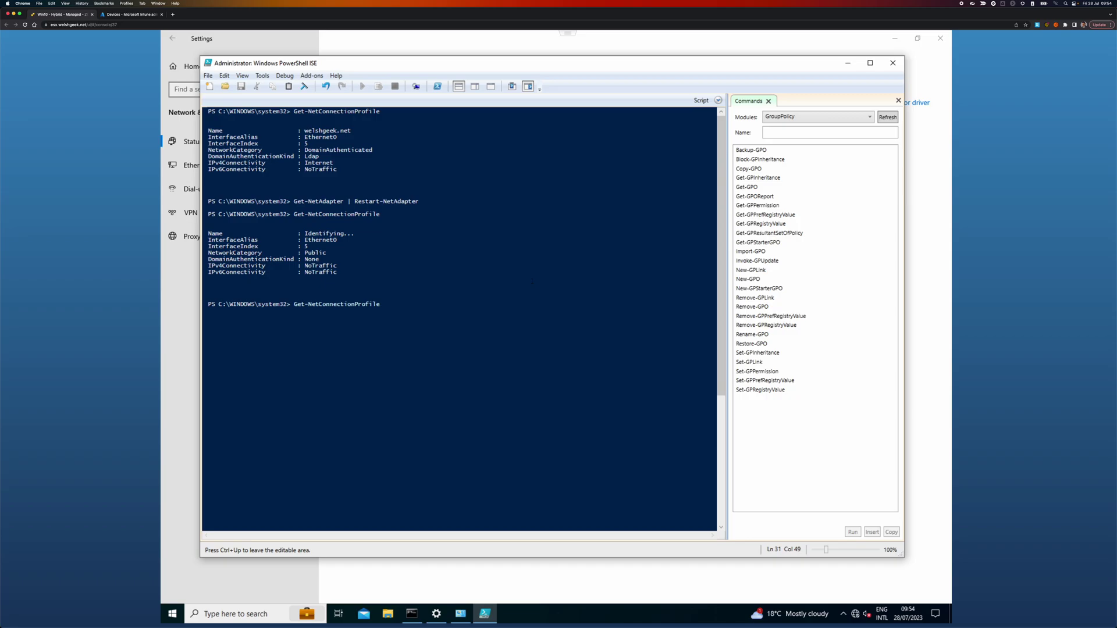
key(Return)
key(Up)
key(Return)
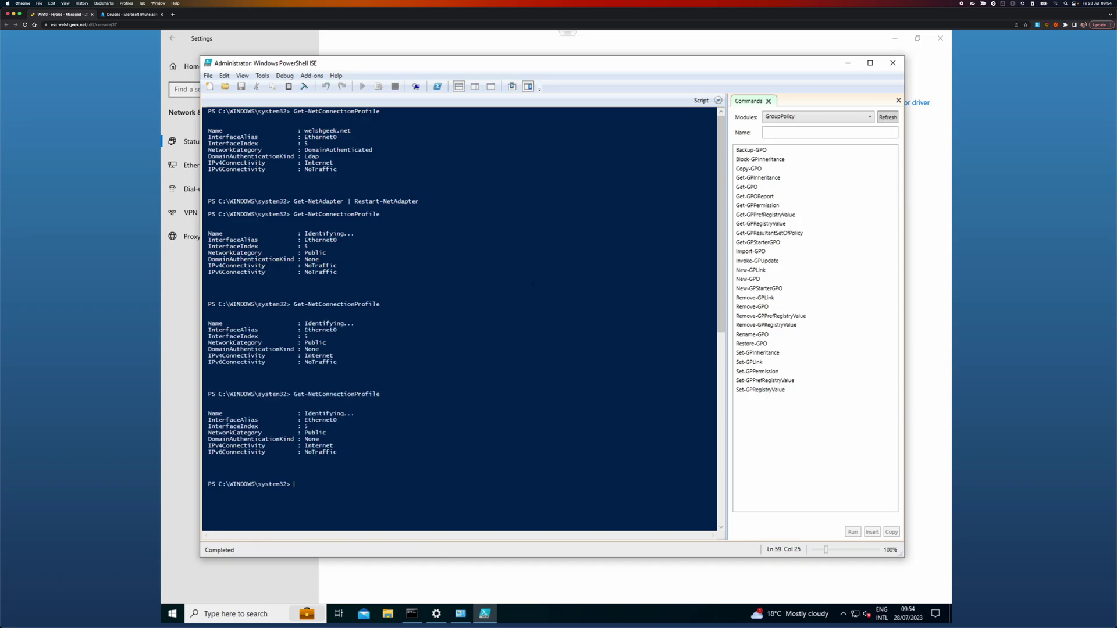
key(Up)
key(Return)
key(Up)
key(Return)
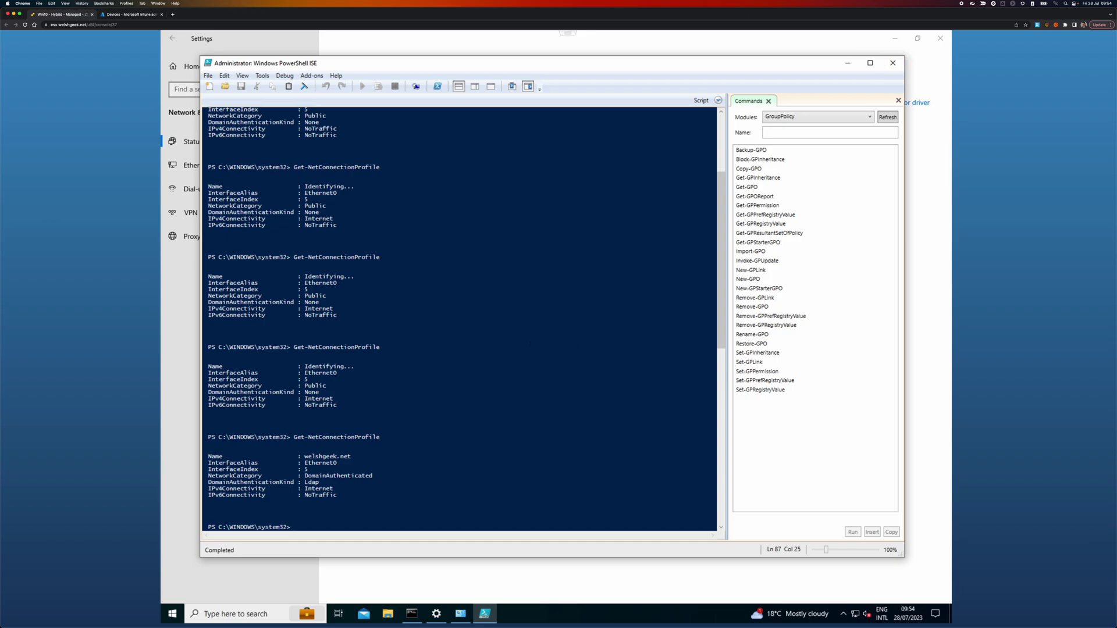
Step: Restart the virtual machine from the Start menu's Power options
click(175, 615)
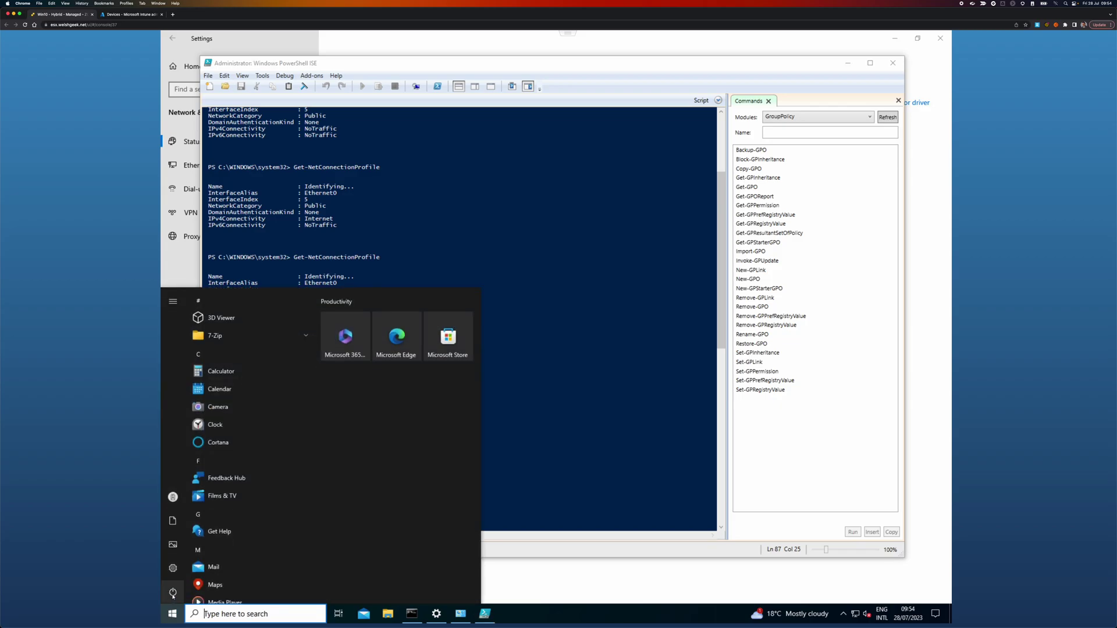
click(188, 593)
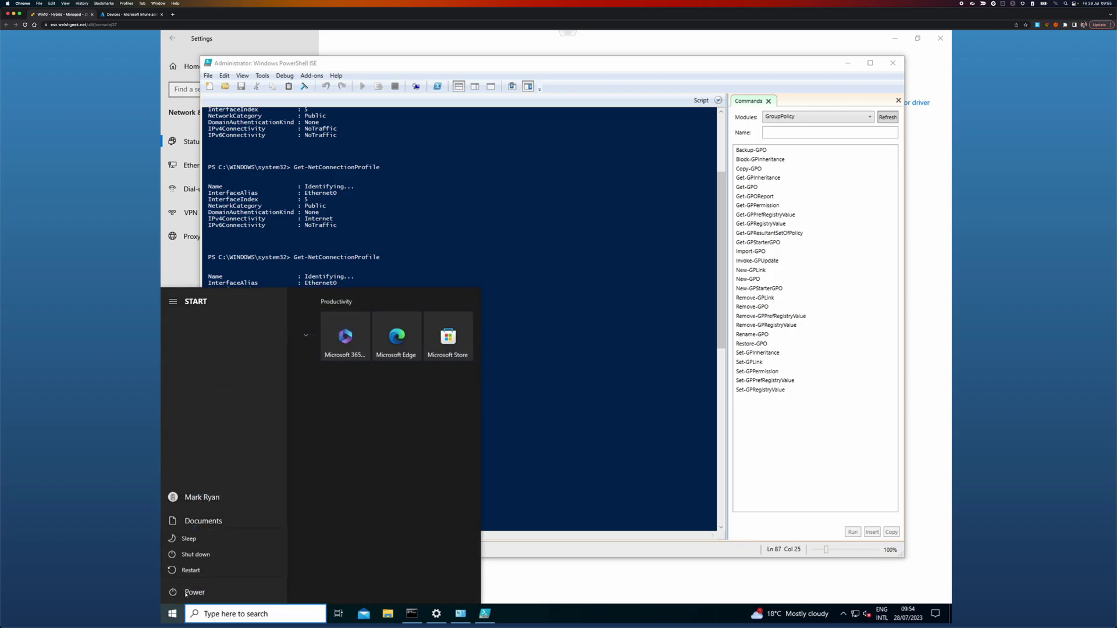
click(191, 567)
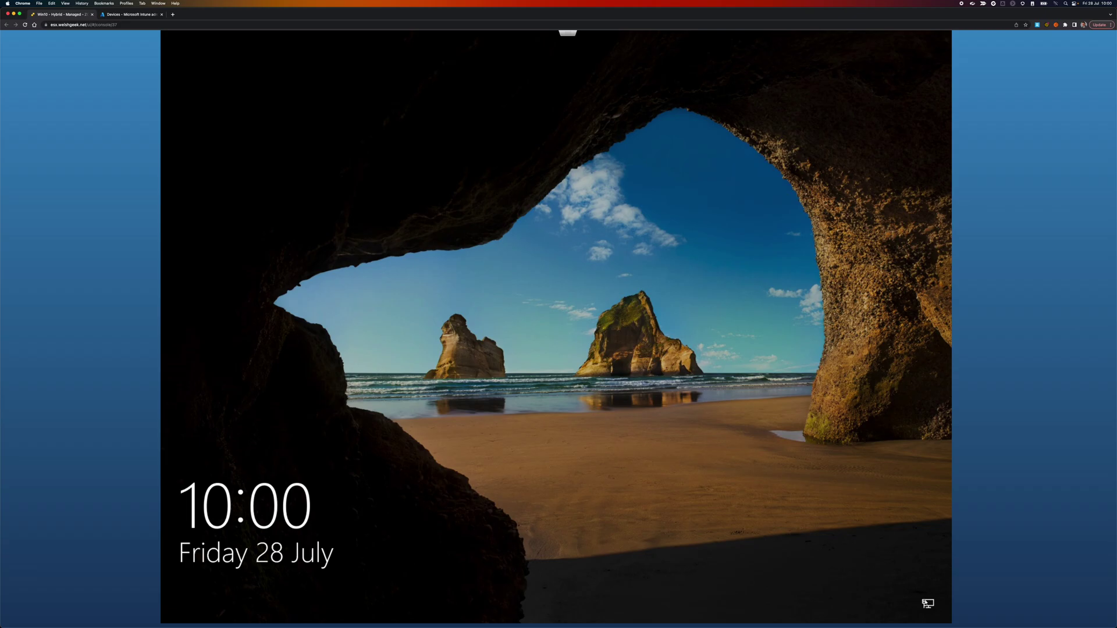
Step: Dismiss the lock screen, verify the welshgeek.net network connection, and sign in with the user's PIN
click(927, 604)
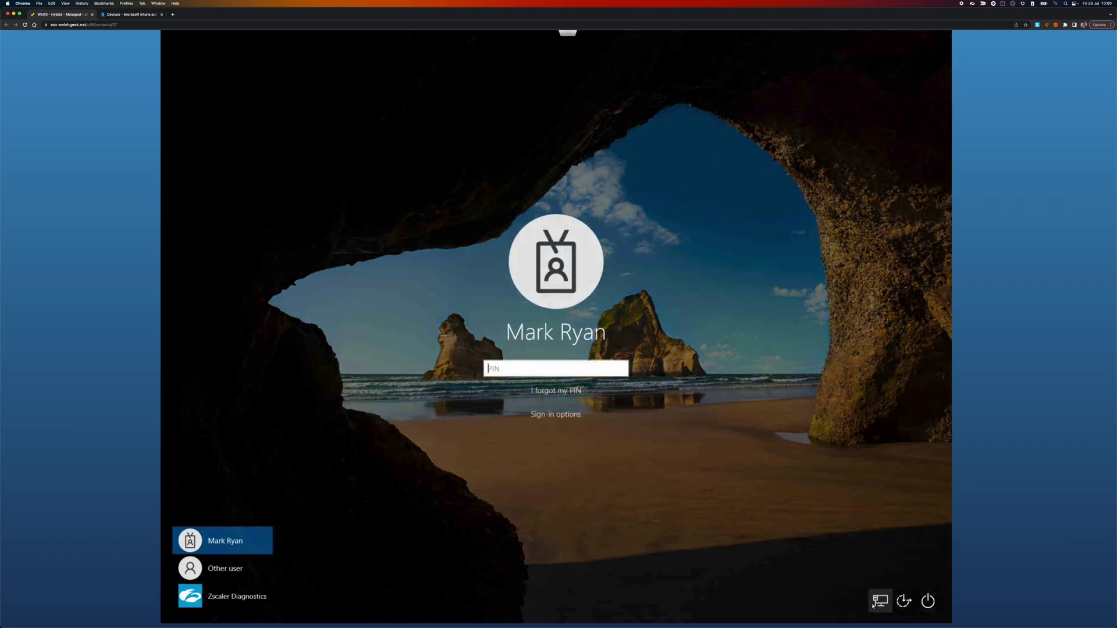
click(874, 605)
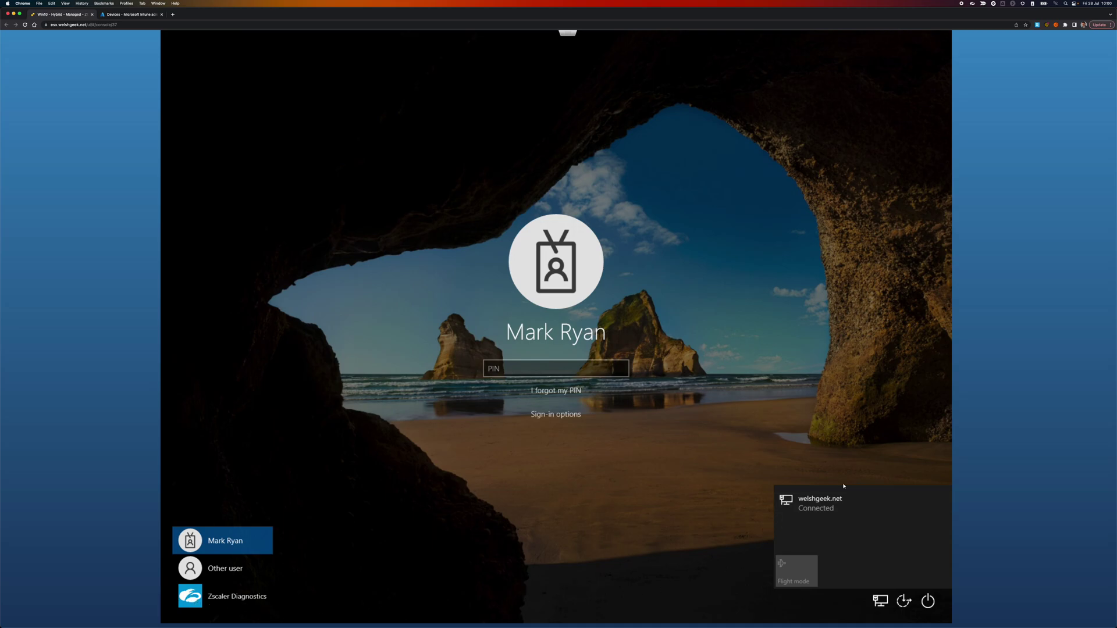
click(623, 526)
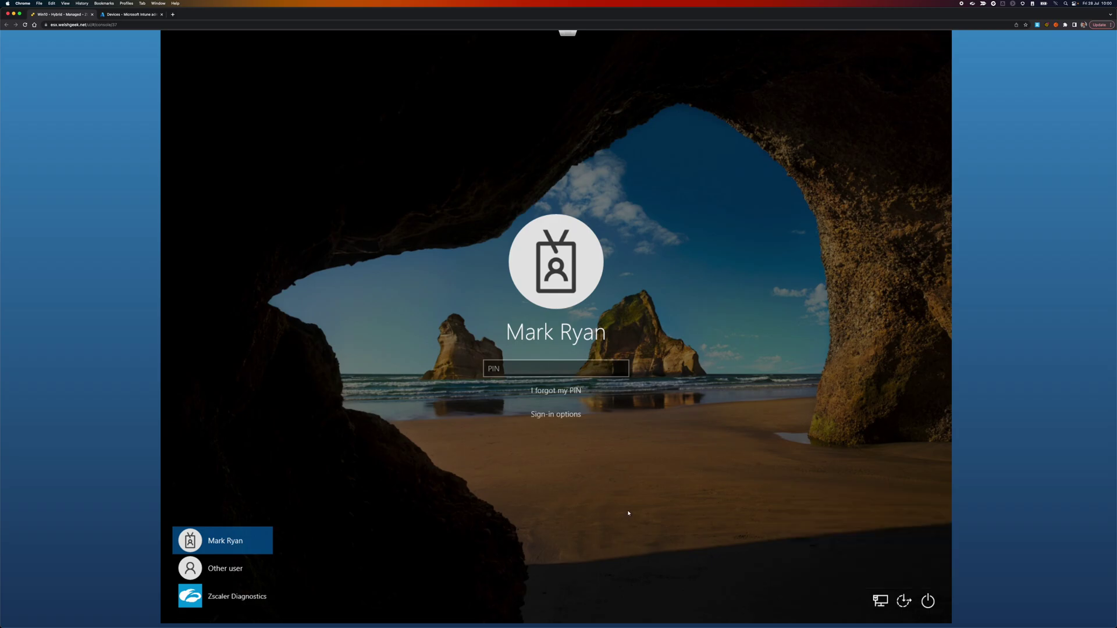
click(513, 369)
text(******)
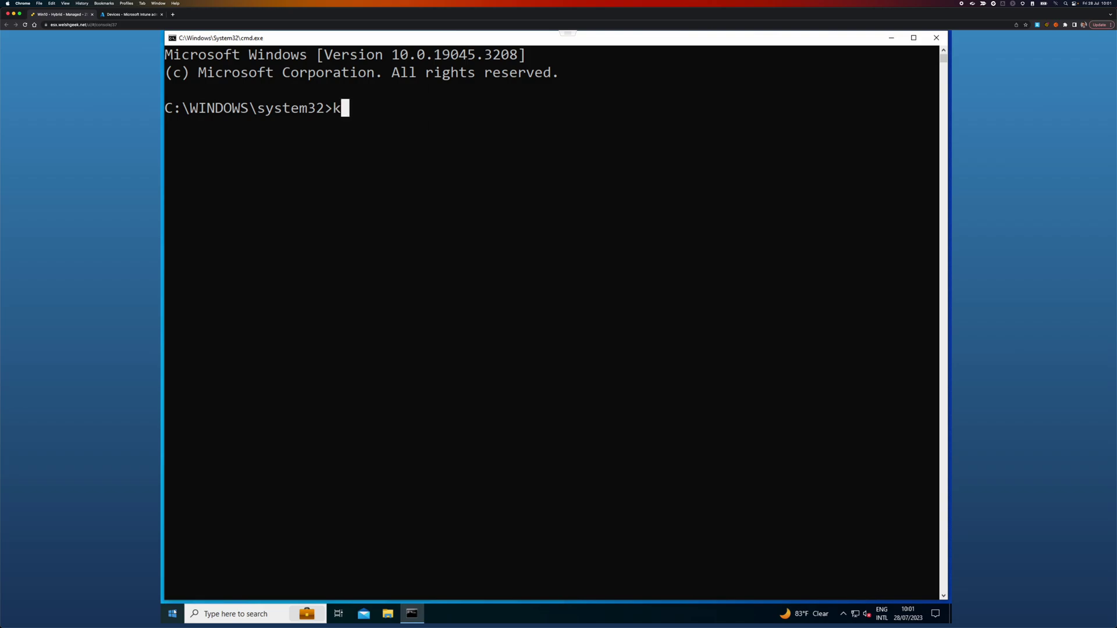
Step: Run klist to review the three cached Kerberos tickets, then start dsregcmd /status
key(Return)
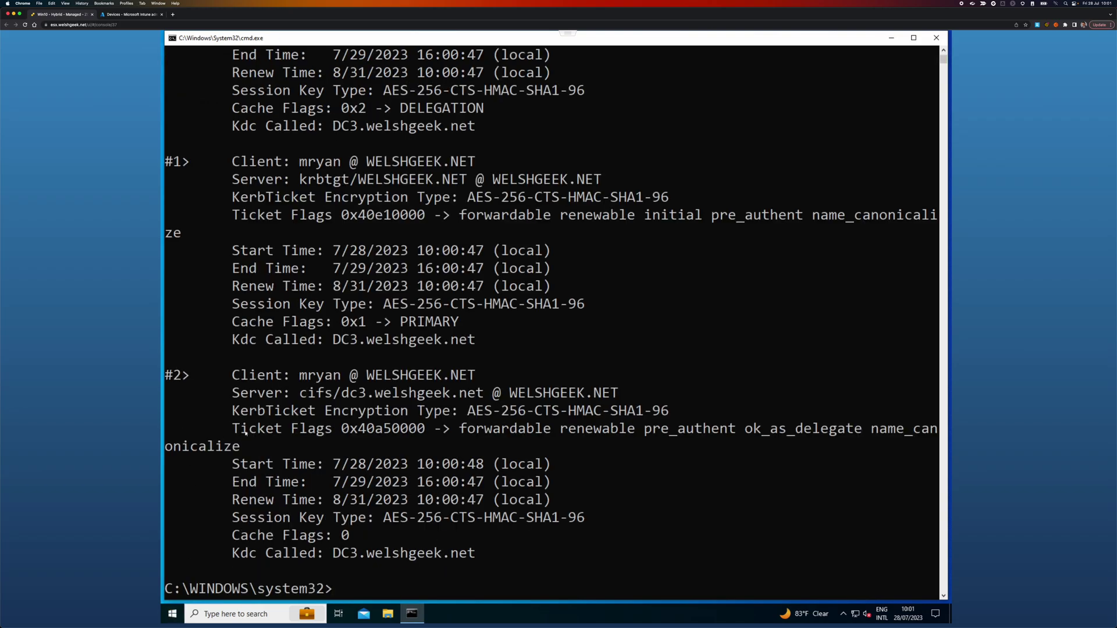
scroll(281, 438, up, 3)
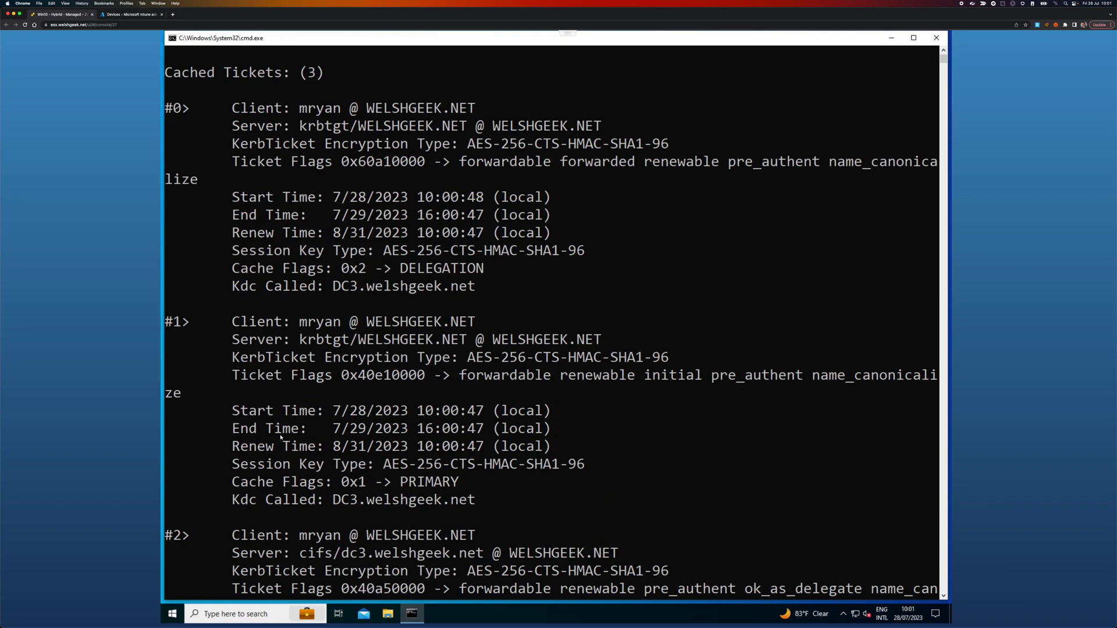
scroll(281, 437, down, 5)
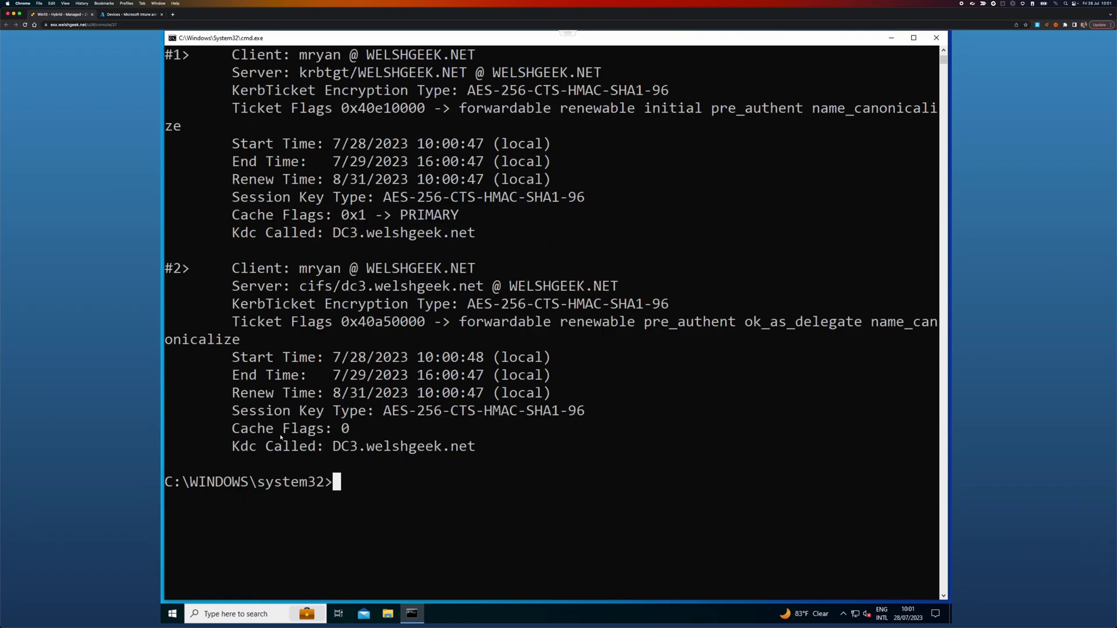
text(dsregcmd /status)
key(Return)
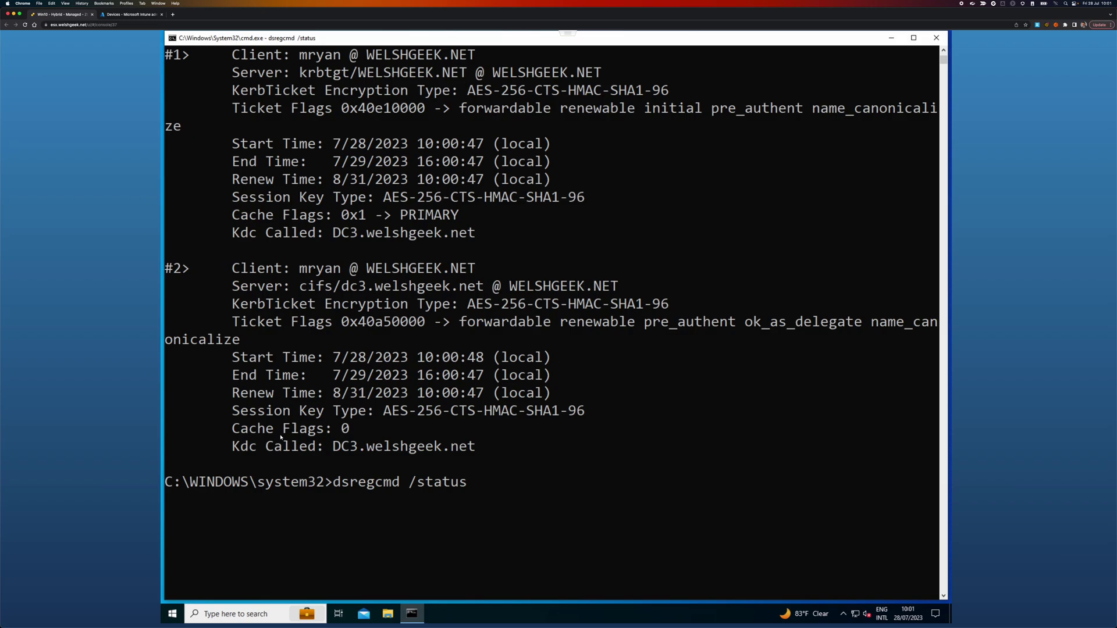
Step: Close the stray Start menu and scroll the dsregcmd output up to the SSO State and Device State sections
click(172, 614)
click(172, 615)
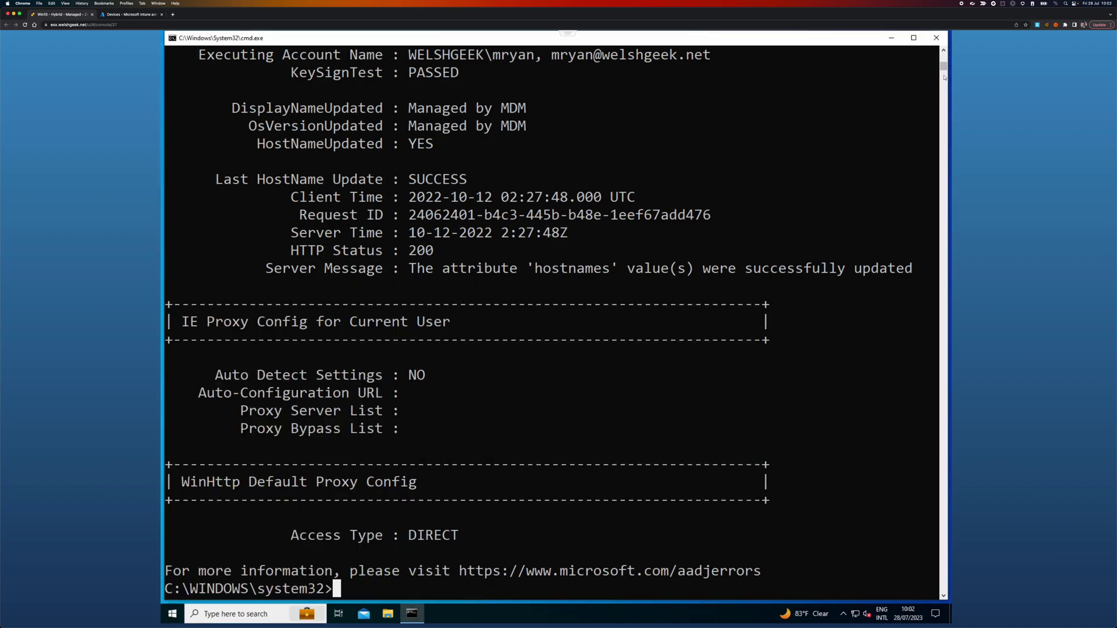
drag(945, 65, 944, 60)
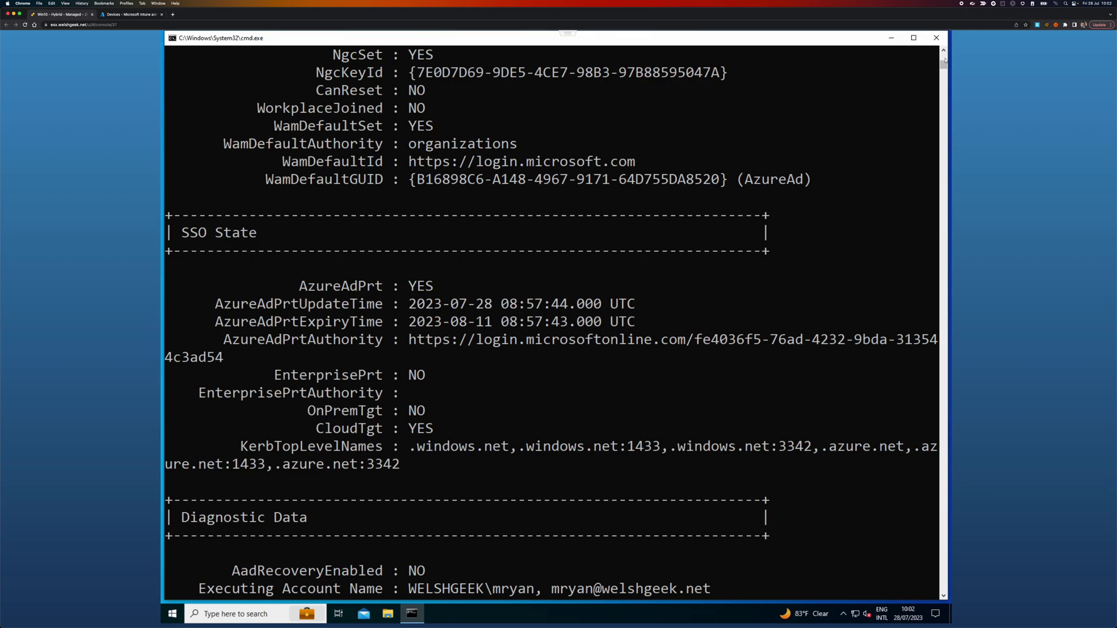
scroll(944, 59, up, 10)
scroll(945, 58, up, 10)
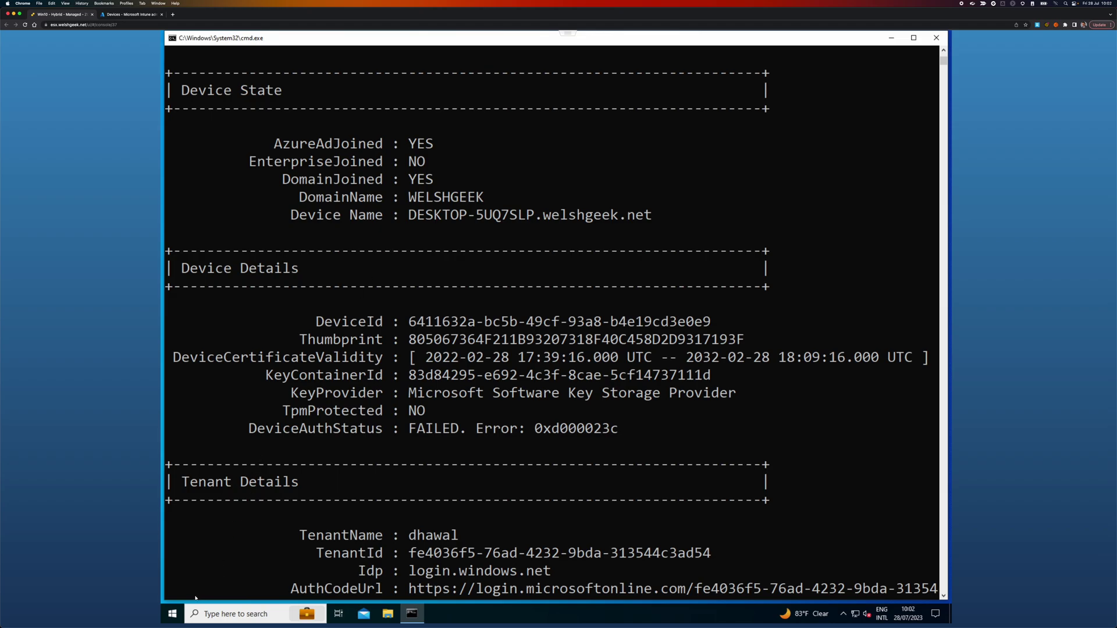
click(180, 605)
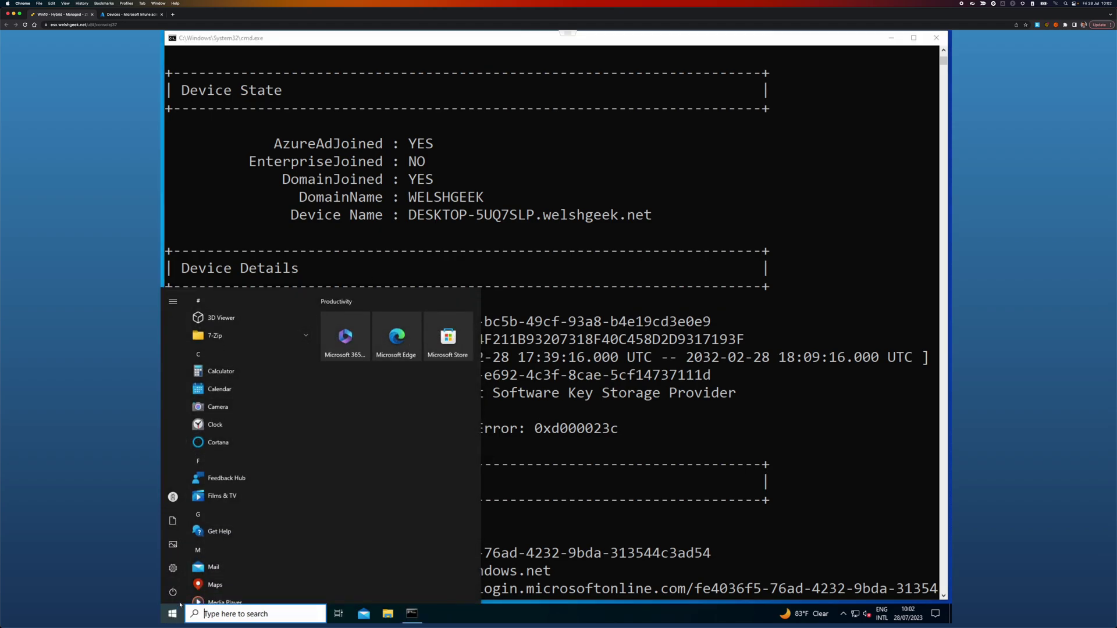
Step: Launch Microsoft Edge, check its signed-in profile, and go to the myapps portal
text(edge)
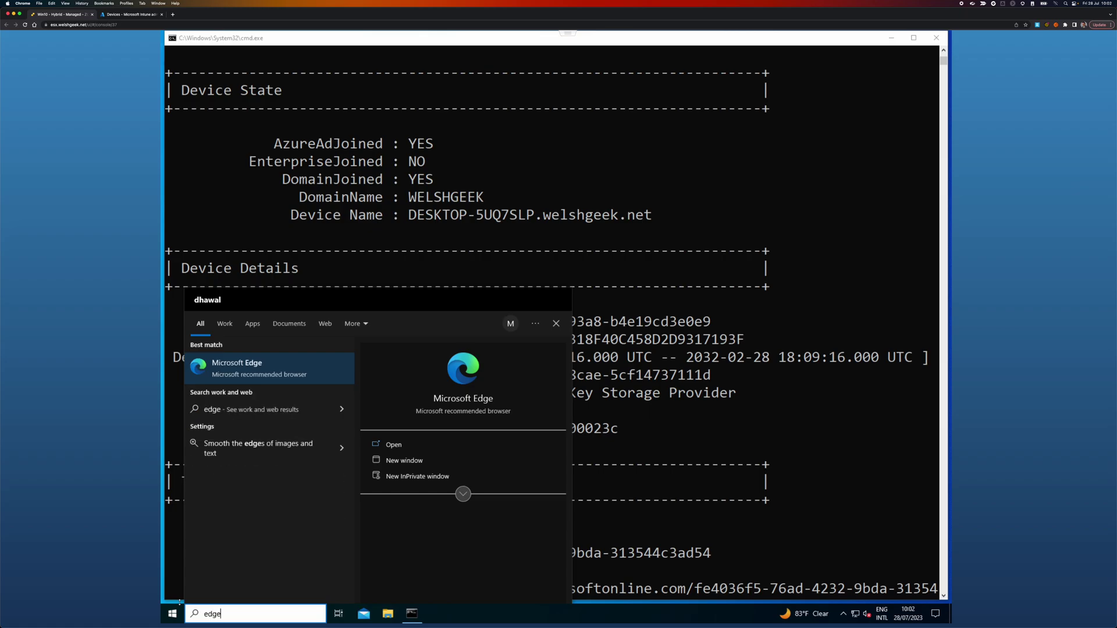
key(Return)
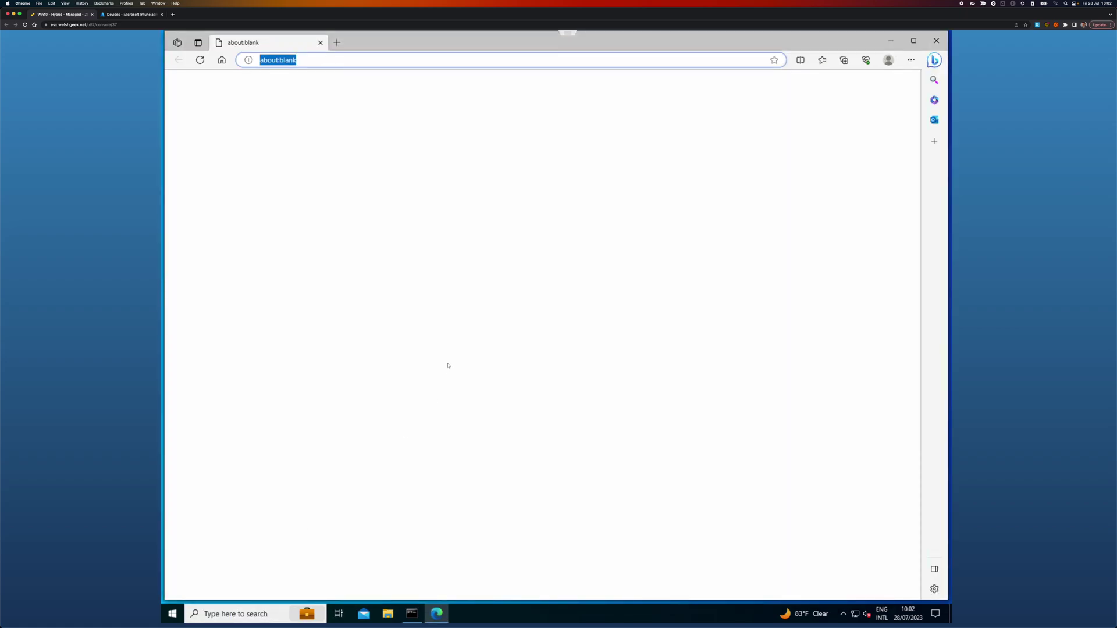
click(888, 60)
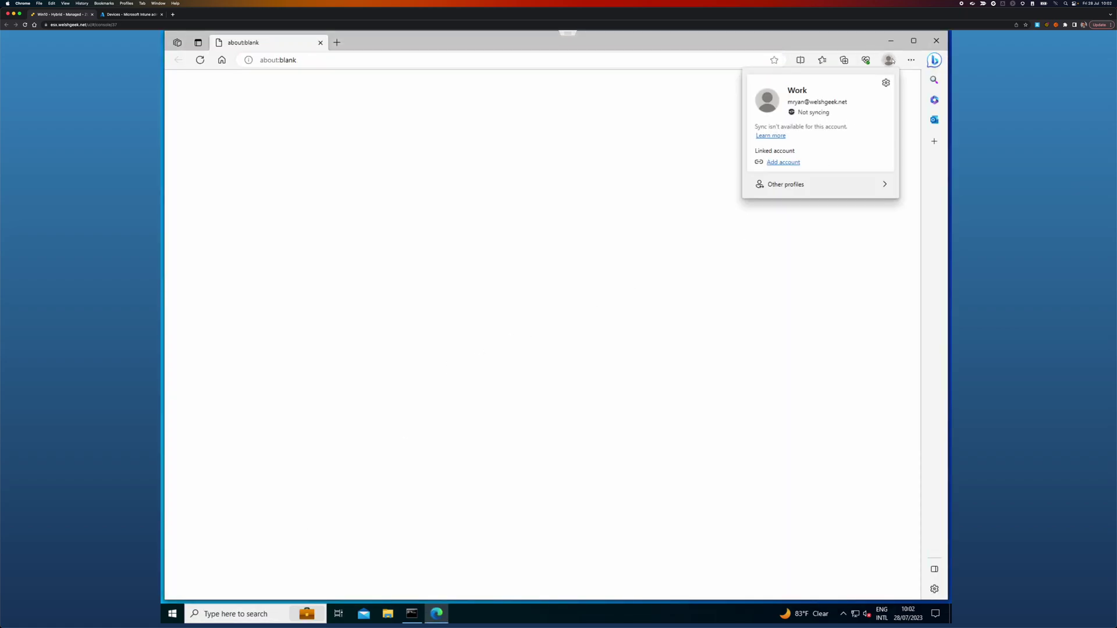
click(590, 60)
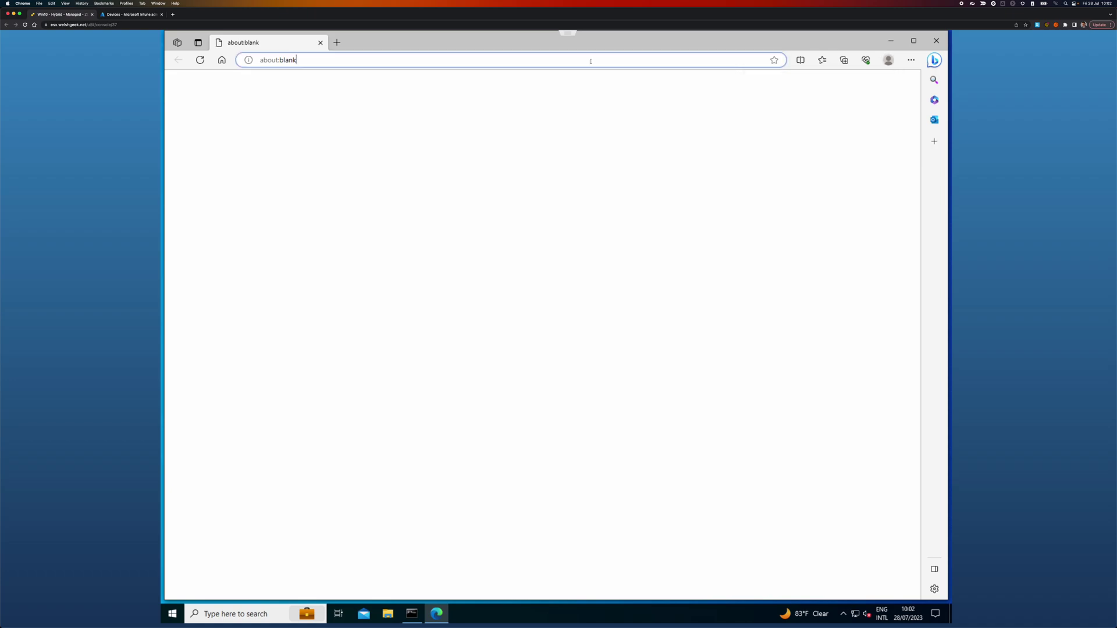
key(BackSpace)
key(BackSpace)
key(BackSpace)
key(BackSpace)
key(BackSpace)
key(BackSpace)
key(BackSpace)
key(BackSpace)
key(BackSpace)
key(BackSpace)
key(BackSpace)
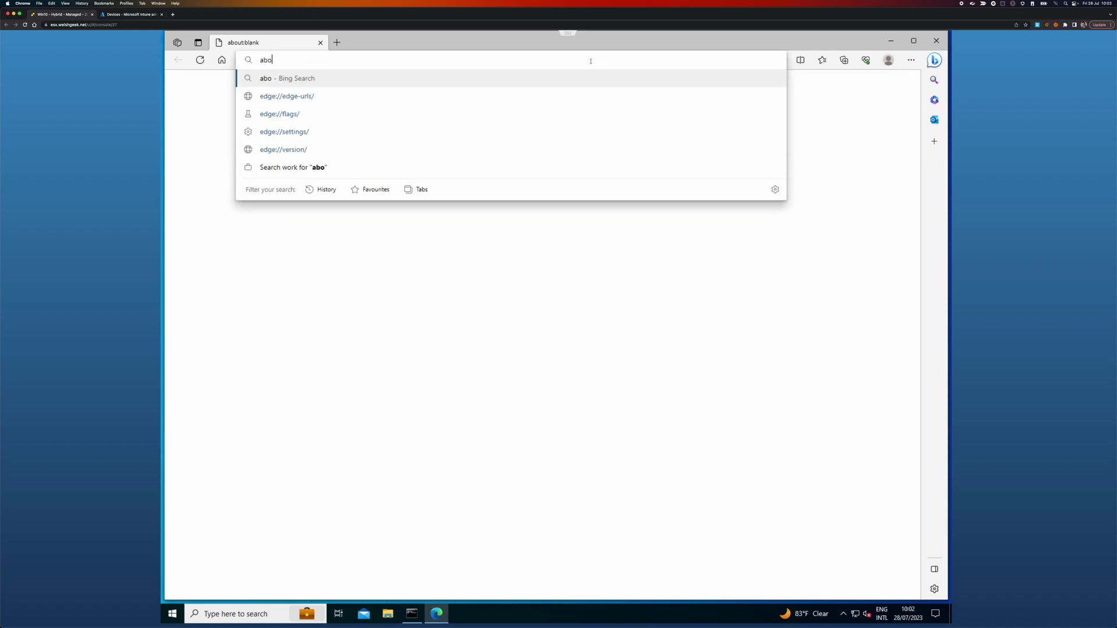
text(myapps.microsoft.com)
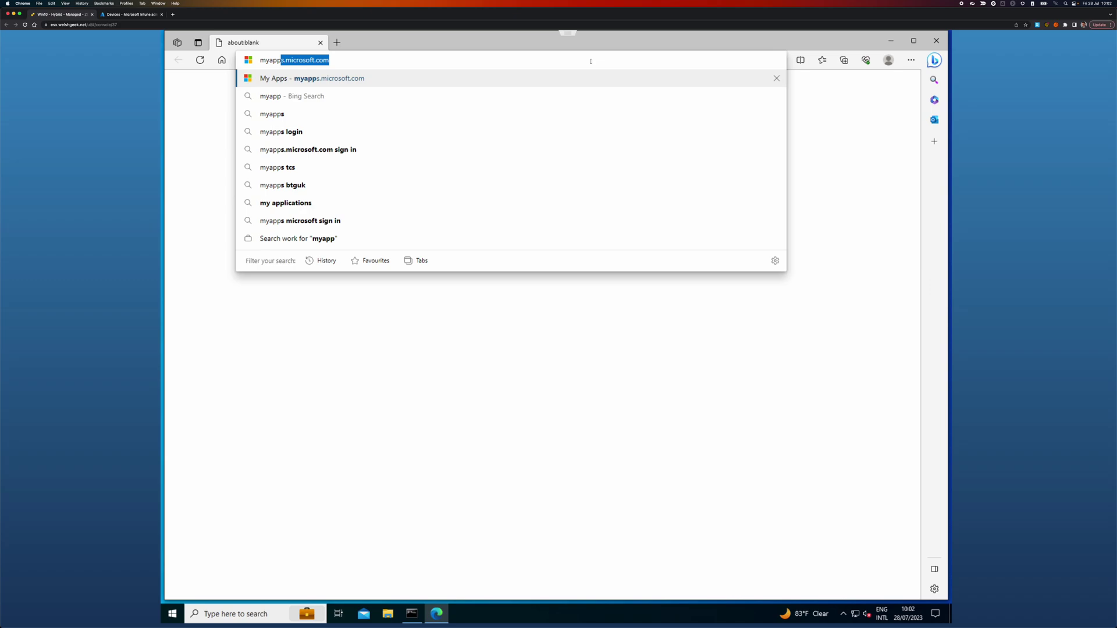
key(Return)
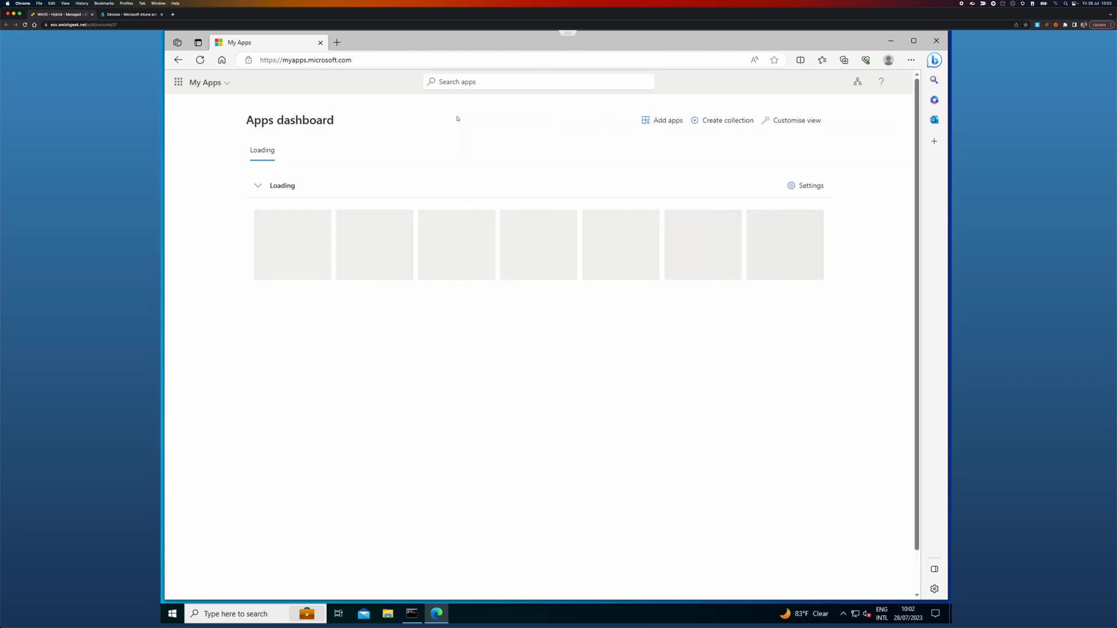
click(392, 60)
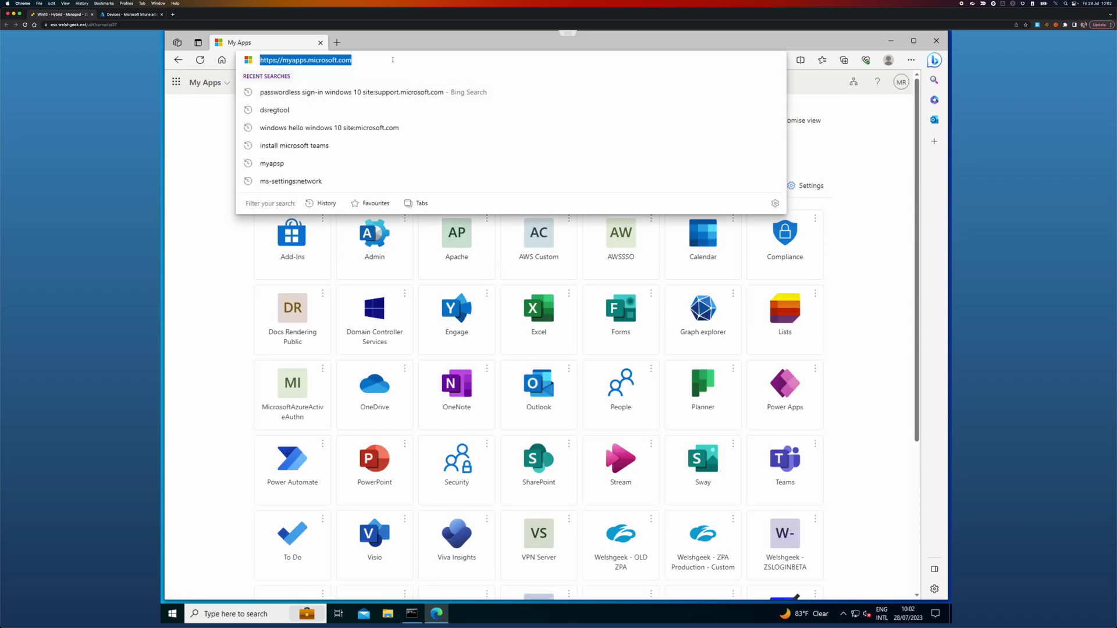
text(https://dc3)
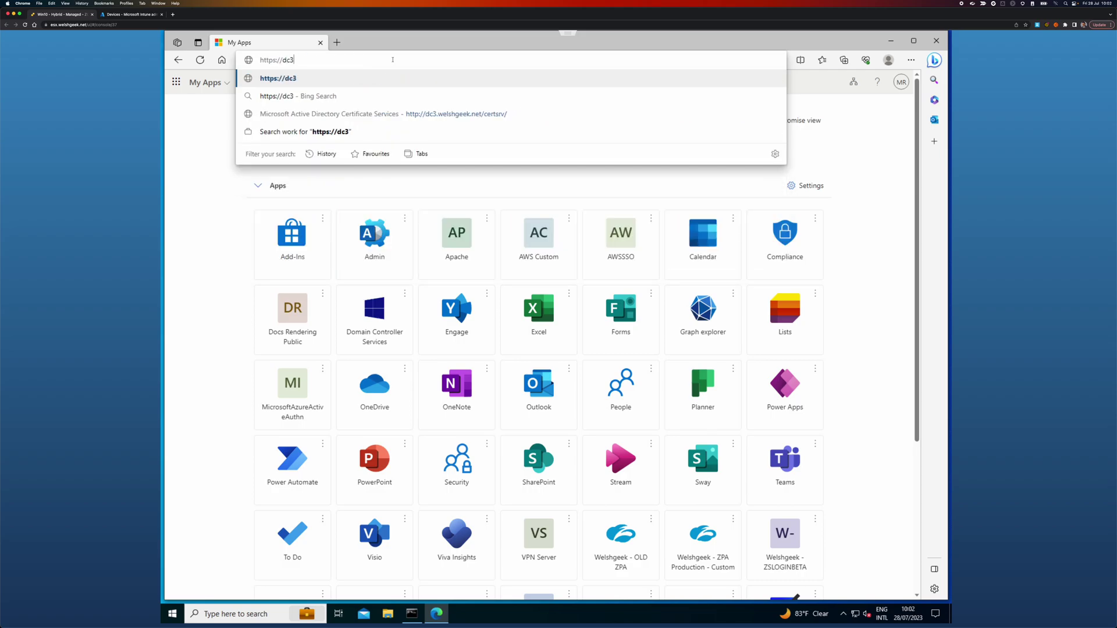
text(.welshgeek.net/cersrv)
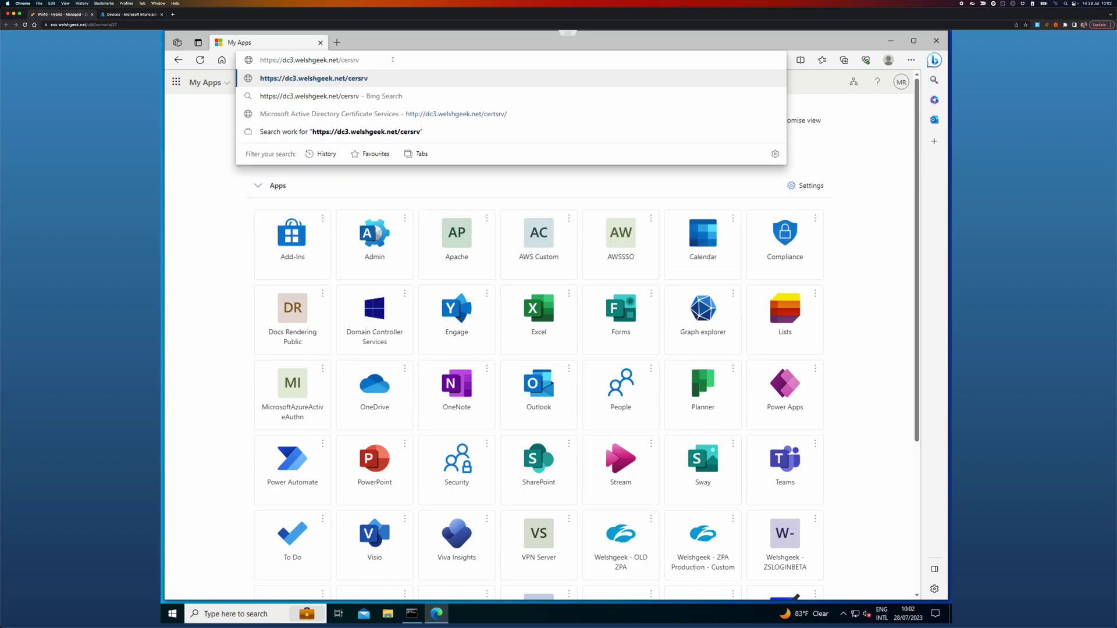
key(BackSpace)
key(BackSpace)
key(BackSpace)
text(t)
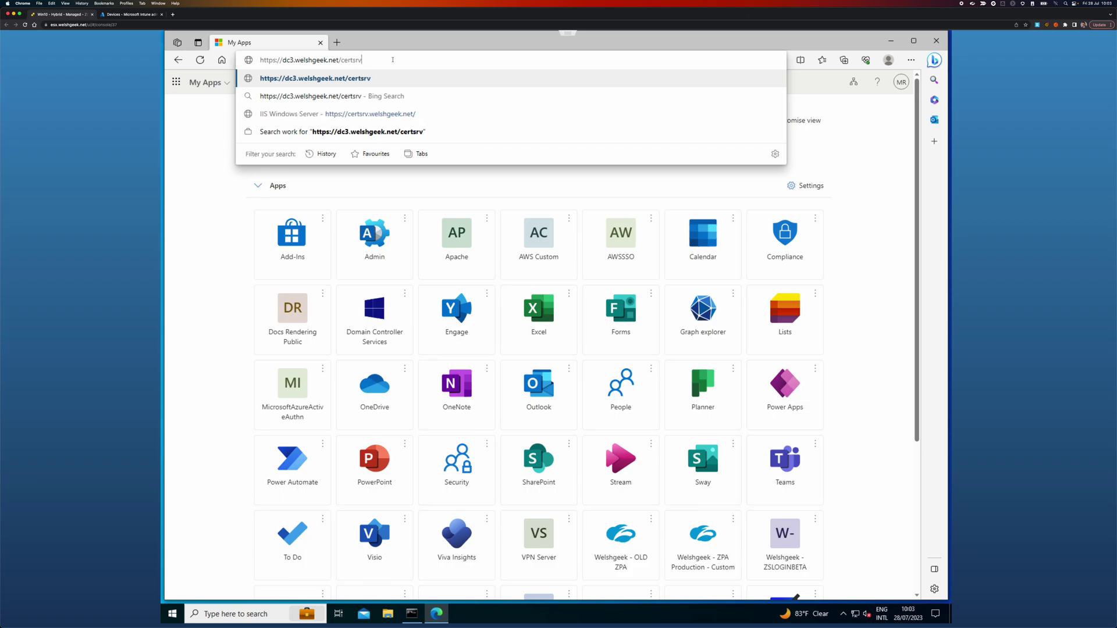
key(Return)
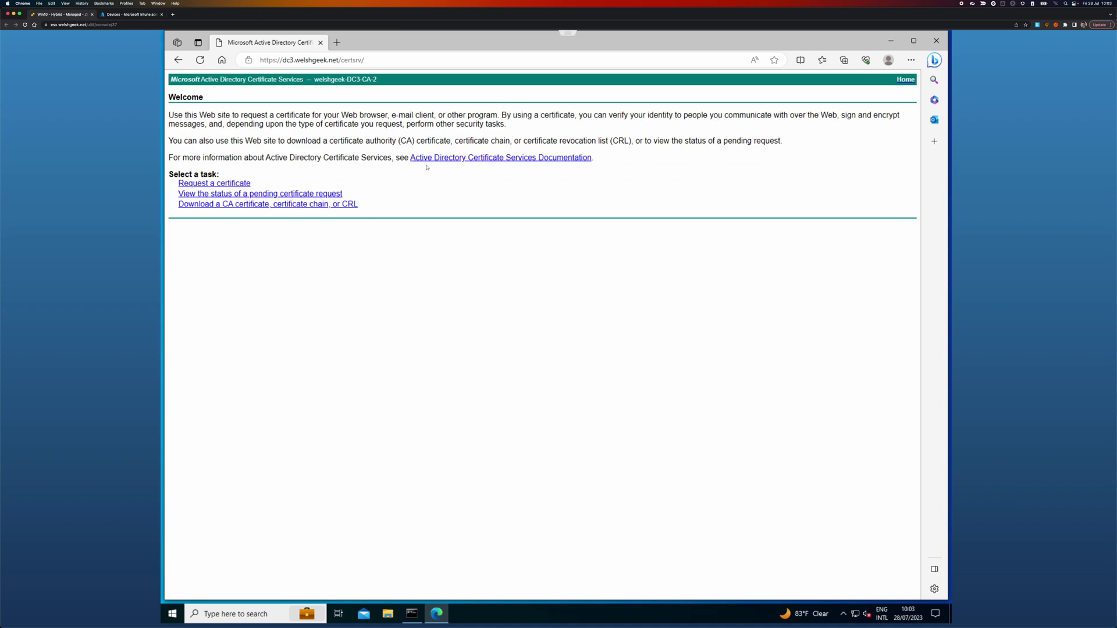
Step: Launch mmc.exe with administrator rights, accepting the UAC prompt
click(177, 616)
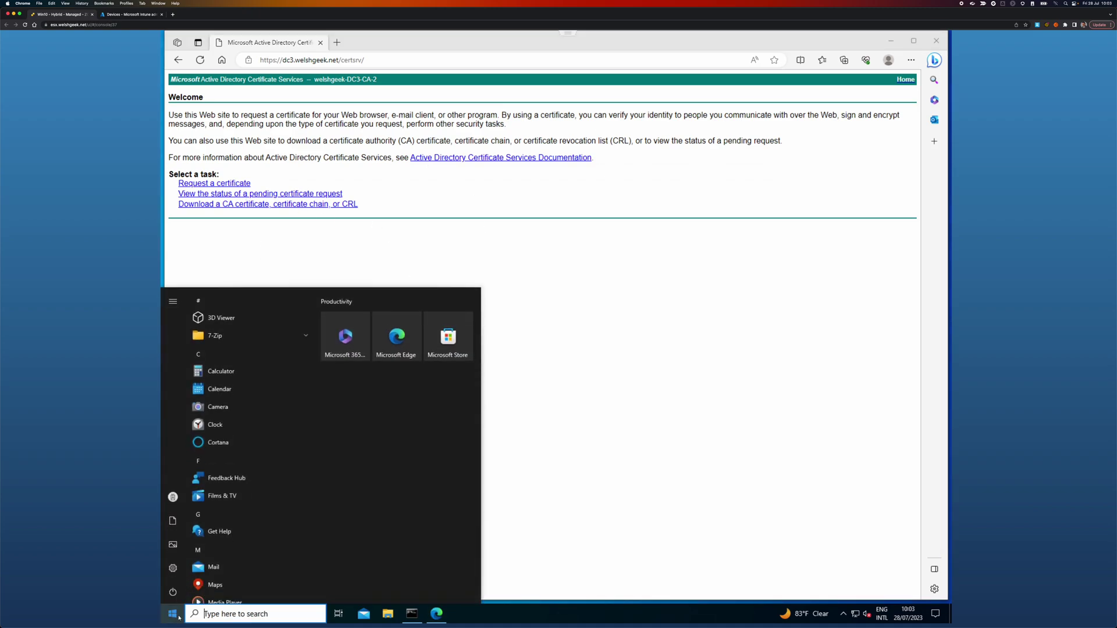
text(mmc.exe)
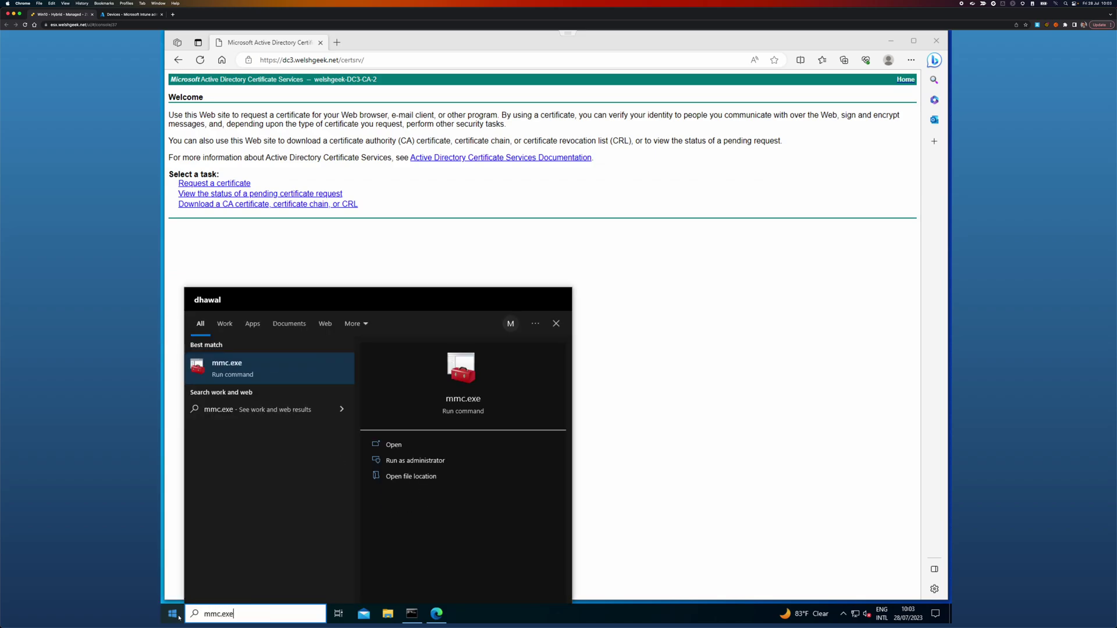
key(Return)
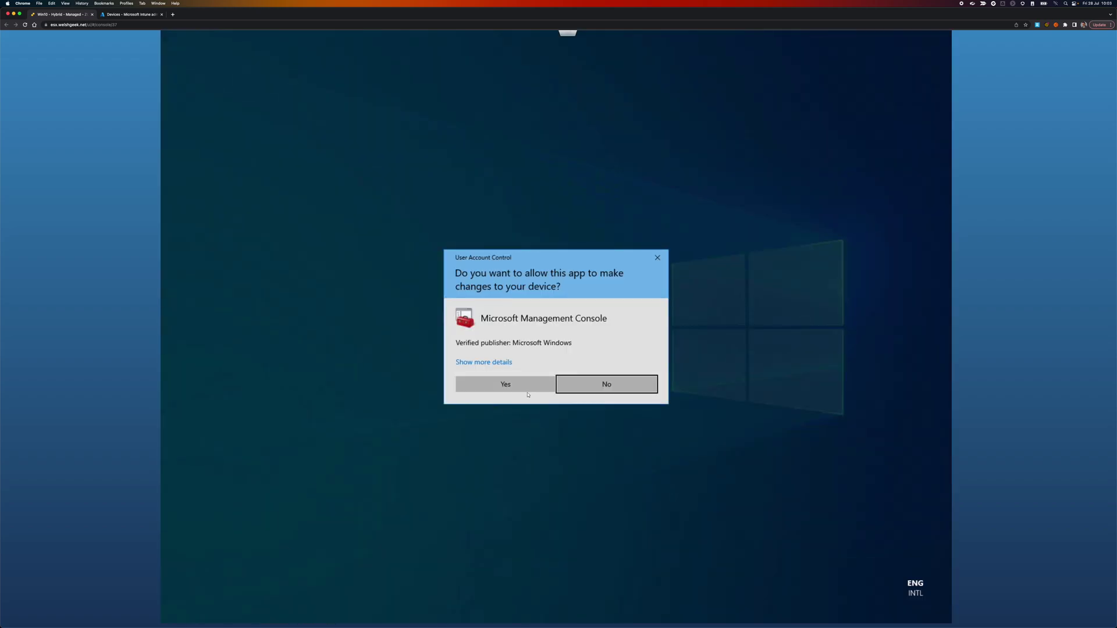
click(526, 385)
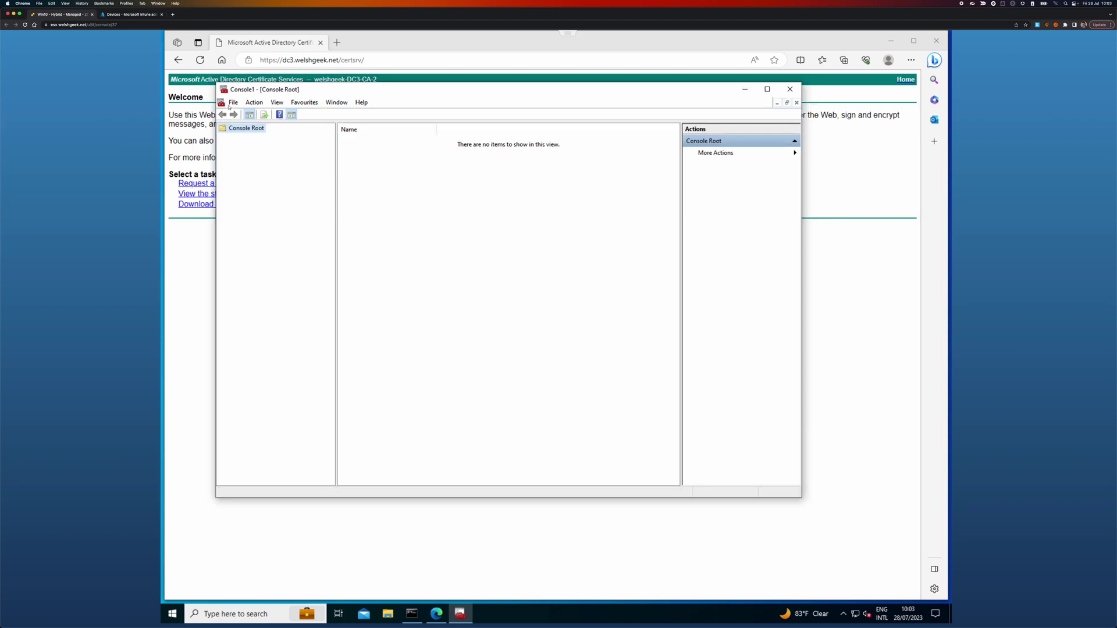
Step: Add Certificates snap-ins for My user account and the local Computer account
click(233, 102)
click(261, 161)
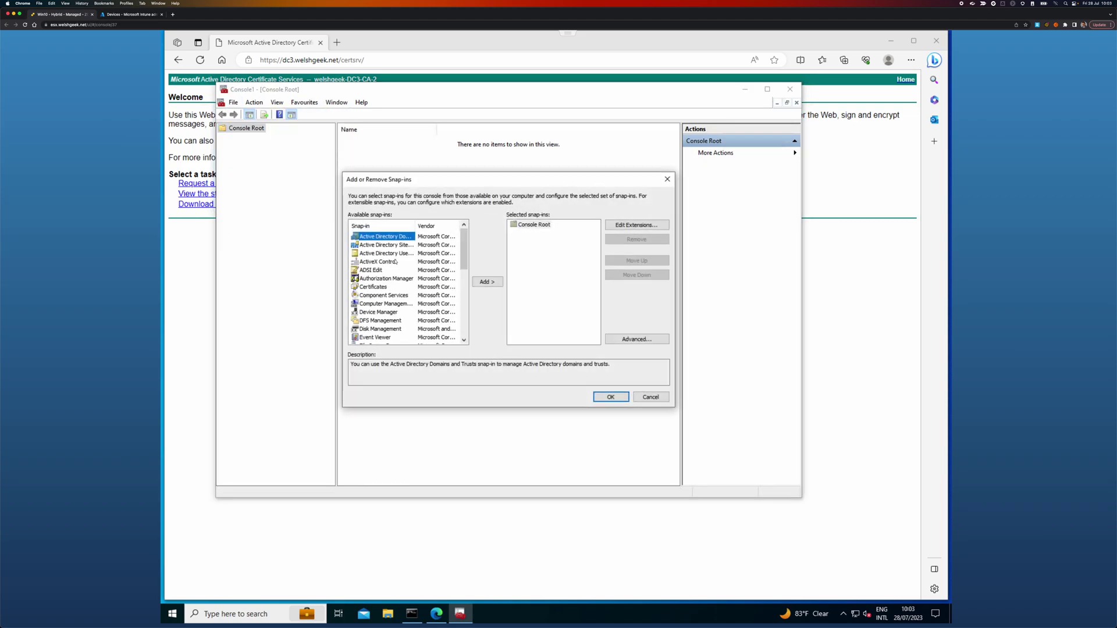
double_click(381, 288)
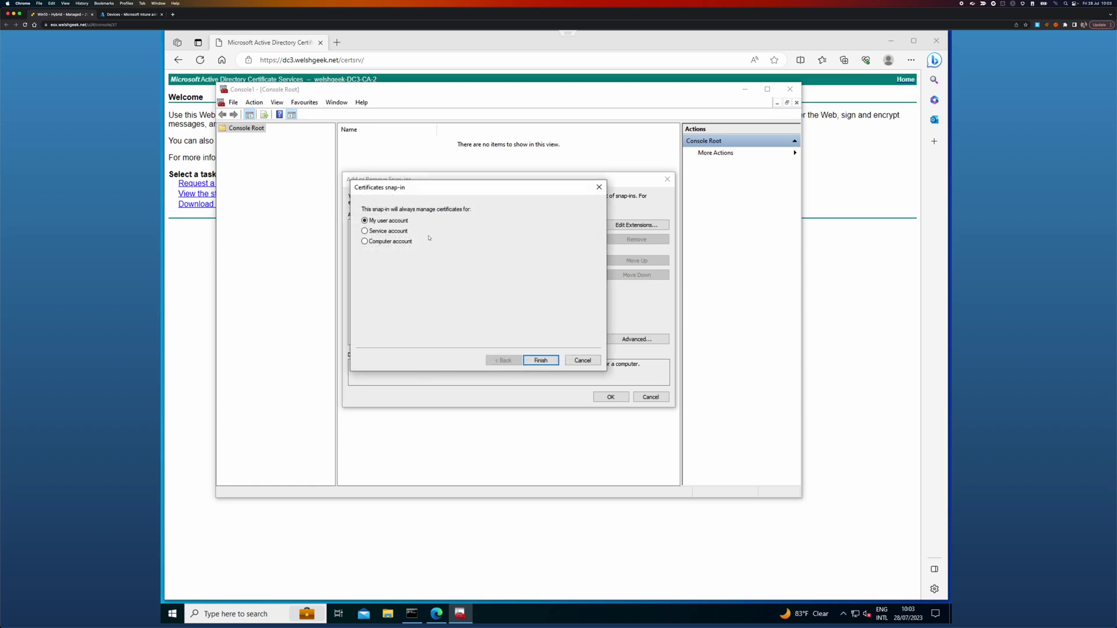
click(547, 361)
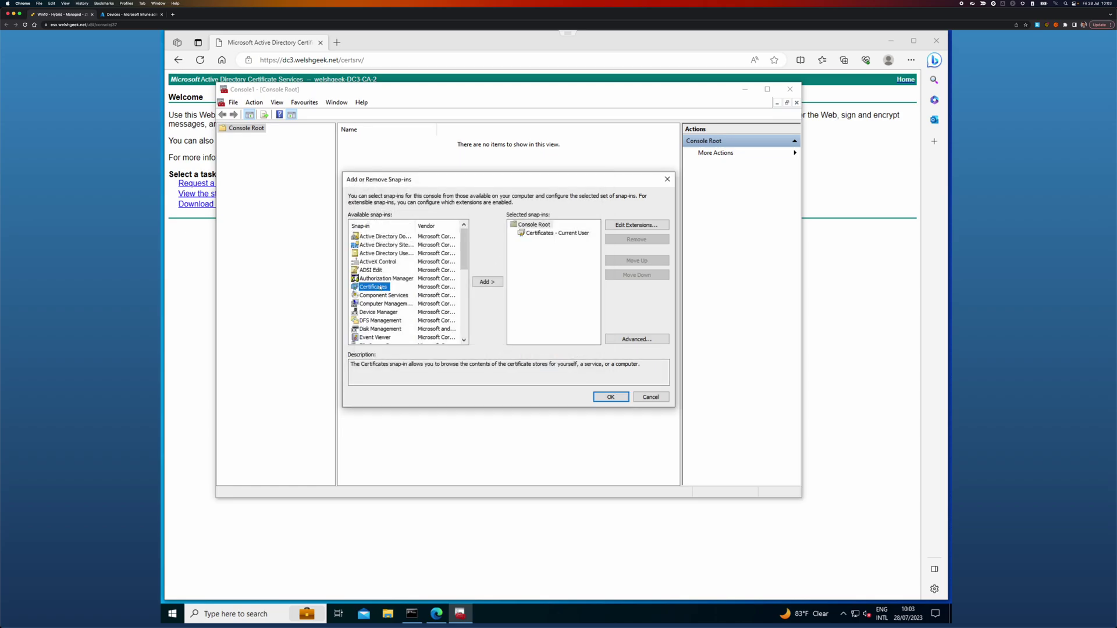
double_click(381, 287)
click(398, 242)
click(545, 361)
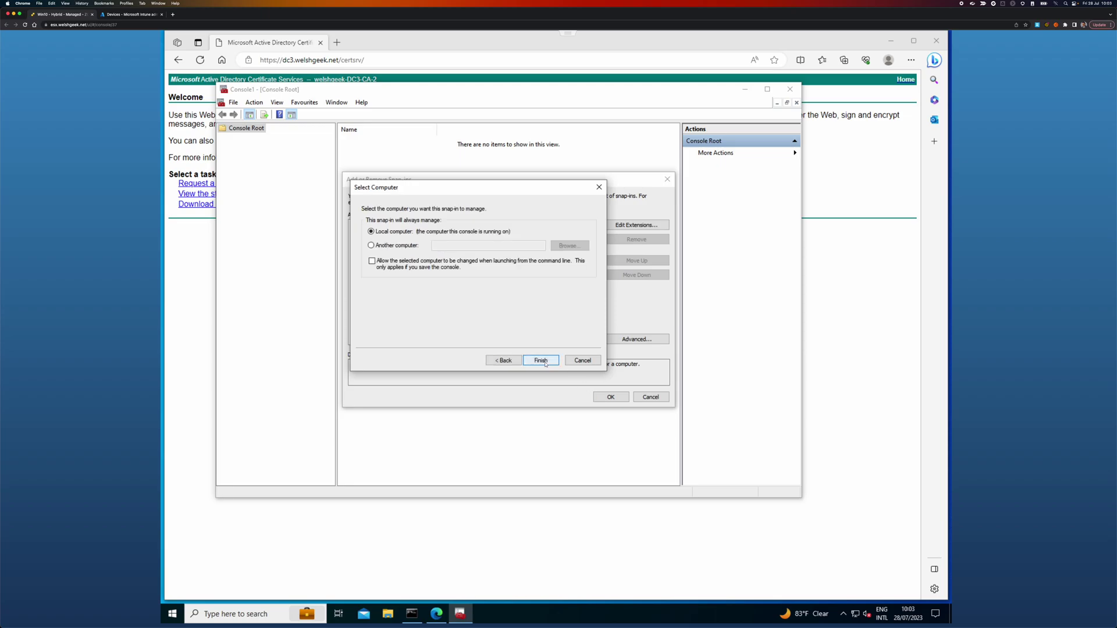
click(544, 361)
click(618, 400)
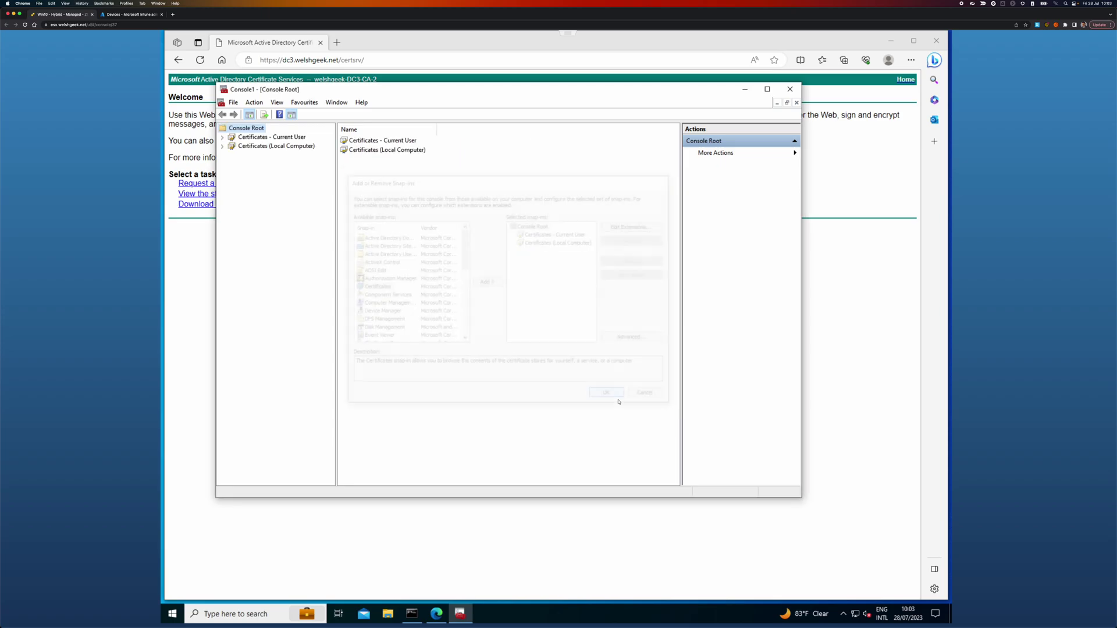
Step: Open Current User > Personal > Certificates and inspect the Smart Card Log-on certificate's General and Details tabs
double_click(253, 139)
double_click(256, 146)
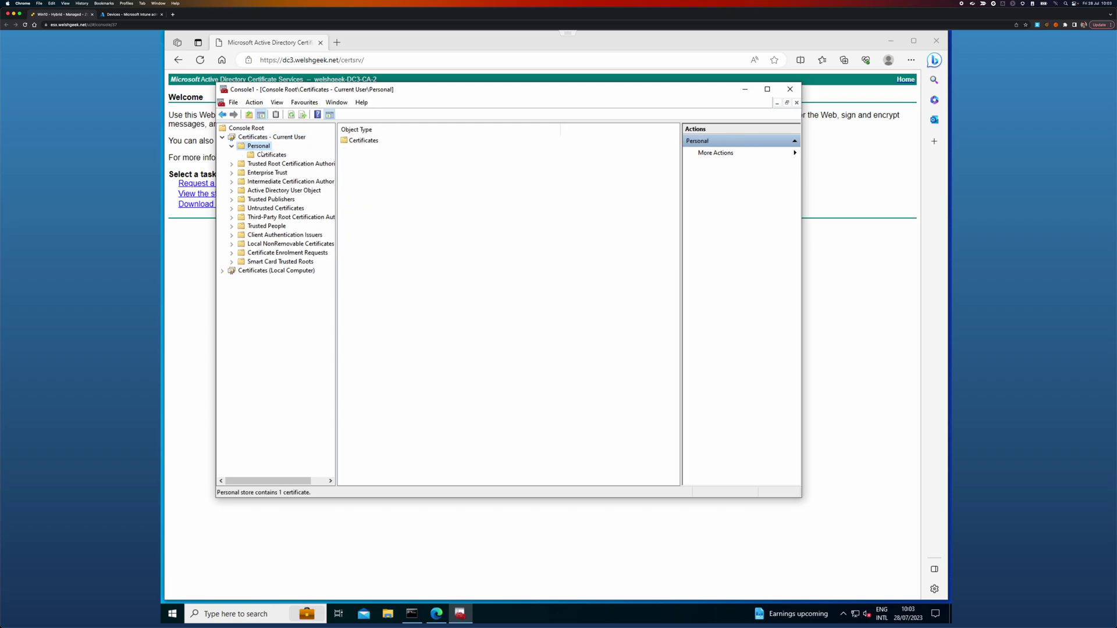
click(272, 155)
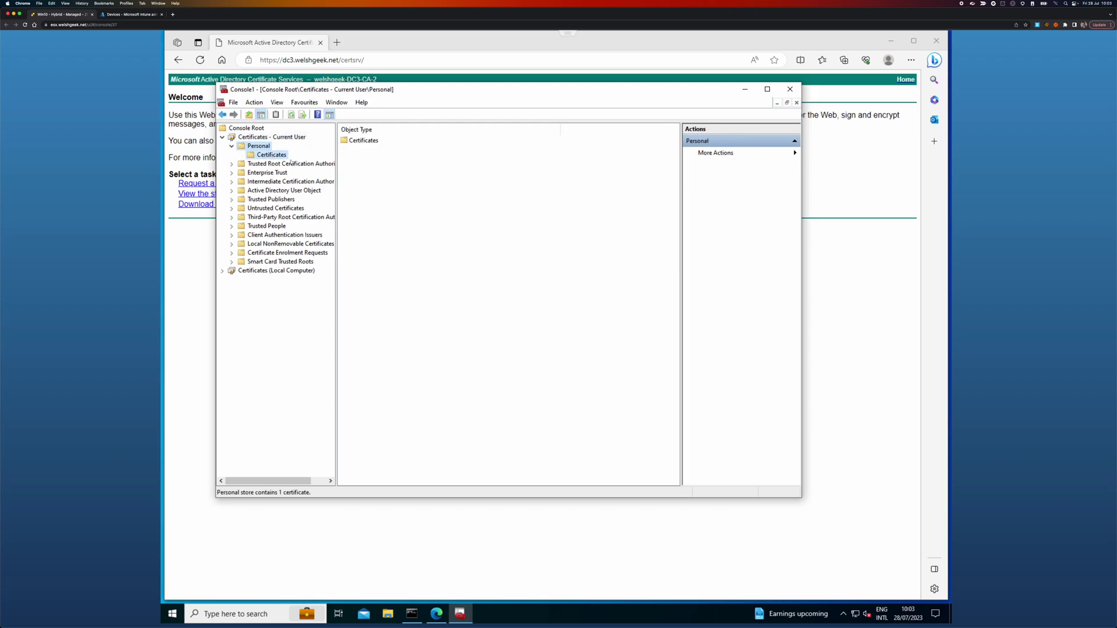
double_click(549, 86)
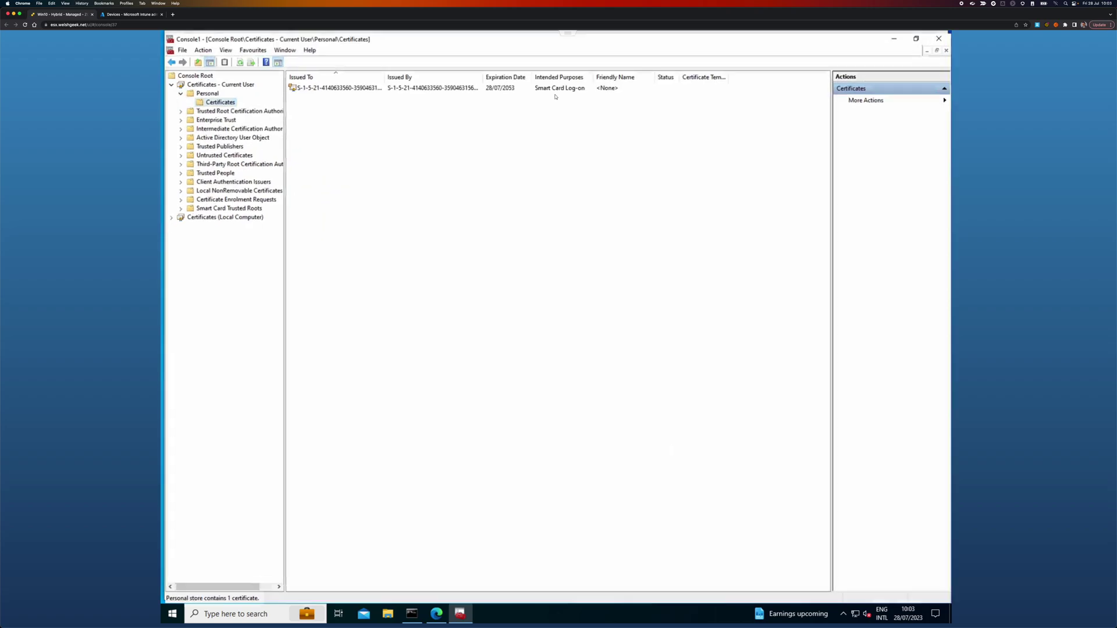
double_click(338, 88)
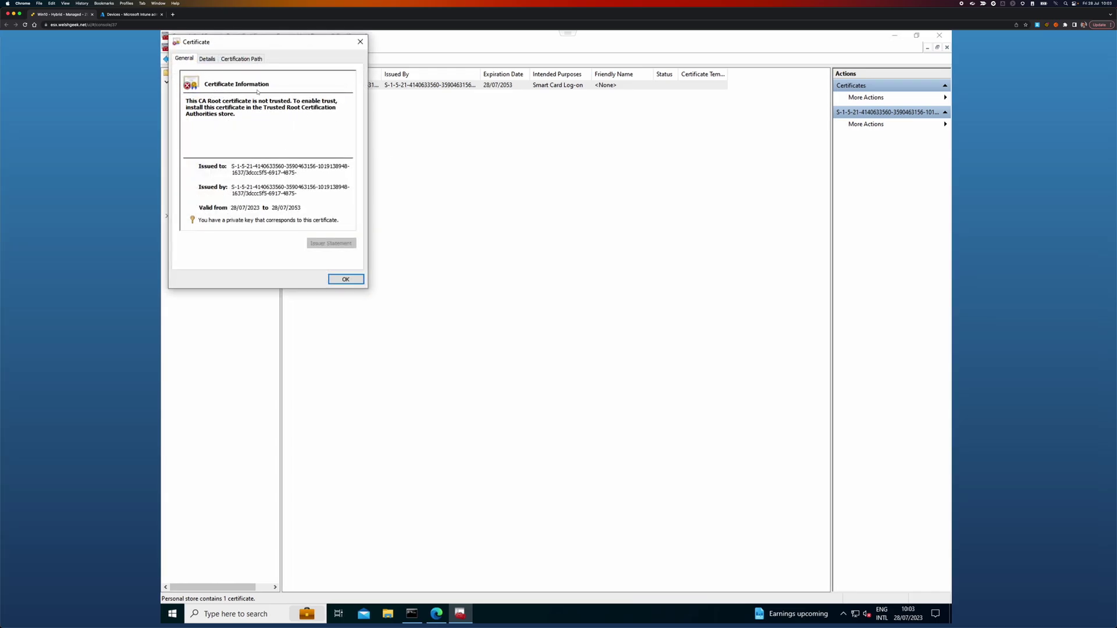
click(209, 58)
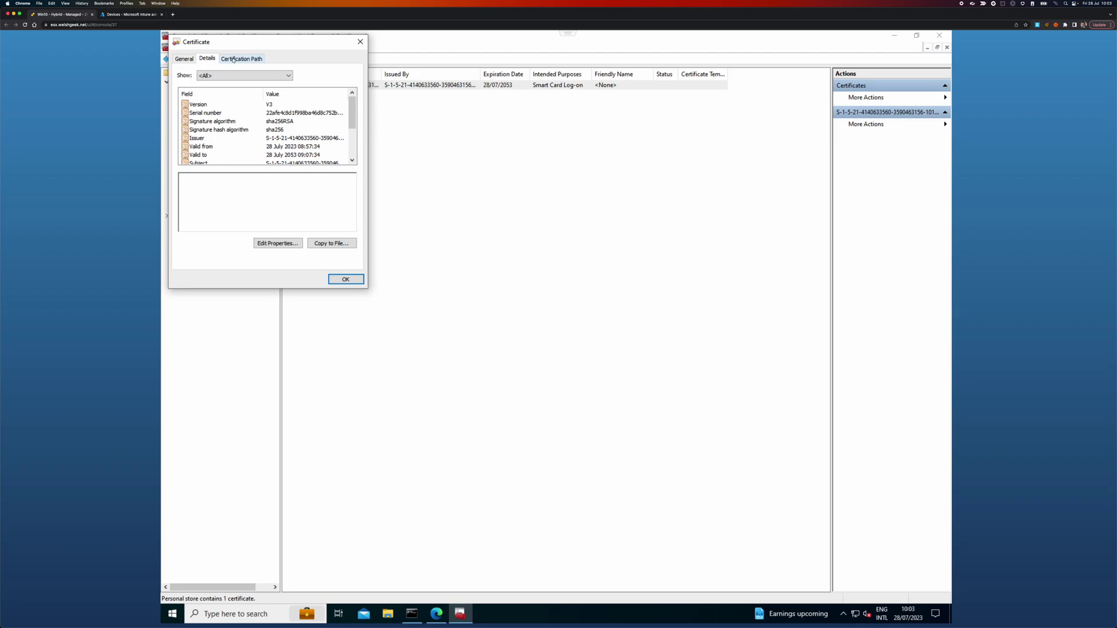
click(181, 59)
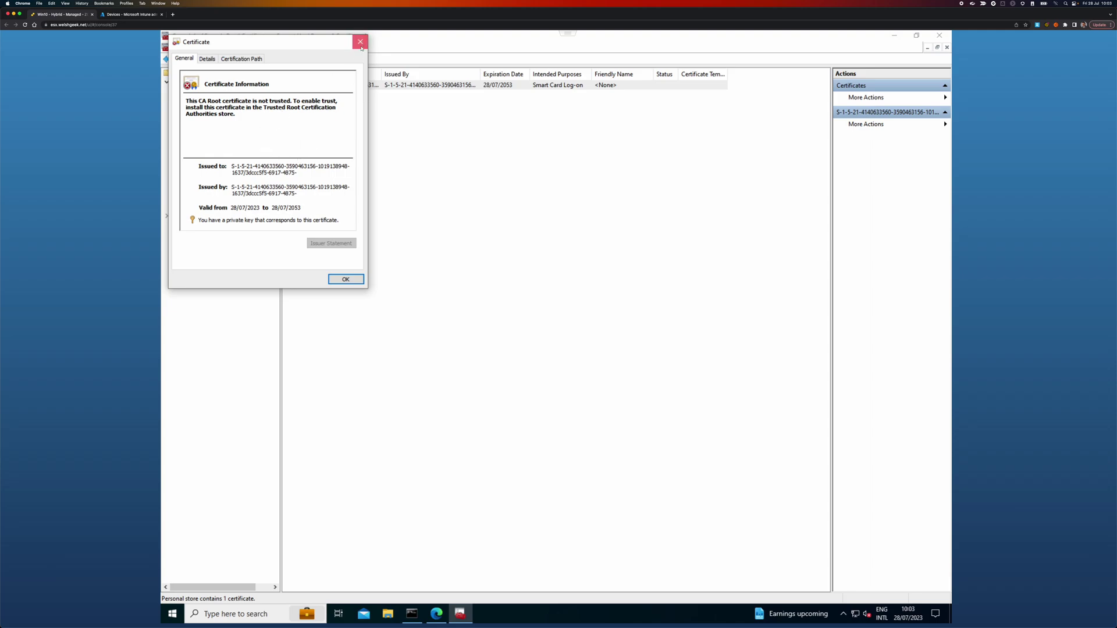
click(360, 41)
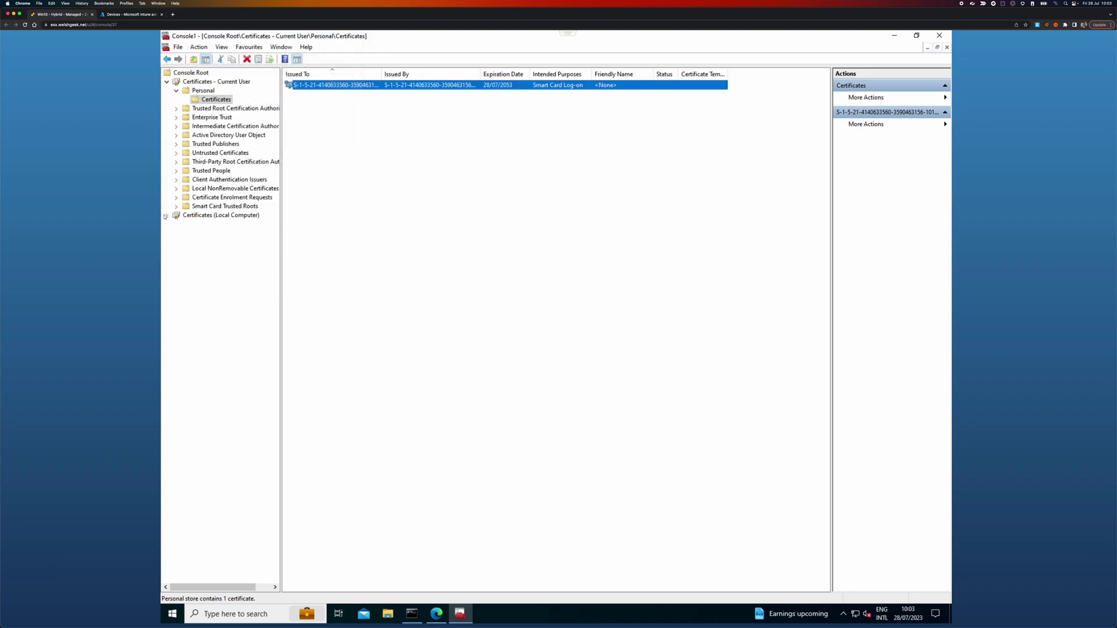
Step: Open Local Computer > Personal > Certificates, widen Issued To, and inspect the MS-Organization-Access certificate
click(166, 215)
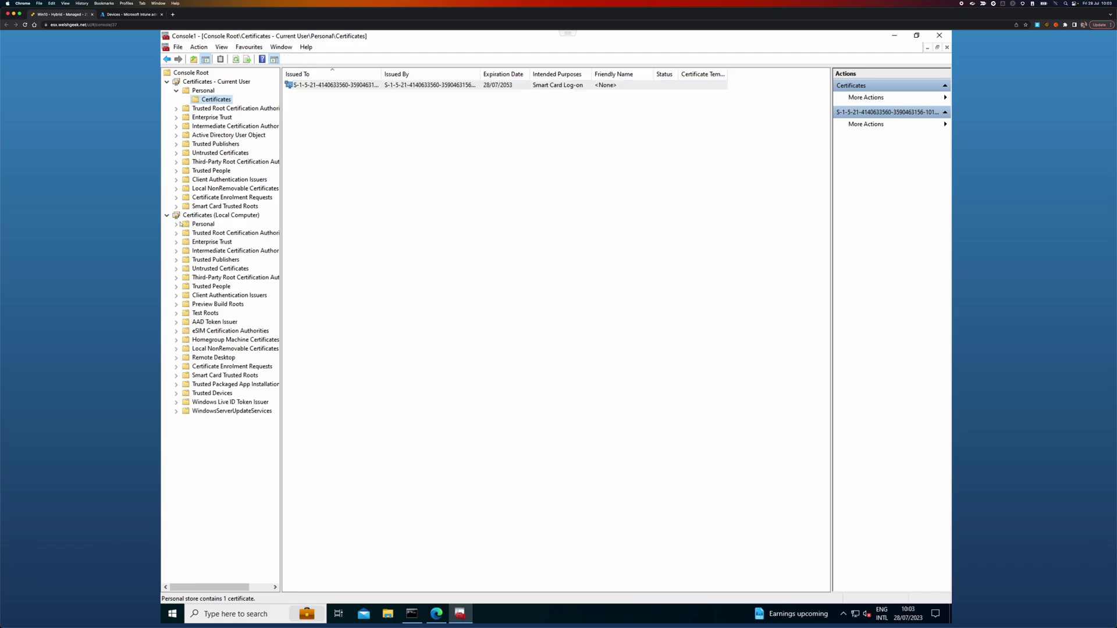
click(177, 224)
click(210, 233)
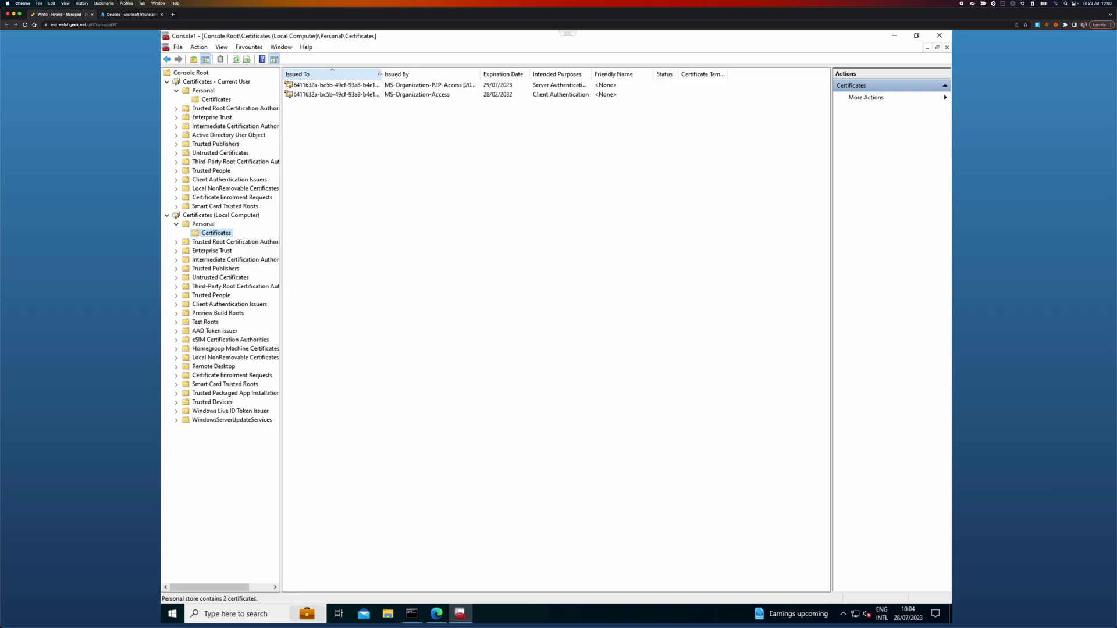
drag(382, 74, 407, 74)
double_click(369, 96)
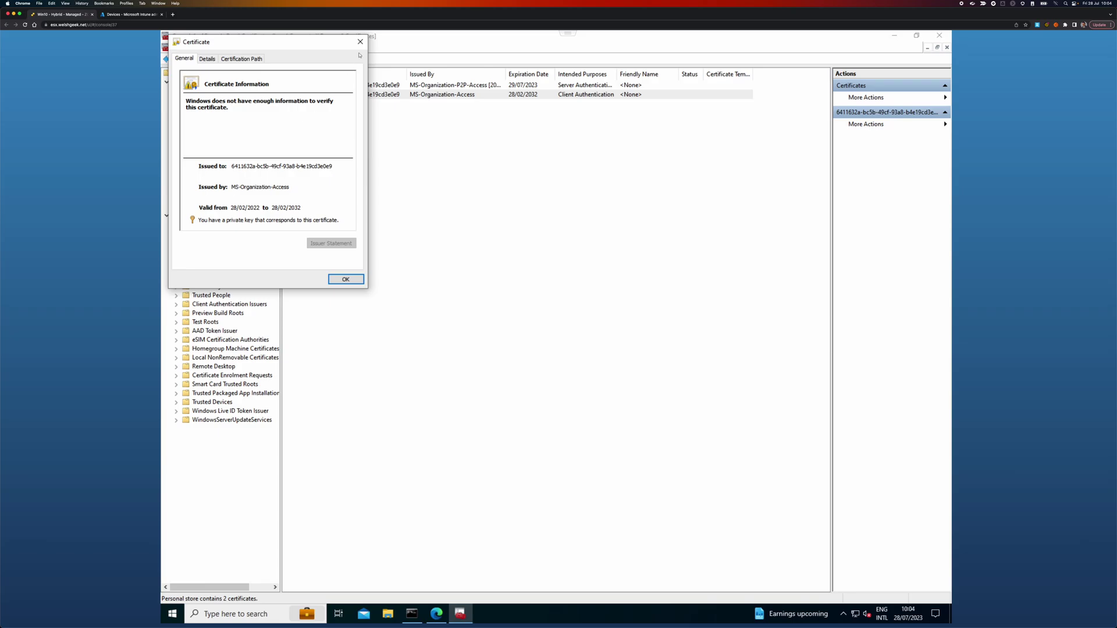
click(360, 41)
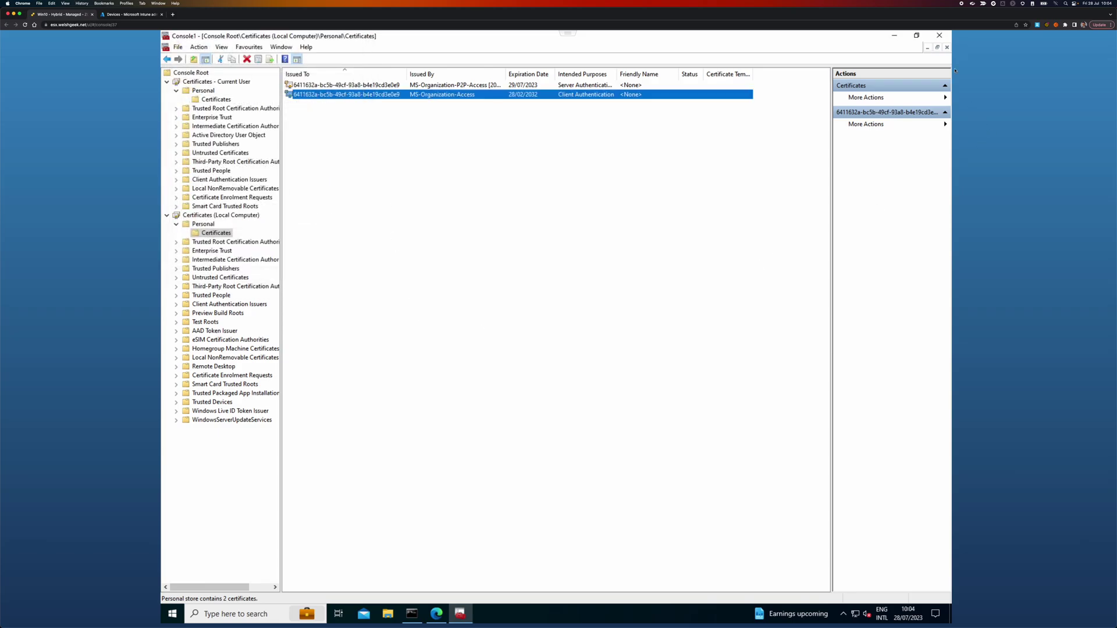
Step: Close the console without saving, then close Edge
click(939, 36)
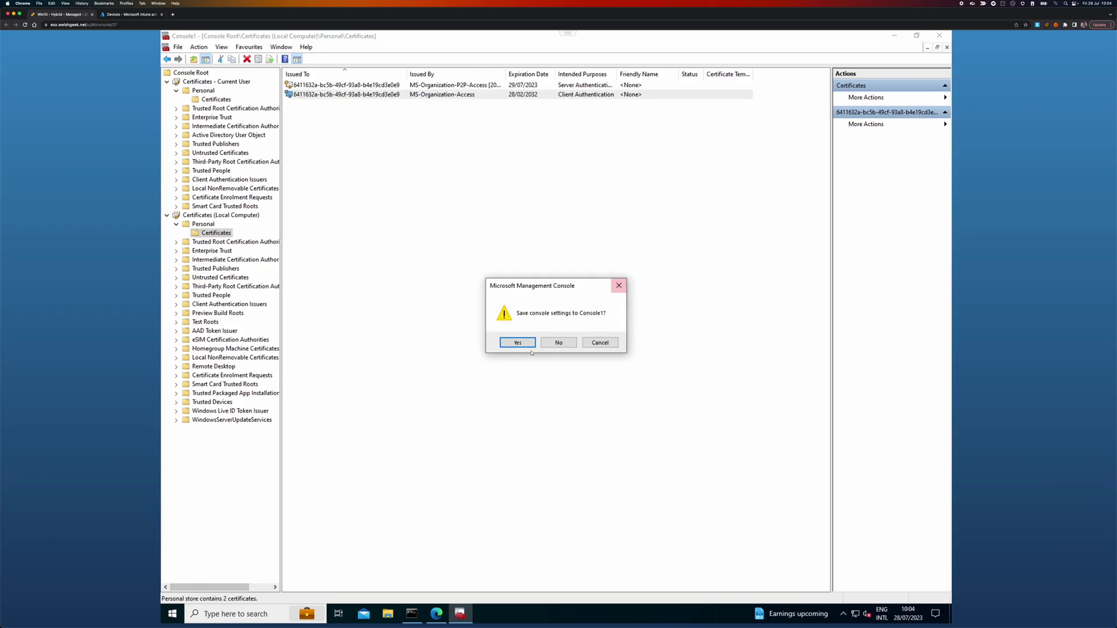
click(558, 342)
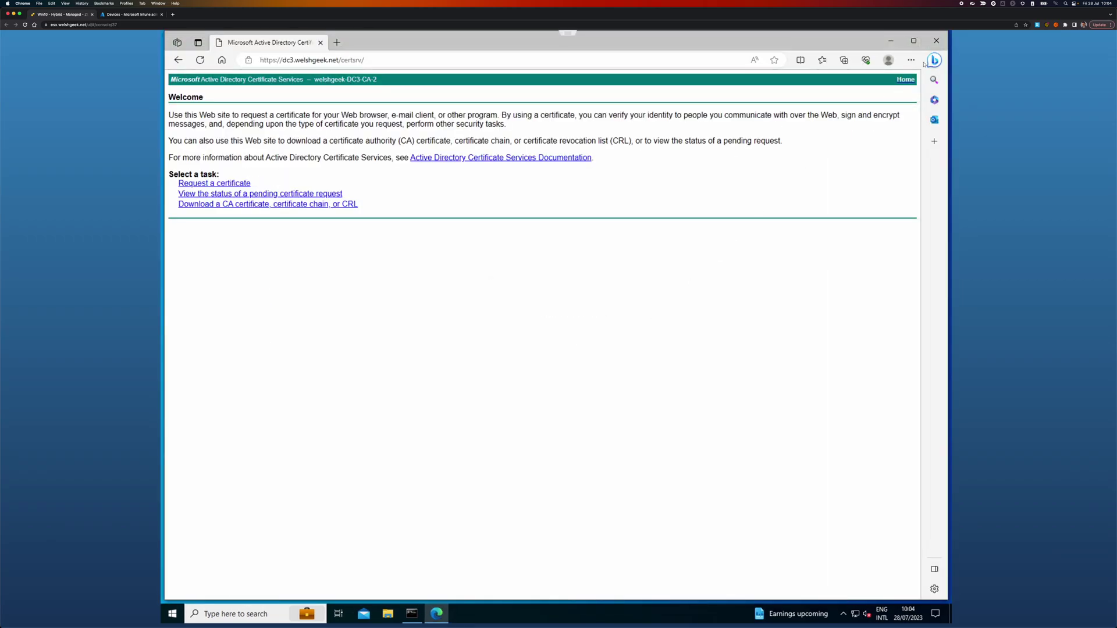
click(936, 41)
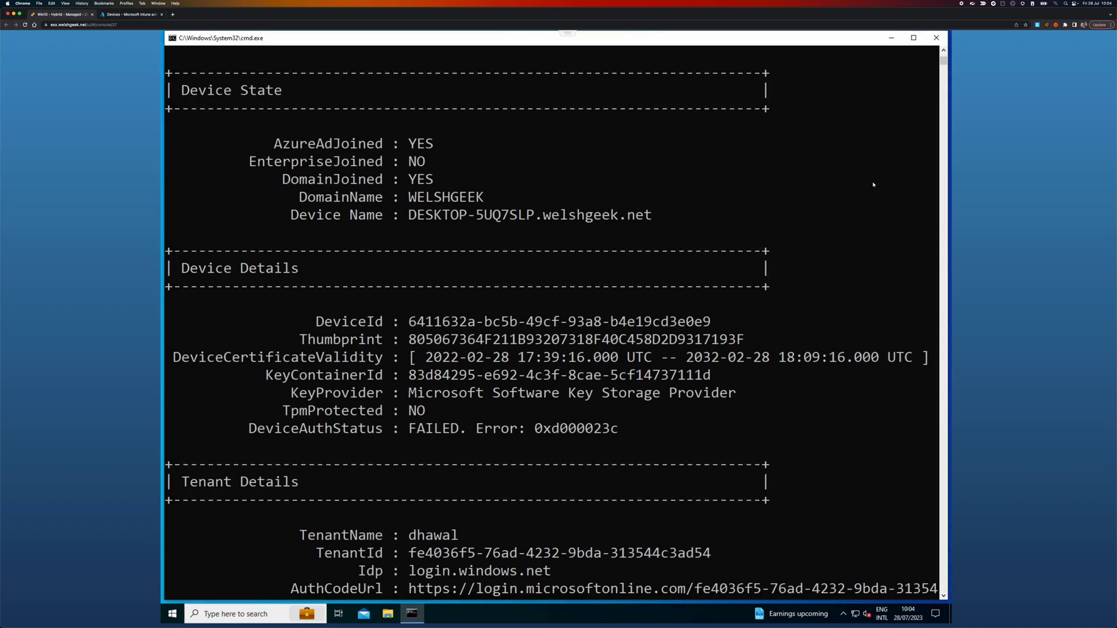
Step: Close Command Prompt and check the network connection status
click(936, 37)
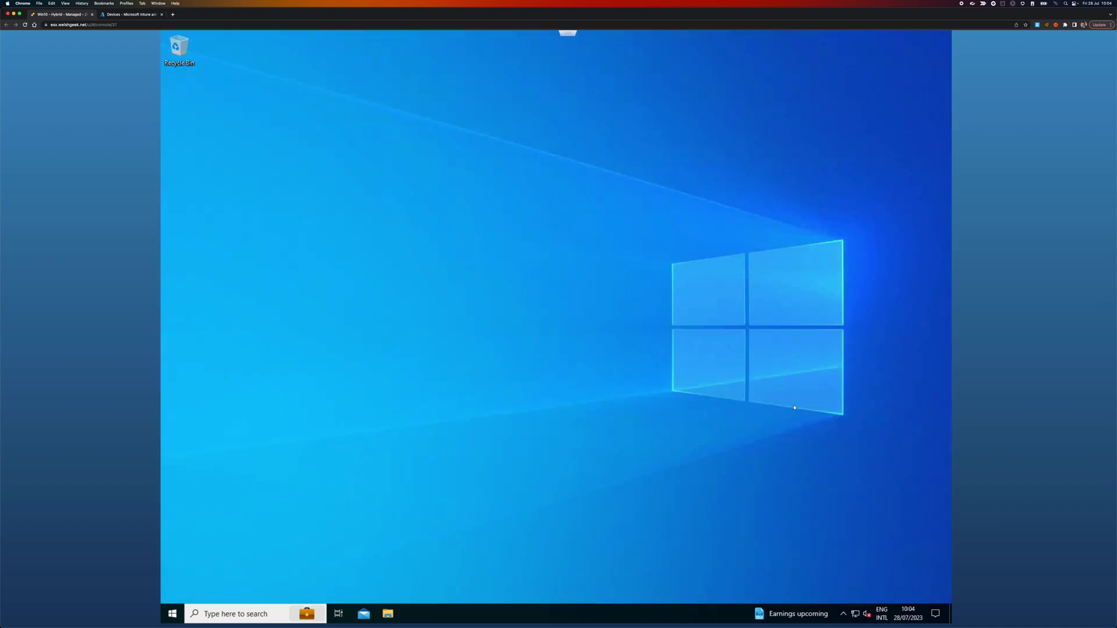
click(855, 613)
click(785, 506)
Step: Open Zscaler Client Connector from the system tray and log out, confirming with Continue
click(844, 615)
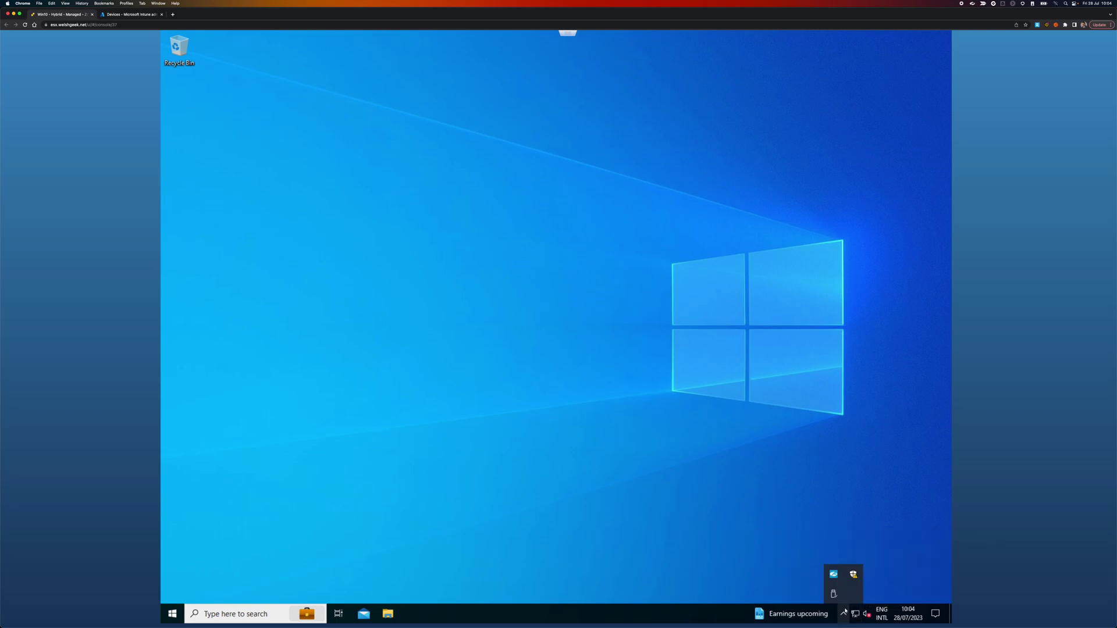
right_click(834, 573)
click(867, 574)
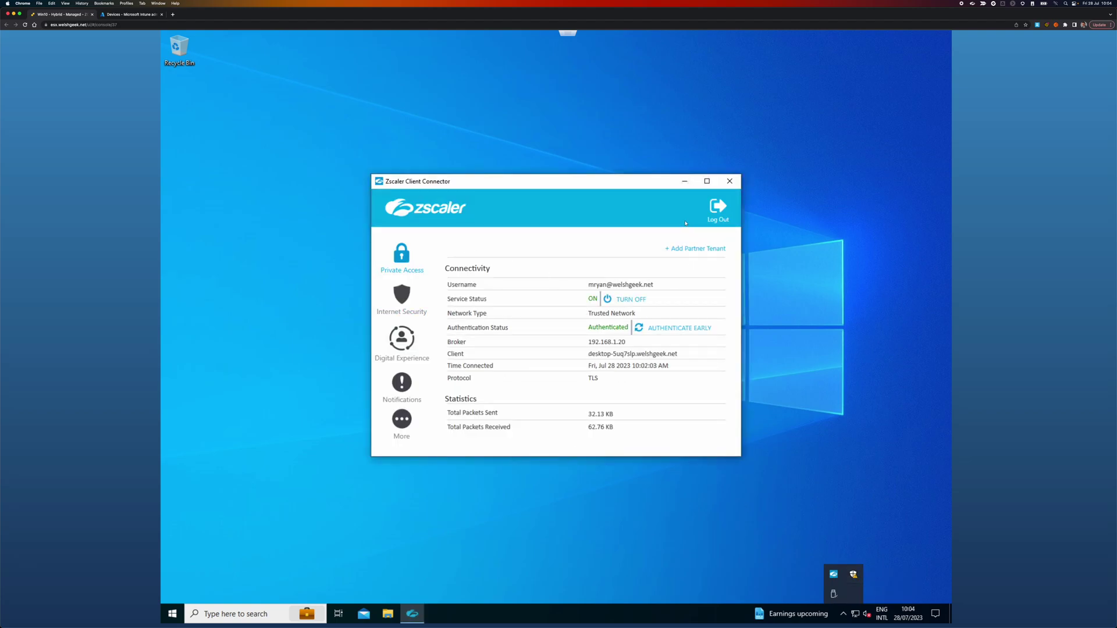
click(717, 210)
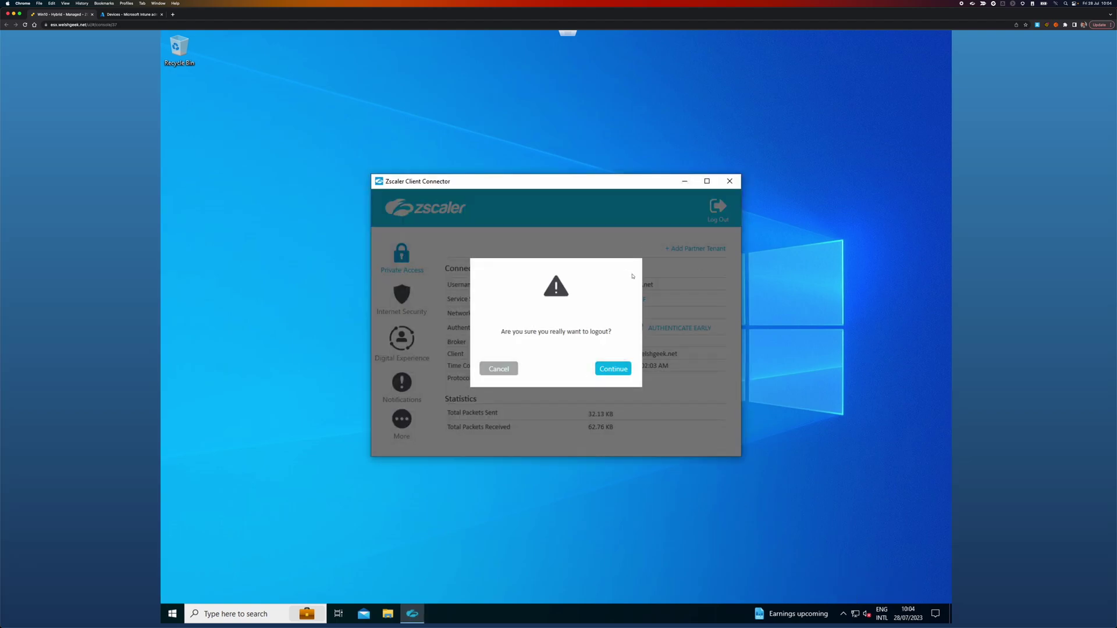
click(611, 367)
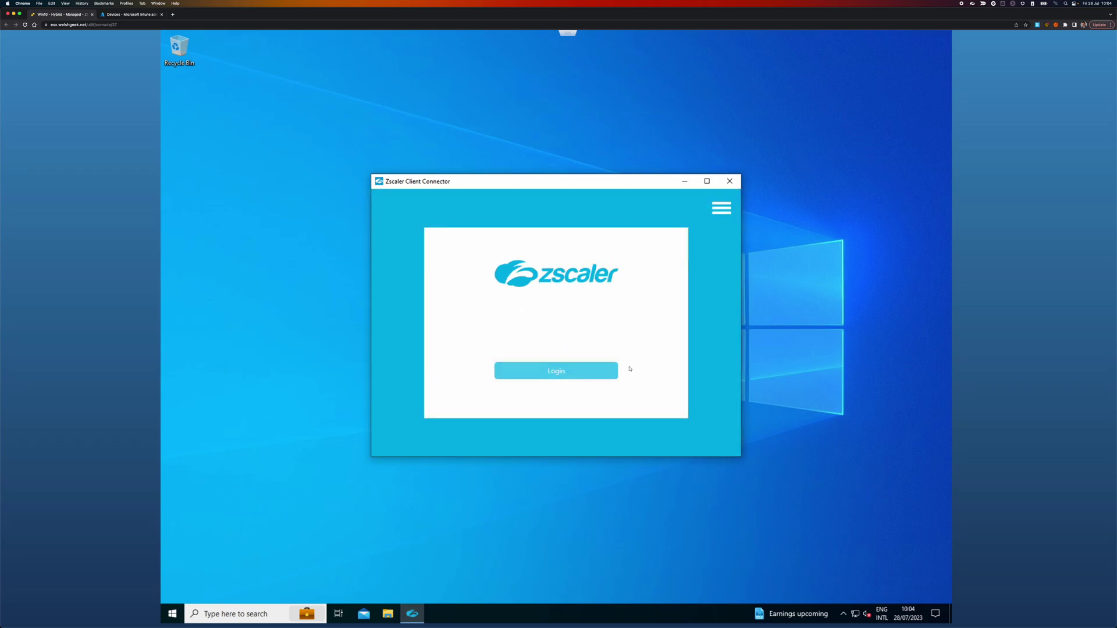
Step: Log back in to Zscaler, confirm Private Access shows Authenticated, and close the window
click(557, 371)
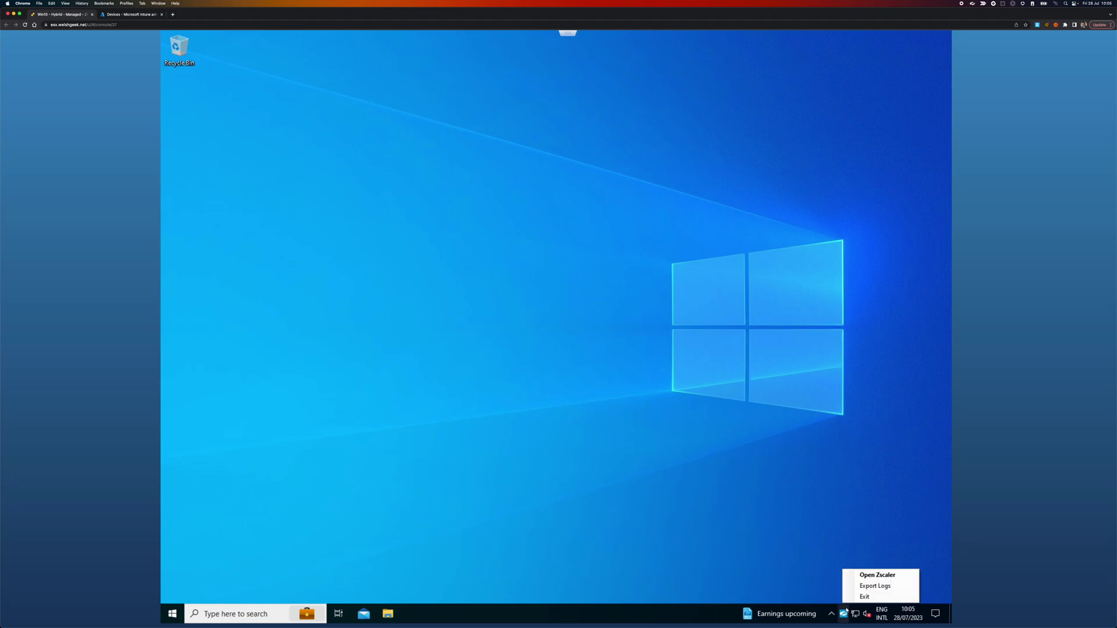
click(862, 575)
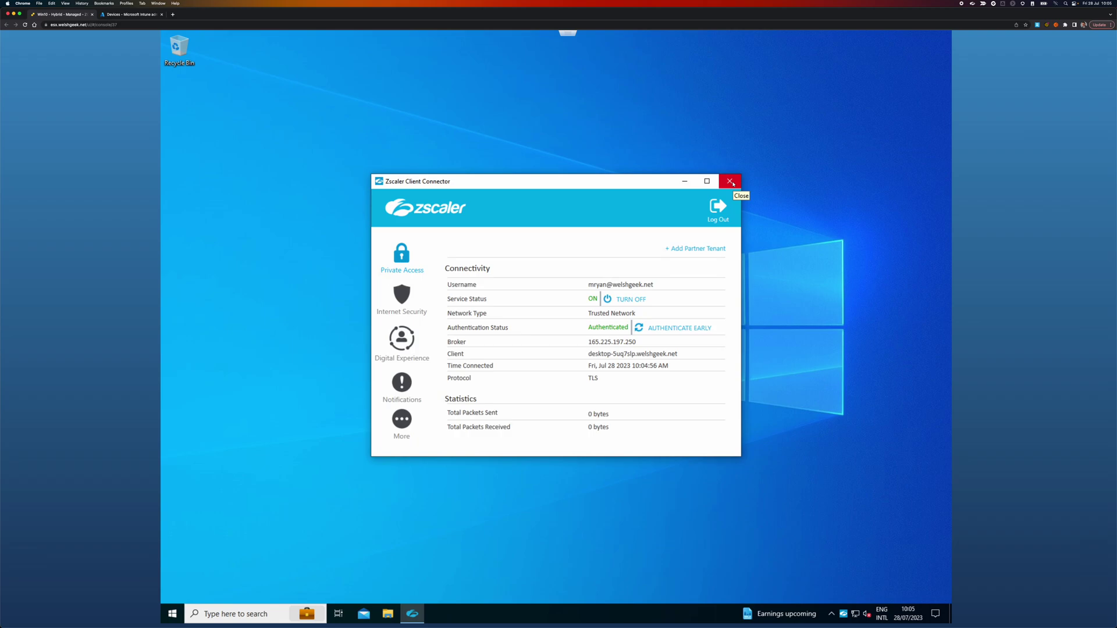
click(730, 181)
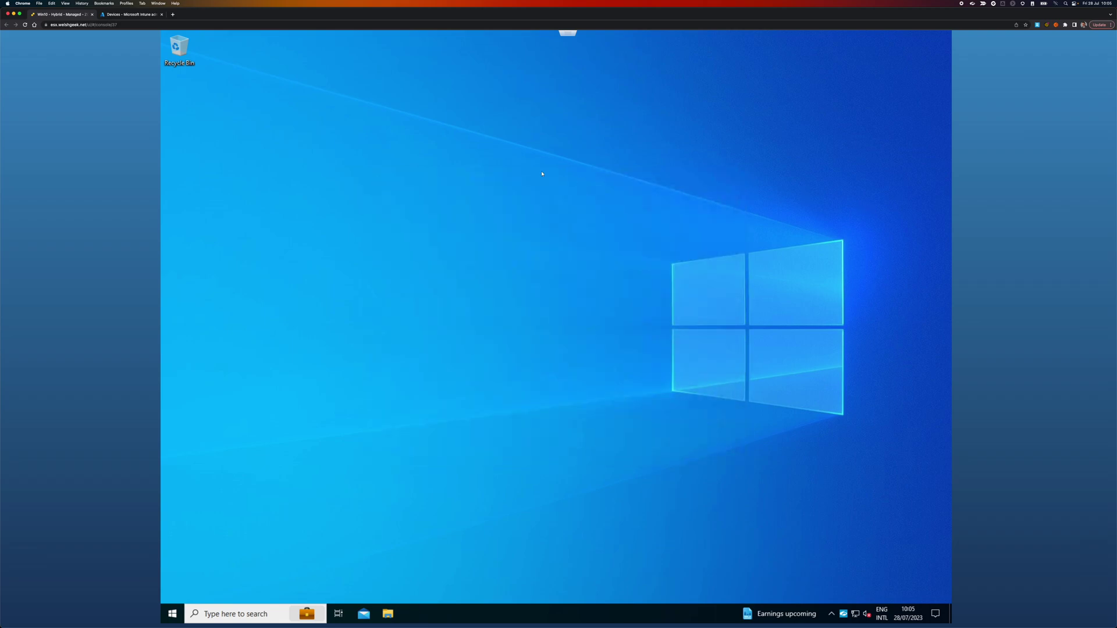